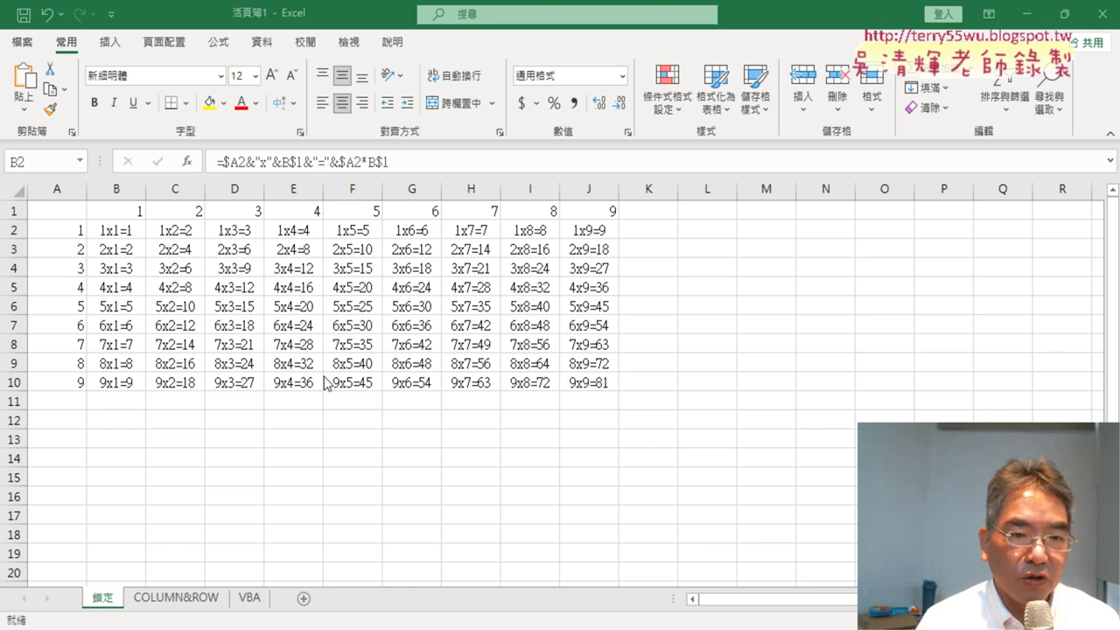
Point out the row 1 header numbers A1:J1 and column A's multipliers, ending on A1
{"action": "left_click", "coordinate": [14, 210]}
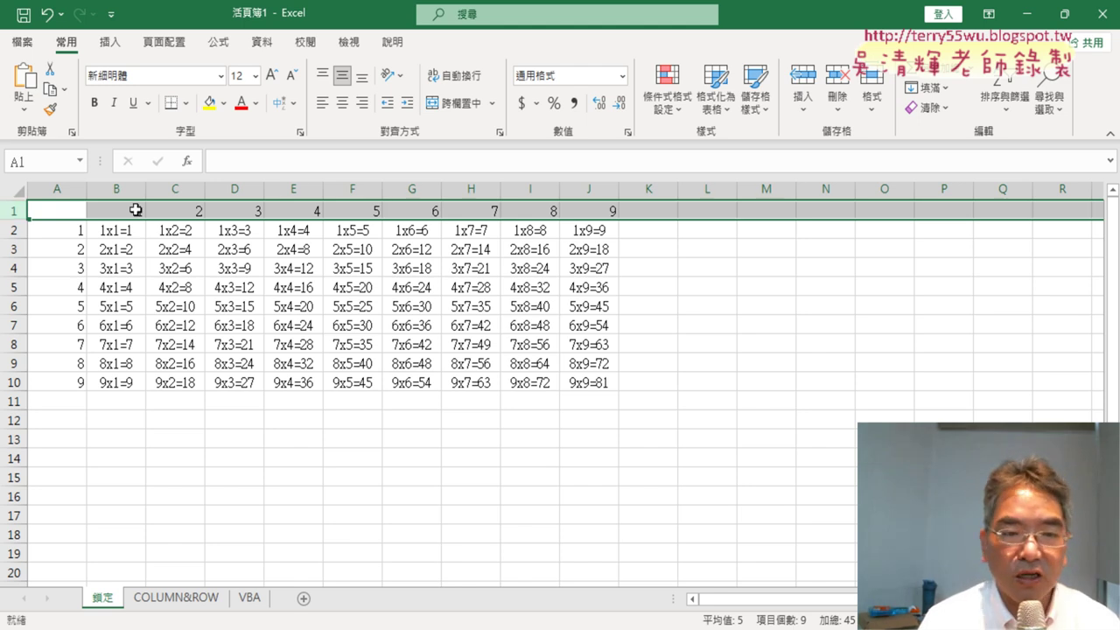
{"action": "left_click", "coordinate": [66, 191]}
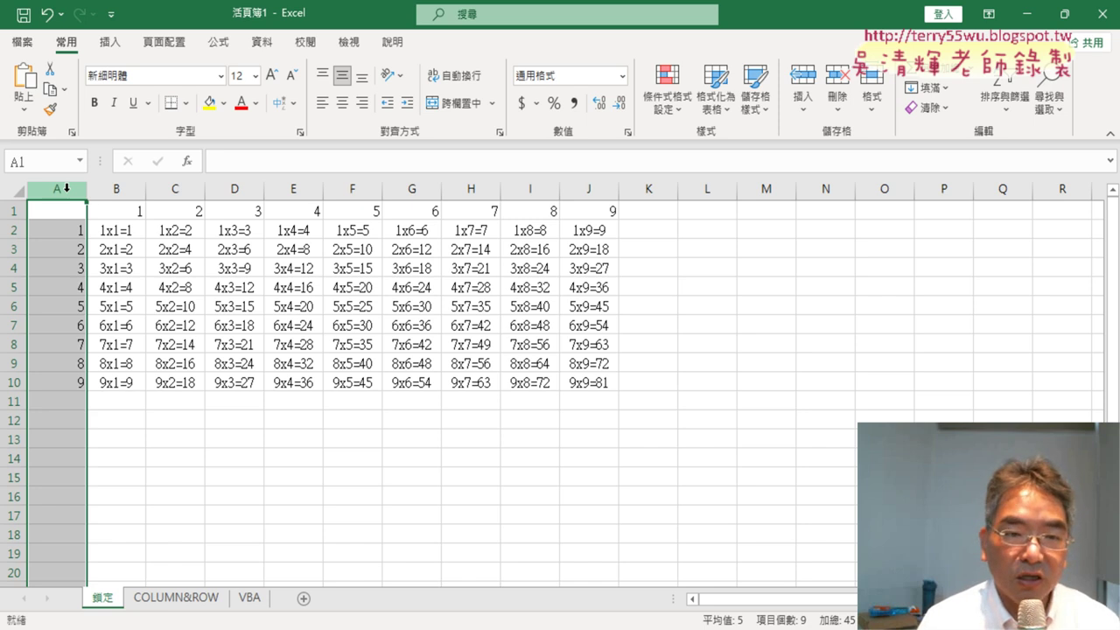
{"action": "left_click", "coordinate": [13, 211]}
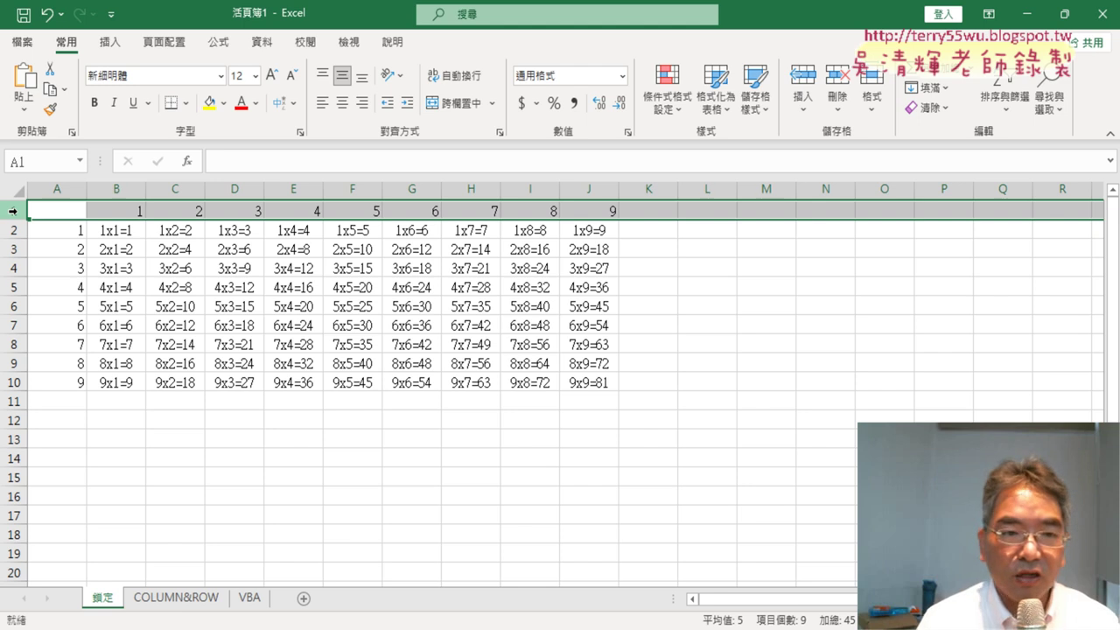
{"action": "left_click_drag", "start_coordinate": [55, 211], "coordinate": [613, 211]}
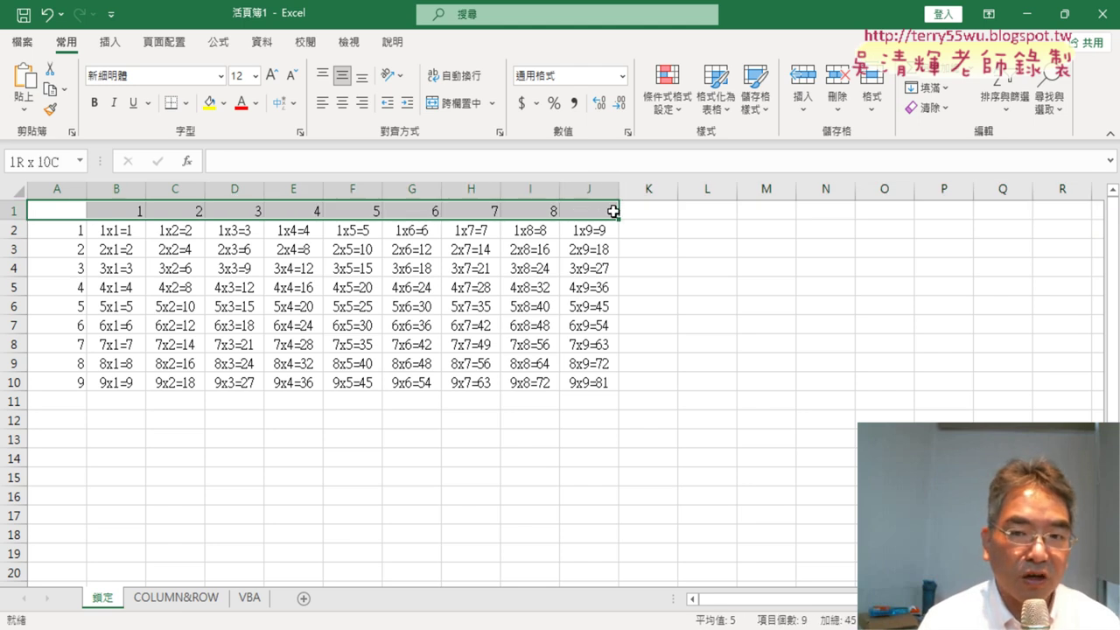
{"action": "left_click", "coordinate": [56, 186]}
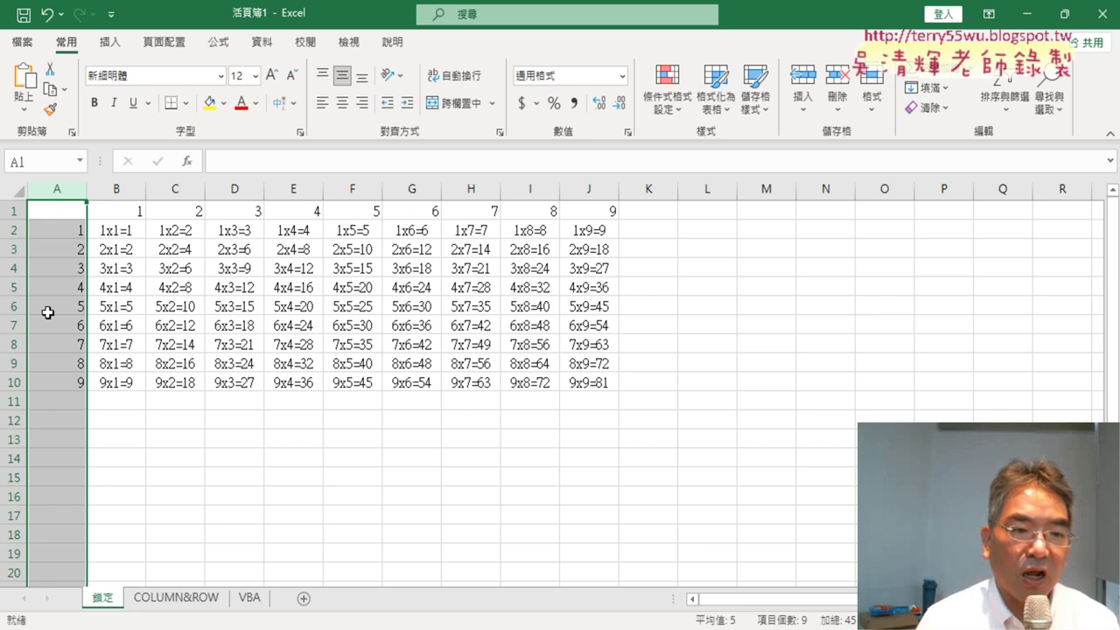
{"action": "left_click_drag", "start_coordinate": [68, 245], "coordinate": [70, 210]}
{"action": "left_click", "coordinate": [71, 210]}
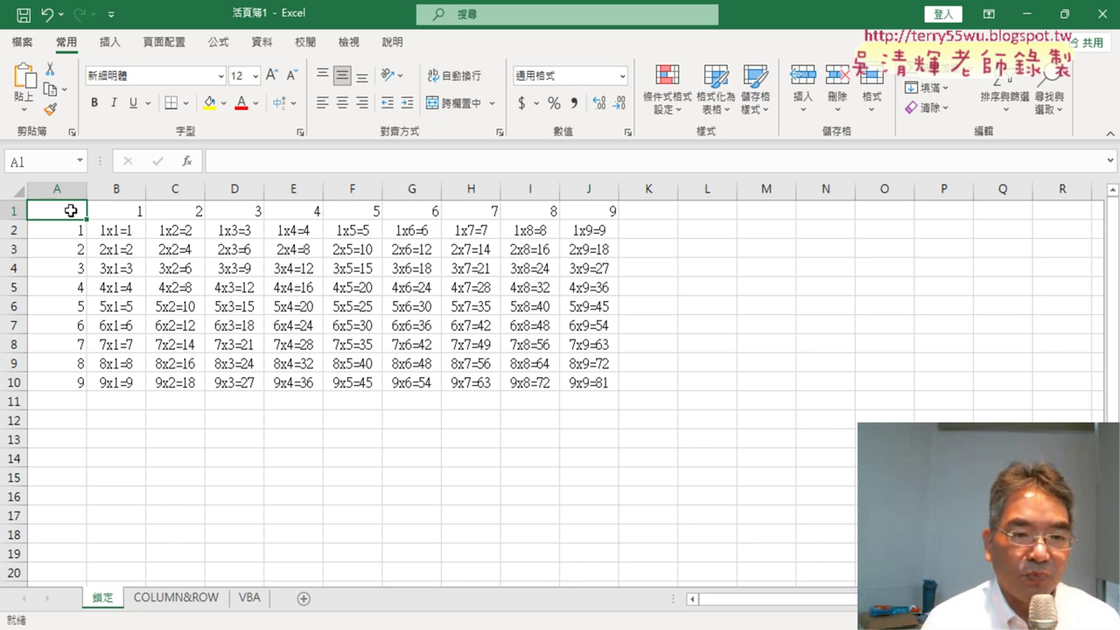
Inspect B2's formula, annotating $A2, the downward copy, A2 and B1, then clear the marks
{"action": "left_click", "coordinate": [114, 231]}
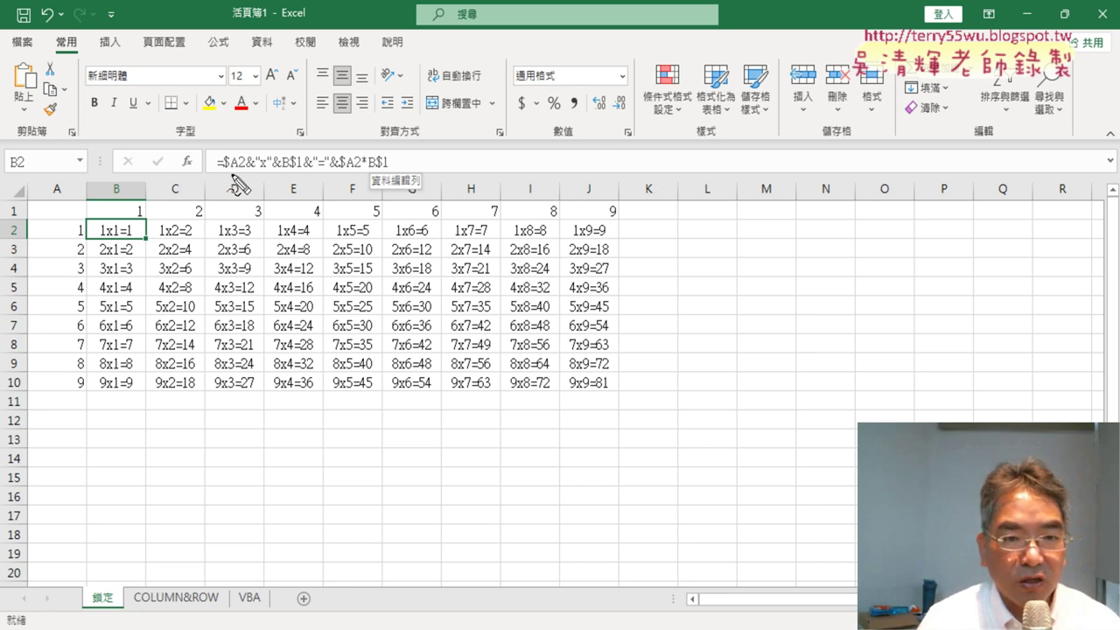
{"action": "left_click_drag", "start_coordinate": [229, 168], "coordinate": [385, 169]}
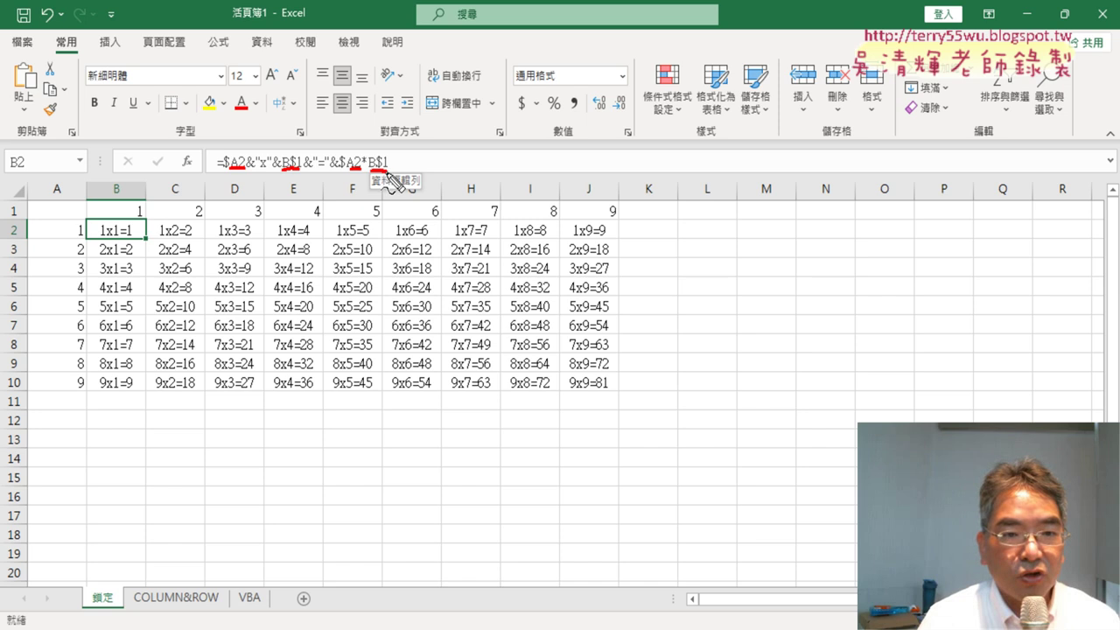
{"action": "mouse_move", "coordinate": [149, 229]}
{"action": "left_mouse_down"}
{"action": "mouse_move", "coordinate": [146, 320]}
{"action": "mouse_move", "coordinate": [158, 291]}
{"action": "left_mouse_up"}
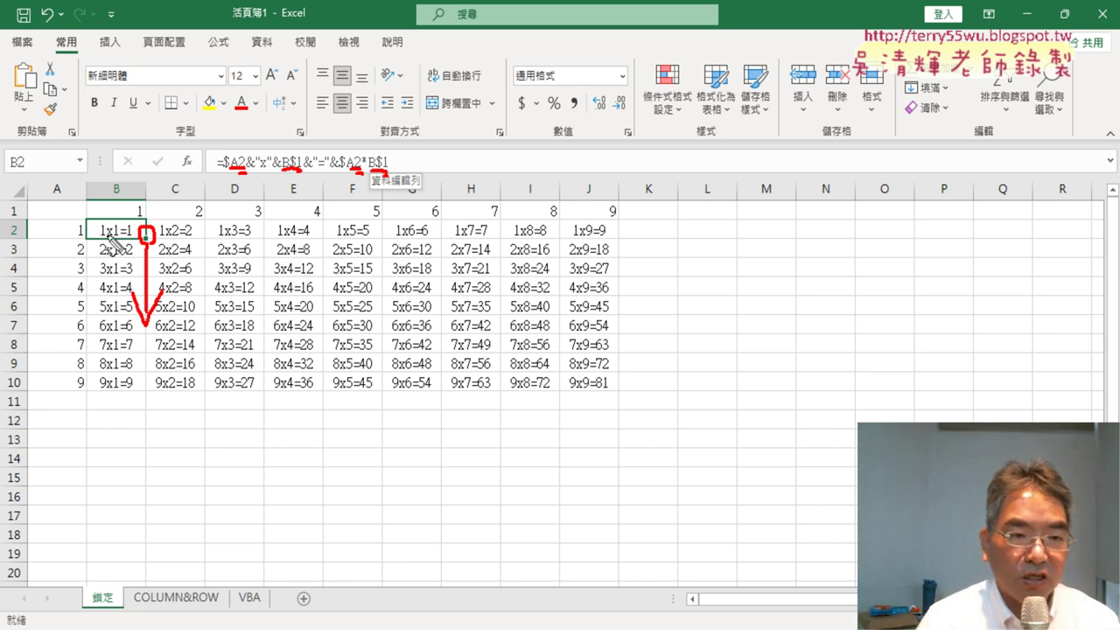
{"action": "mouse_move", "coordinate": [69, 236]}
{"action": "left_mouse_down"}
{"action": "mouse_move", "coordinate": [84, 235]}
{"action": "mouse_move", "coordinate": [83, 298]}
{"action": "left_mouse_up"}
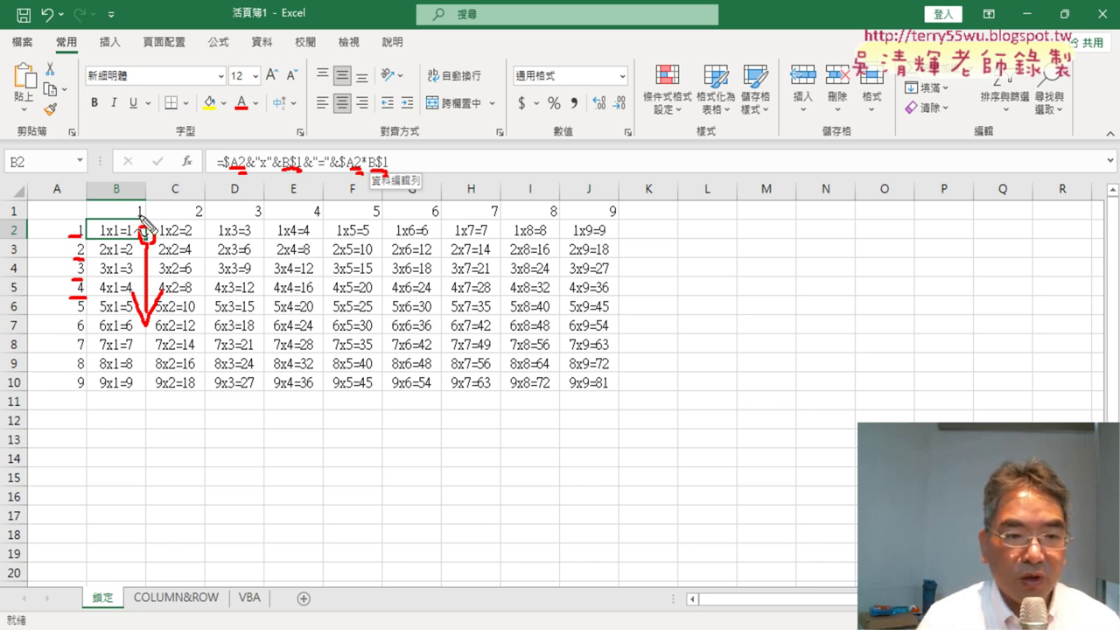
{"action": "mouse_move", "coordinate": [140, 216]}
{"action": "left_mouse_down"}
{"action": "mouse_move", "coordinate": [88, 193]}
{"action": "mouse_move", "coordinate": [149, 218]}
{"action": "left_mouse_up"}
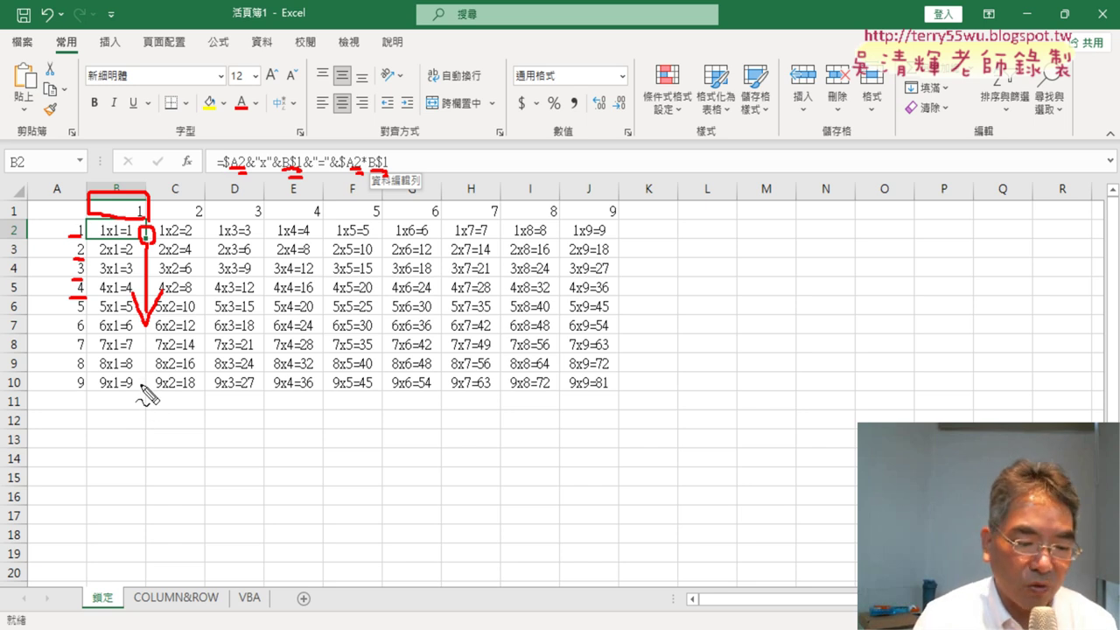
{"action": "key", "text": "Escape"}
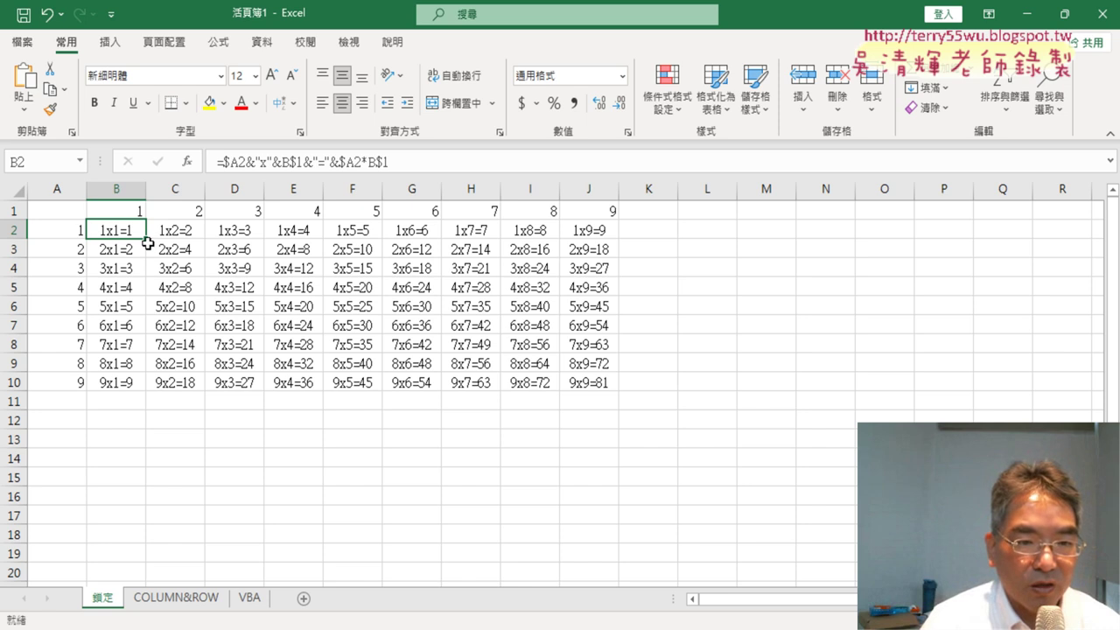
Fill B2's formula down to B10, select B2:B10, and underline $A2 and B$1
{"action": "mouse_move", "coordinate": [146, 240]}
{"action": "left_mouse_down"}
{"action": "mouse_move", "coordinate": [150, 390]}
{"action": "mouse_move", "coordinate": [614, 387]}
{"action": "left_mouse_up"}
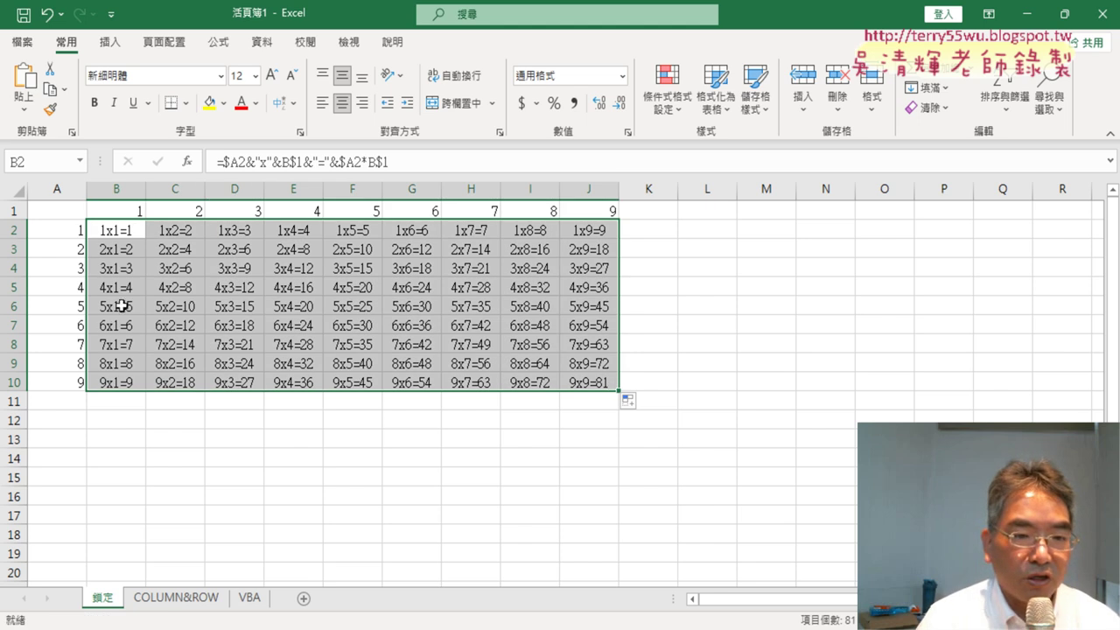
{"action": "left_click_drag", "start_coordinate": [134, 230], "coordinate": [143, 382]}
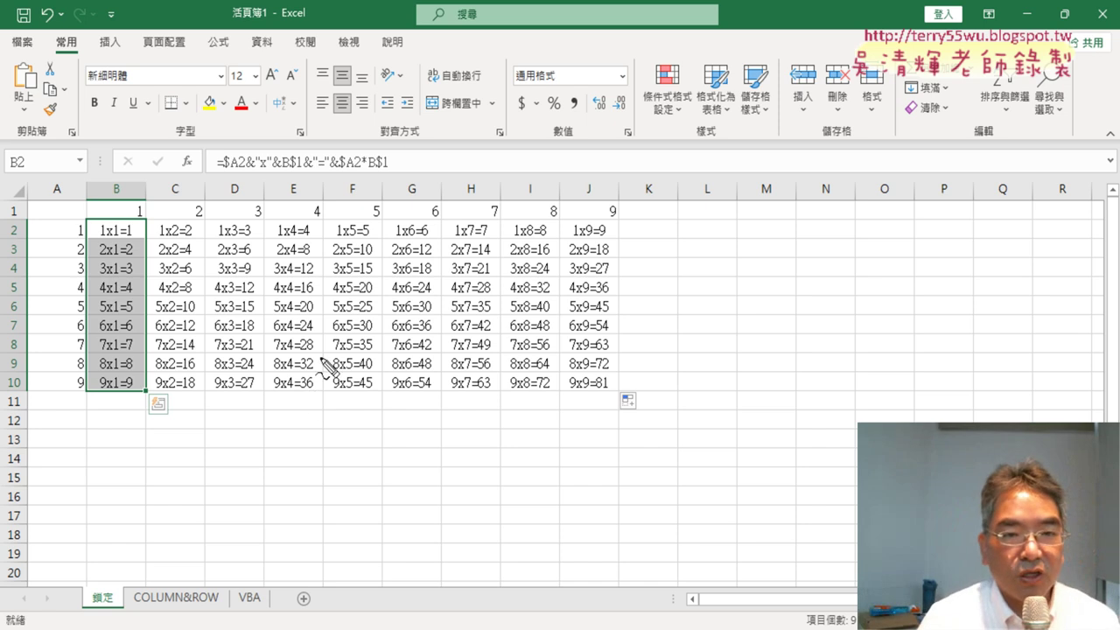
{"action": "left_click_drag", "start_coordinate": [231, 173], "coordinate": [245, 172]}
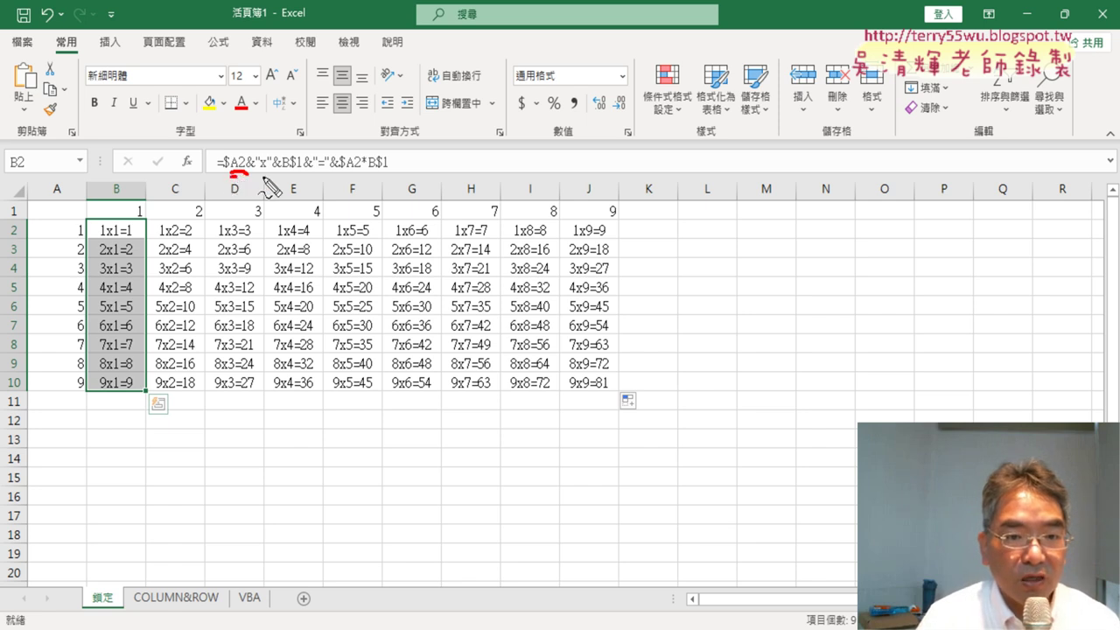
{"action": "left_click_drag", "start_coordinate": [282, 173], "coordinate": [293, 173]}
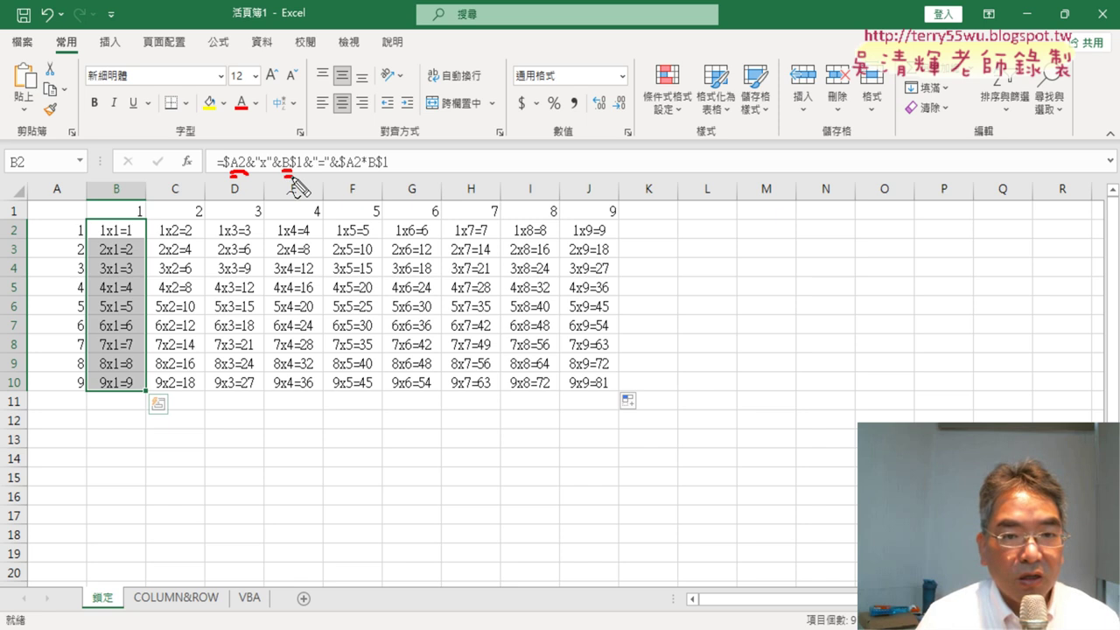
{"action": "left_click_drag", "start_coordinate": [140, 378], "coordinate": [211, 391]}
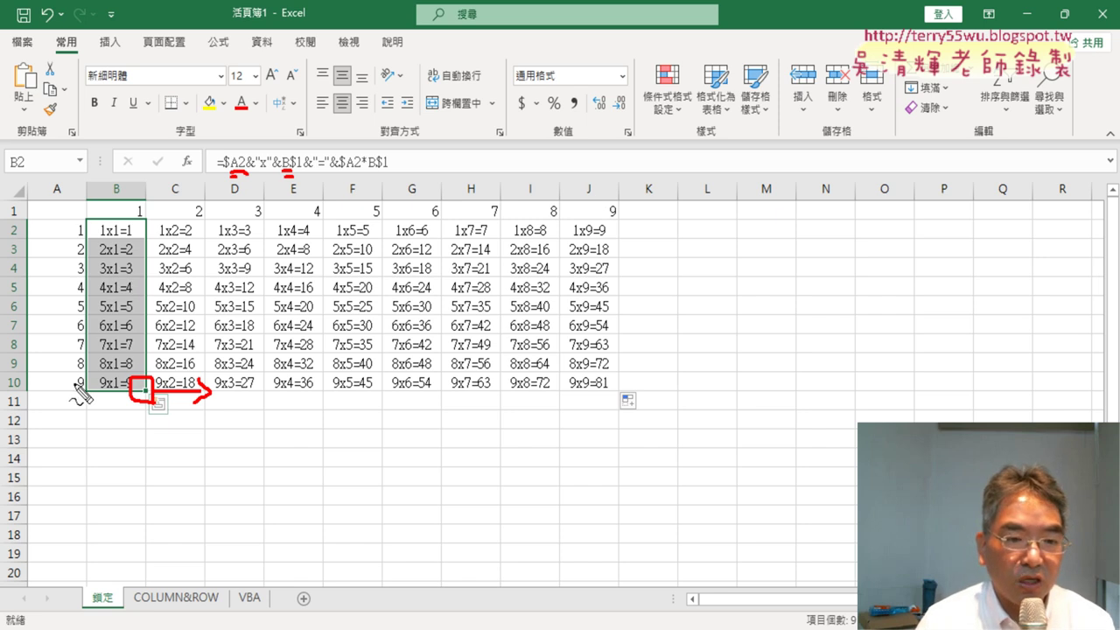
Sketch how column A's multipliers and B1 feed the formula, then clear the annotations
{"action": "left_click_drag", "start_coordinate": [42, 175], "coordinate": [39, 411]}
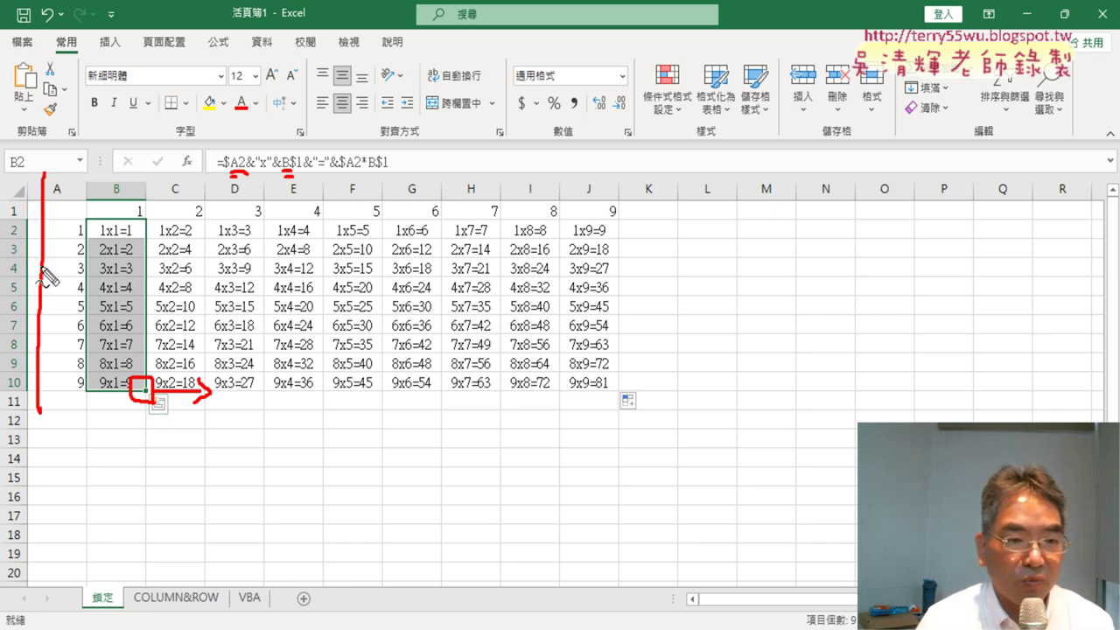
{"action": "mouse_move", "coordinate": [54, 160]}
{"action": "left_mouse_down"}
{"action": "mouse_move", "coordinate": [103, 210]}
{"action": "mouse_move", "coordinate": [26, 410]}
{"action": "left_mouse_up"}
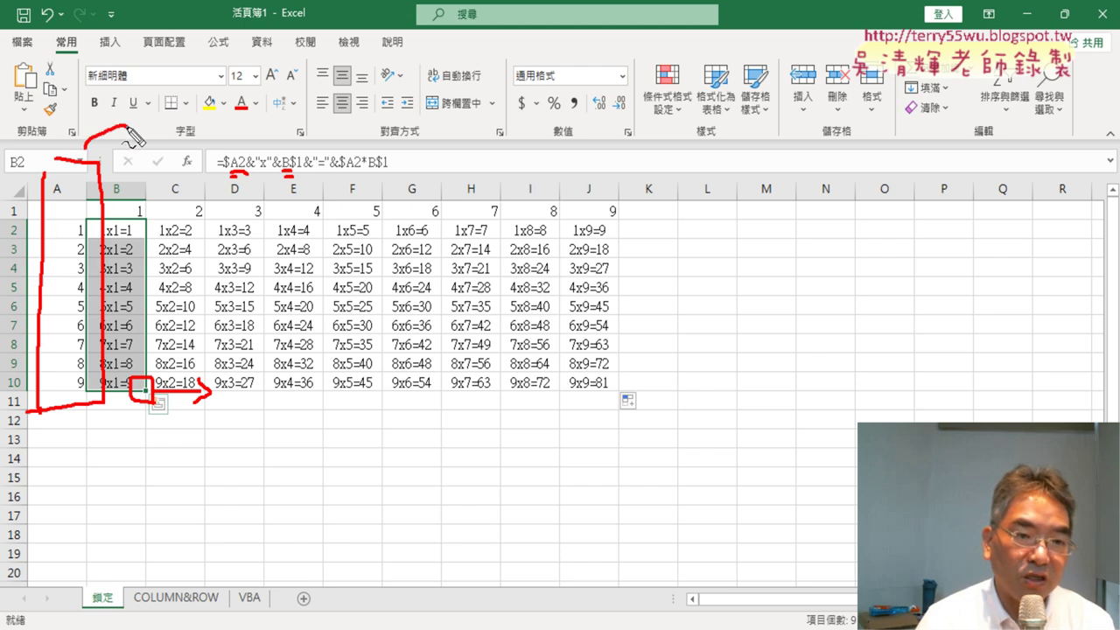
{"action": "left_click_drag", "start_coordinate": [88, 170], "coordinate": [138, 143]}
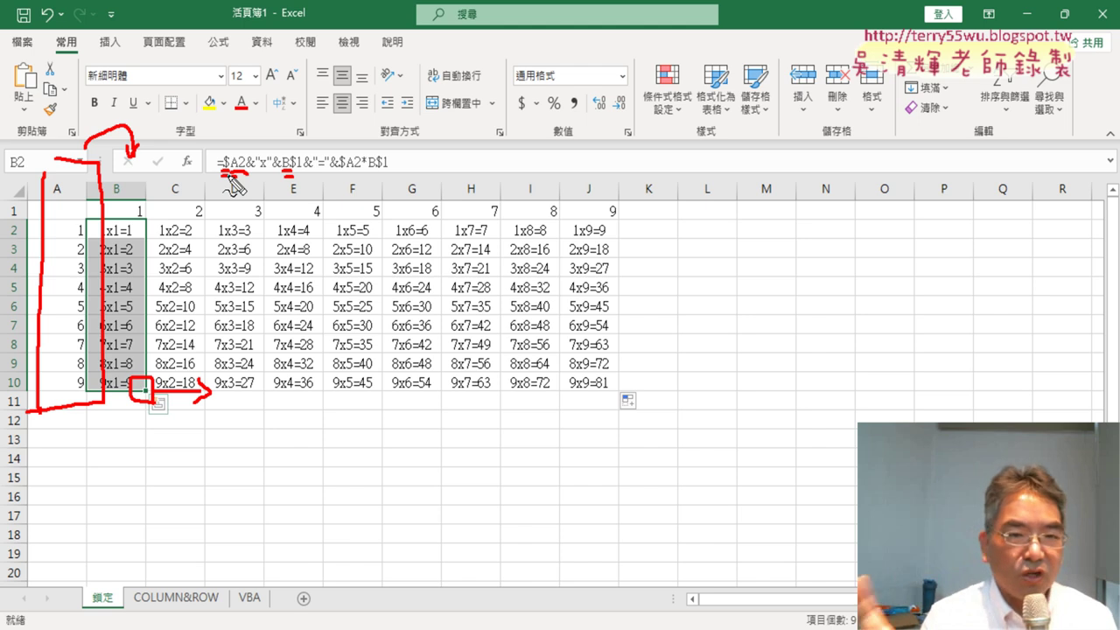
{"action": "key", "text": "Escape"}
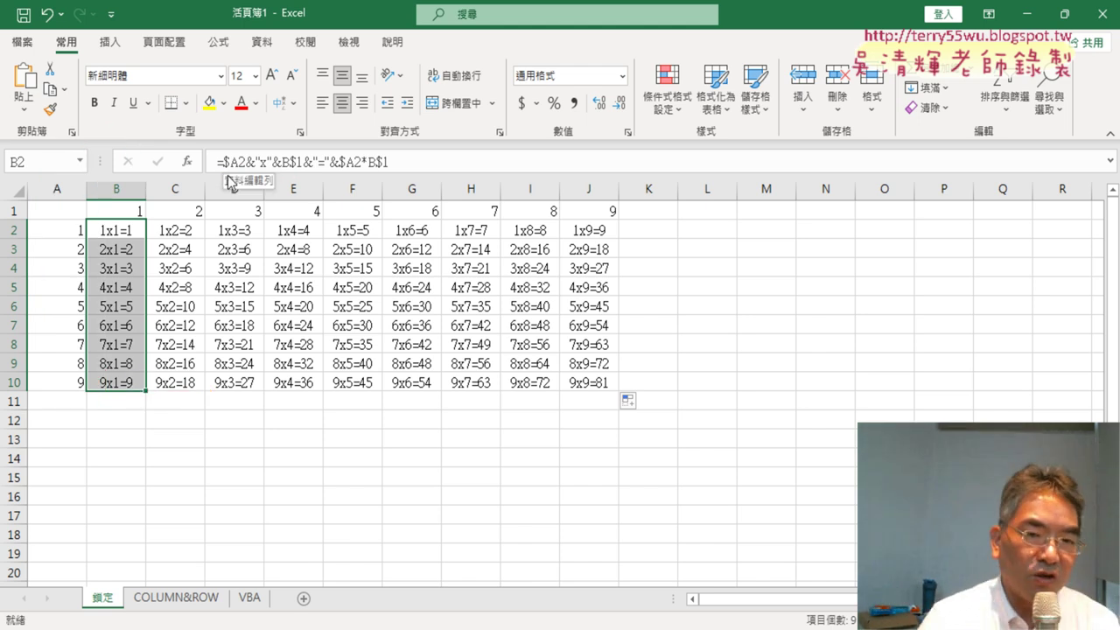
View the COLUMN&ROW sheet's ROW()/COLUMN() version of the table, after a brief look back at 鎖定
{"action": "left_click", "coordinate": [180, 602]}
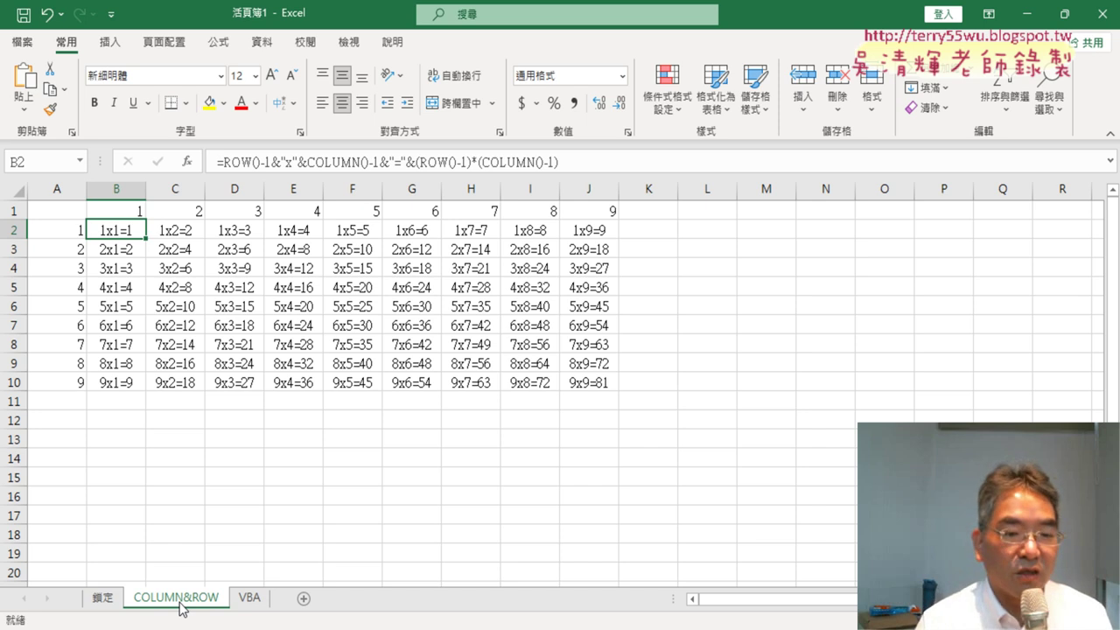
{"action": "left_click", "coordinate": [103, 603]}
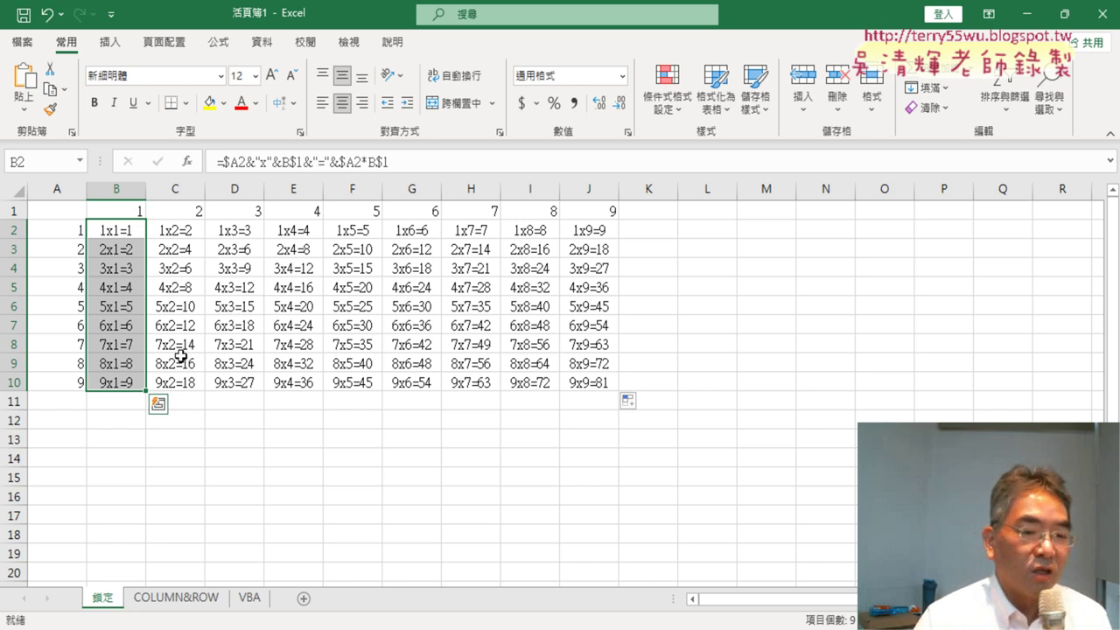
{"action": "left_click", "coordinate": [179, 598]}
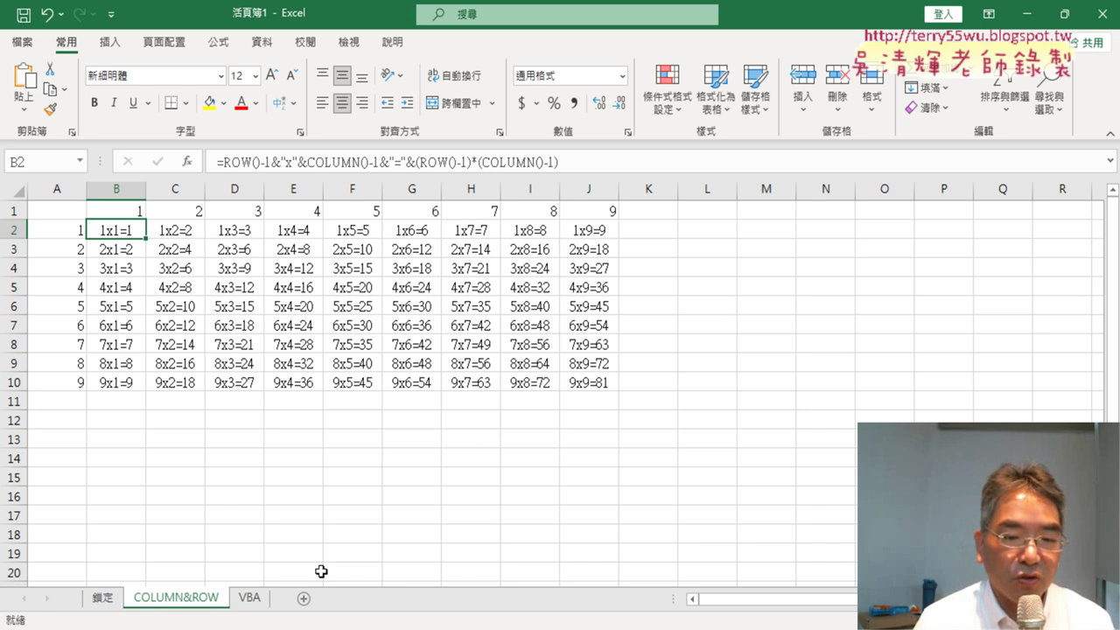
Select the empty table area from B2 on the VBA sheet, then bring up the course notes
{"action": "left_click", "coordinate": [256, 601]}
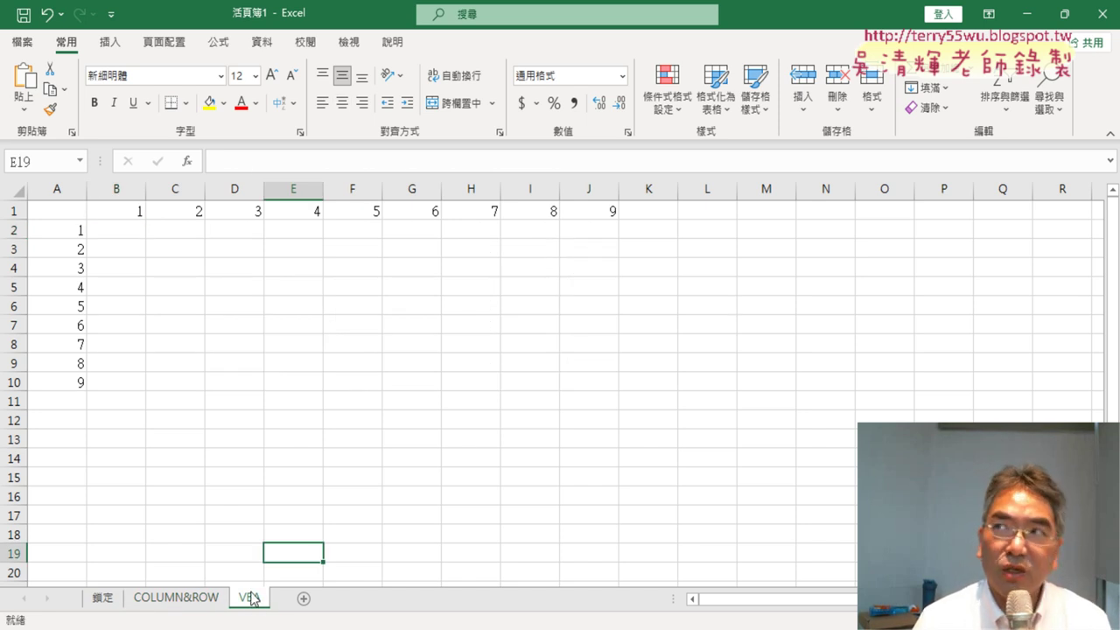
{"action": "mouse_move", "coordinate": [125, 230]}
{"action": "left_mouse_down"}
{"action": "mouse_move", "coordinate": [372, 342]}
{"action": "mouse_move", "coordinate": [598, 388]}
{"action": "left_mouse_up"}
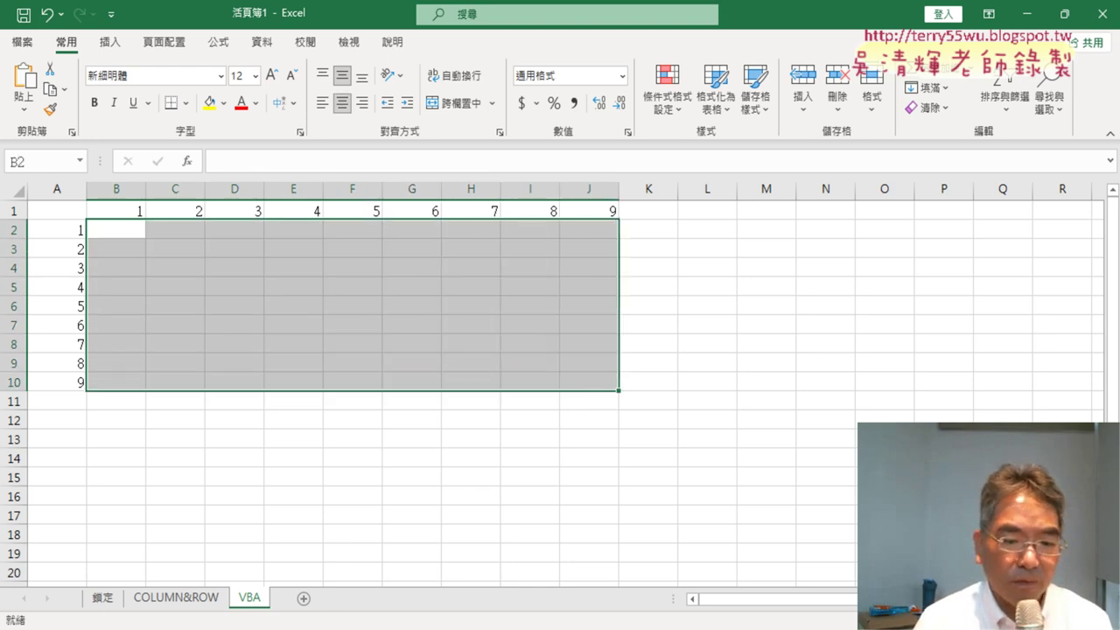
{"action": "mouse_move", "coordinate": [300, 625]}
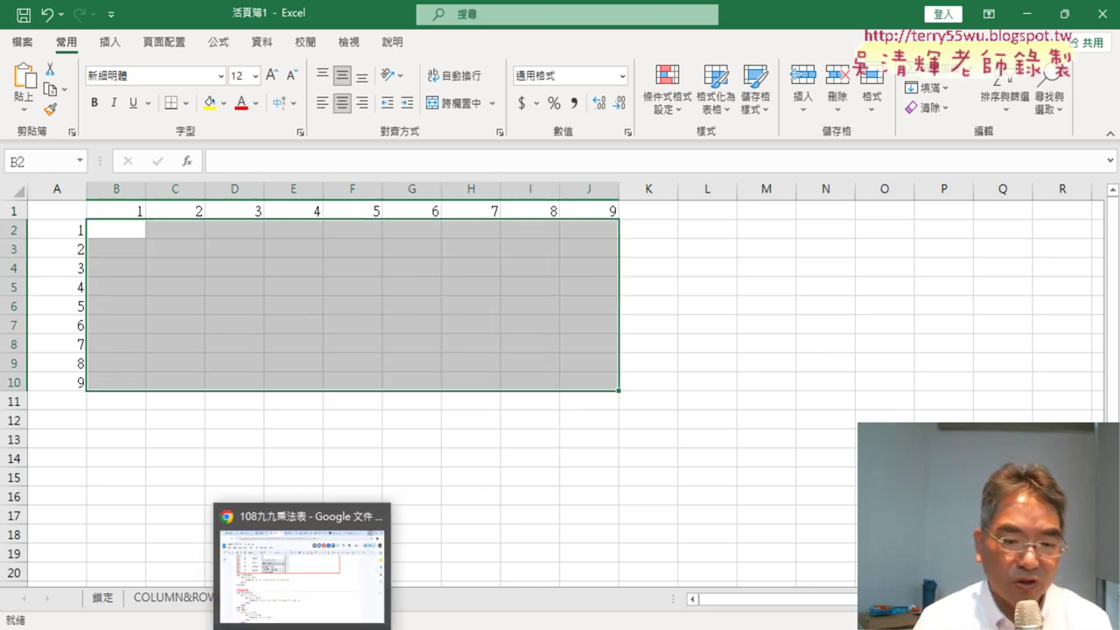
{"action": "left_click", "coordinate": [300, 578]}
Scroll the notes to the ChatGPT section and open the shared 九九乘法表公式 conversation
{"action": "scroll", "coordinate": [348, 460], "scroll_direction": "up", "scroll_amount": 4}
{"action": "scroll", "coordinate": [347, 460], "scroll_direction": "down", "scroll_amount": 5}
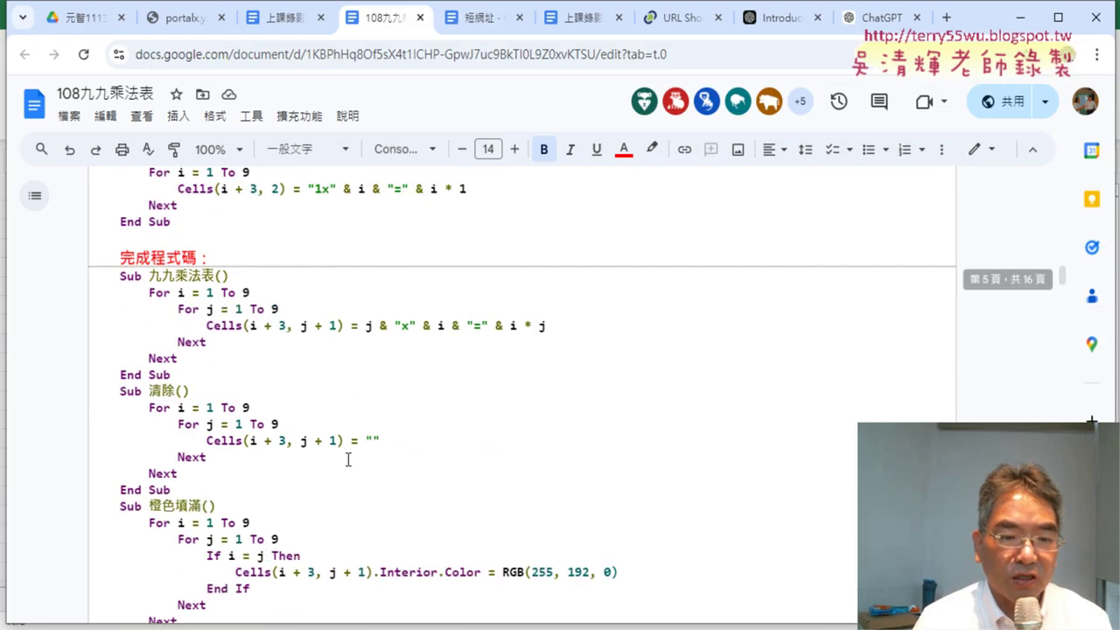
{"action": "scroll", "coordinate": [347, 459], "scroll_direction": "down", "scroll_amount": 5}
{"action": "scroll", "coordinate": [348, 459], "scroll_direction": "down", "scroll_amount": 4}
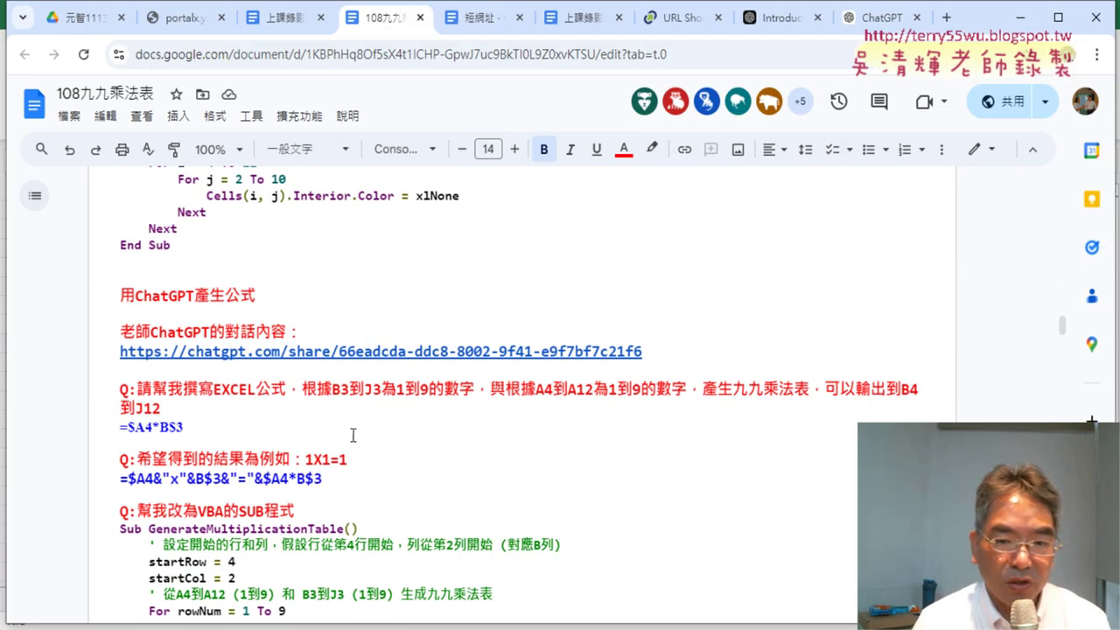
{"action": "left_click", "coordinate": [390, 355]}
{"action": "left_click", "coordinate": [294, 378]}
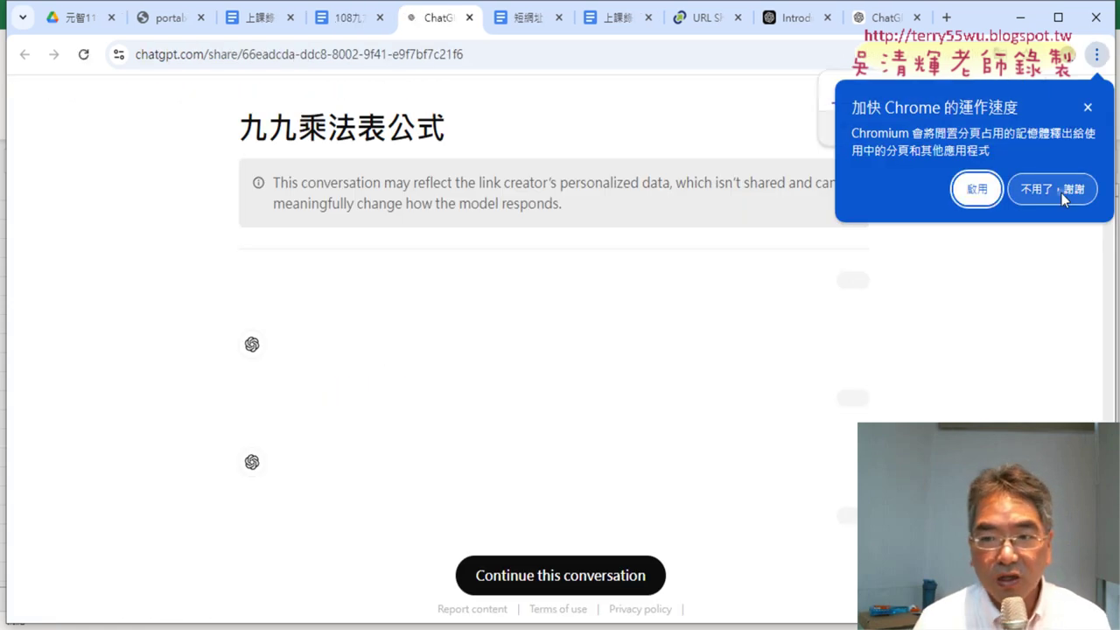
Dismiss Chrome's suggestion and highlight the prompt's EXCEL公式, 根據 and B3到J3 wording
{"action": "left_click", "coordinate": [1058, 191]}
{"action": "scroll", "coordinate": [977, 295], "scroll_direction": "down", "scroll_amount": 1}
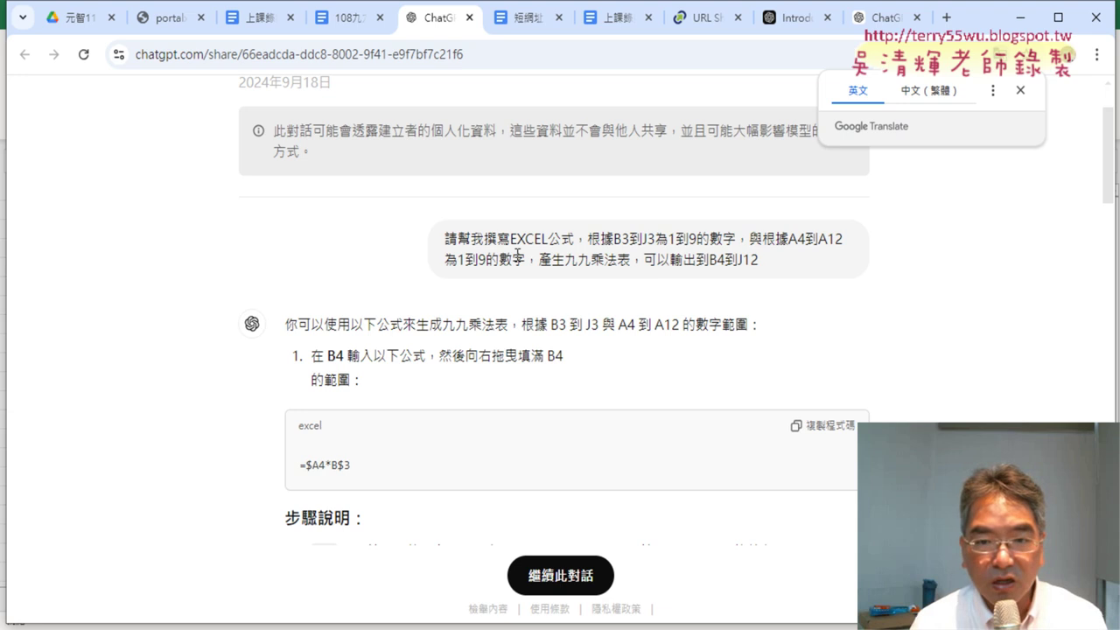
{"action": "left_click_drag", "start_coordinate": [445, 238], "coordinate": [582, 238]}
{"action": "left_click", "coordinate": [562, 252]}
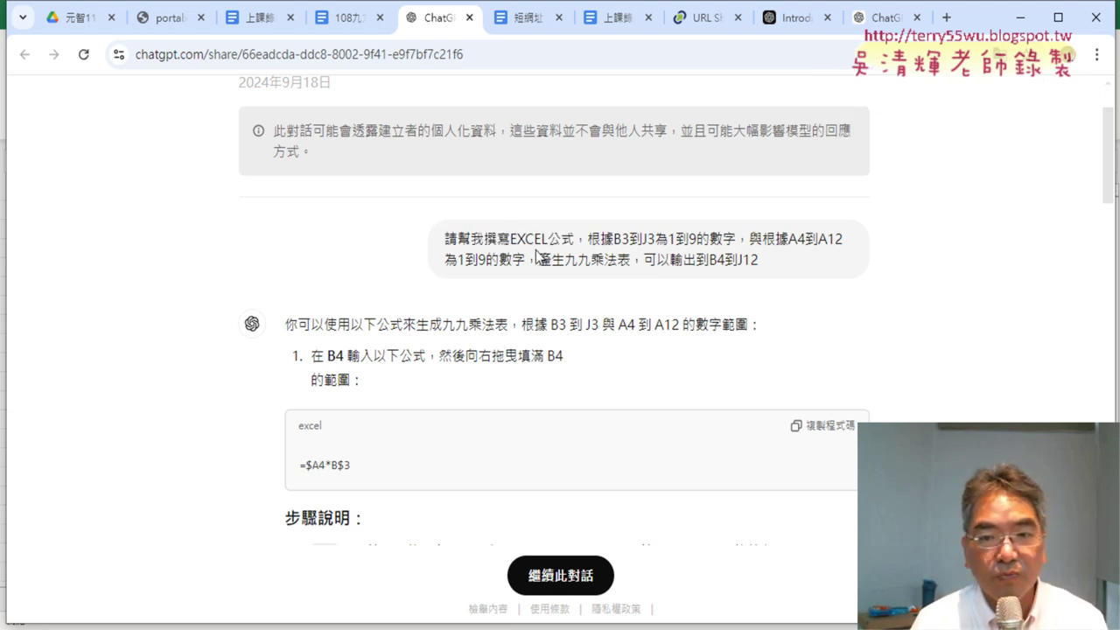
{"action": "left_click_drag", "start_coordinate": [512, 238], "coordinate": [574, 234]}
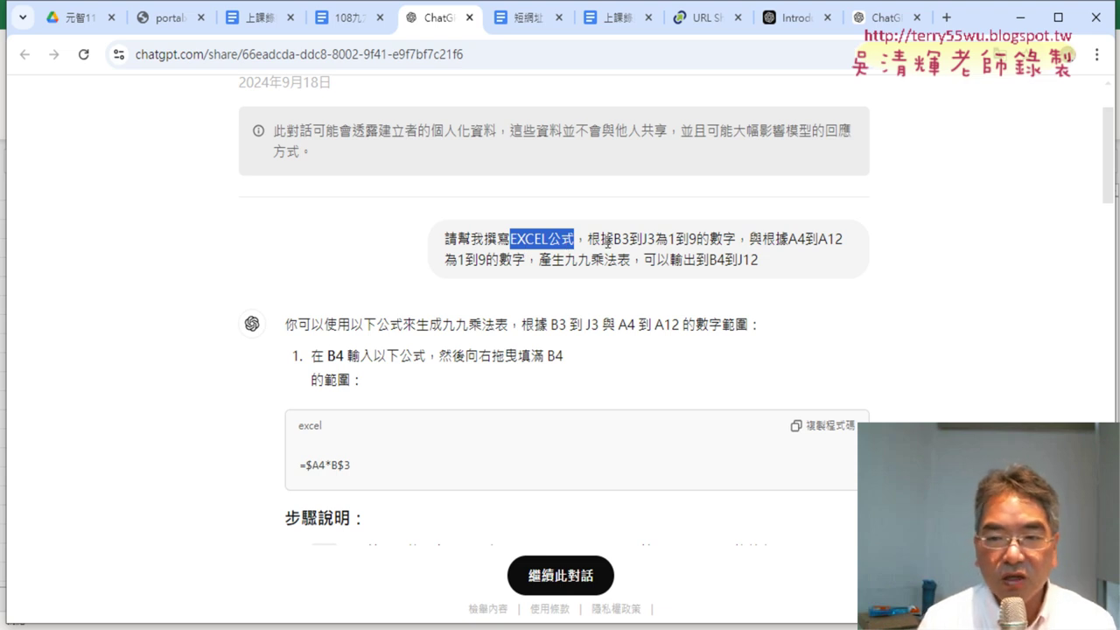
{"action": "left_click_drag", "start_coordinate": [593, 244], "coordinate": [615, 245]}
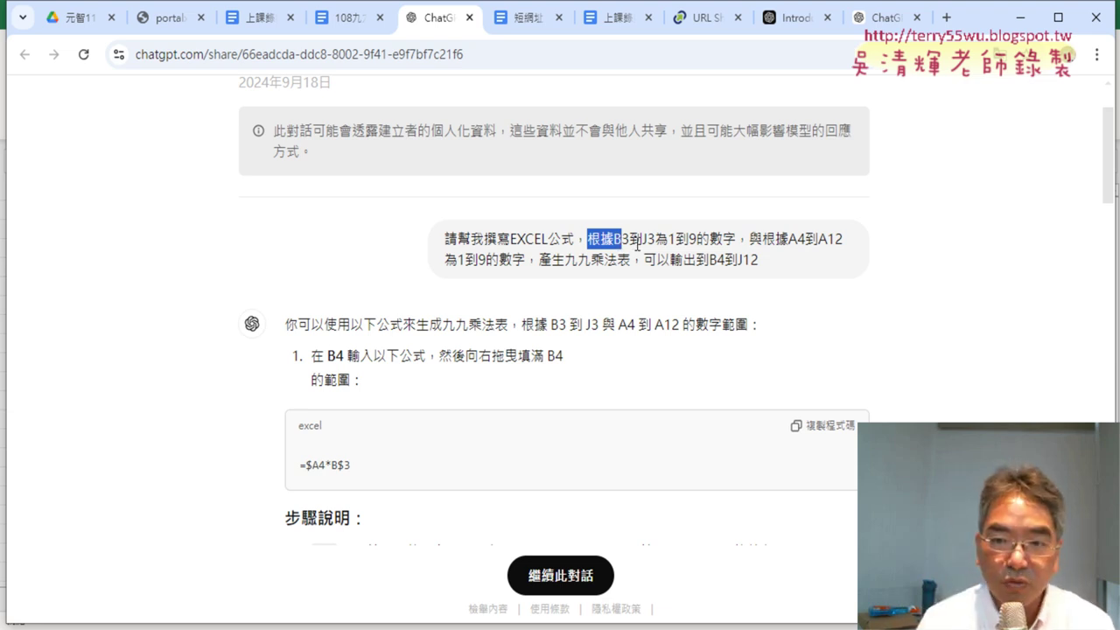
{"action": "left_click_drag", "start_coordinate": [613, 239], "coordinate": [655, 239]}
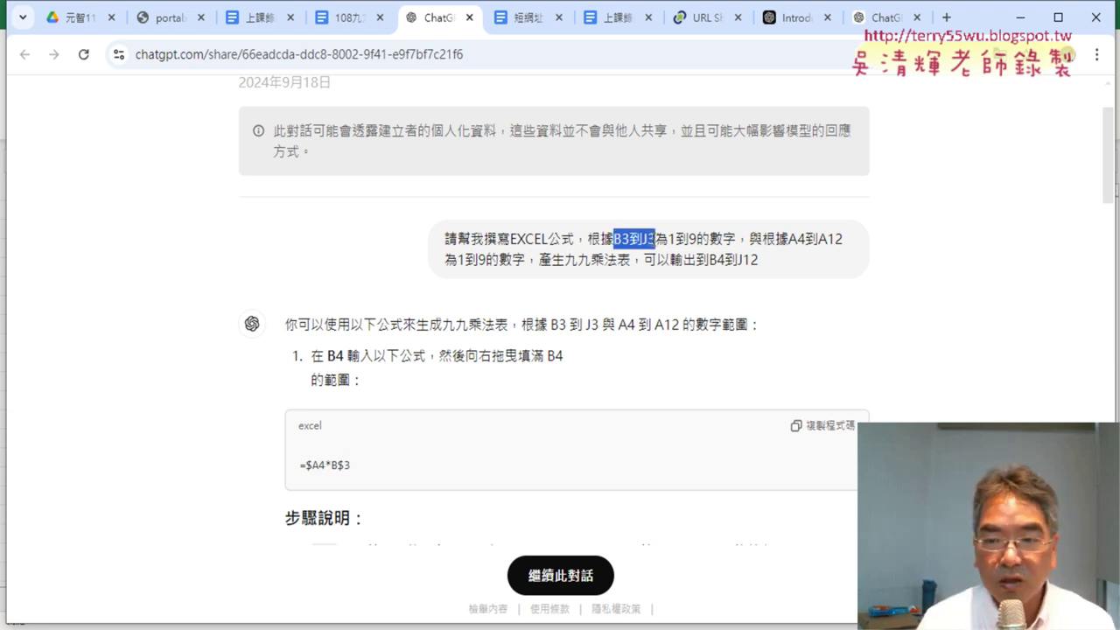
Select the headers B1:J1 in Excel and highlight A4到A12 in the ChatGPT prompt
{"action": "left_click", "coordinate": [411, 623]}
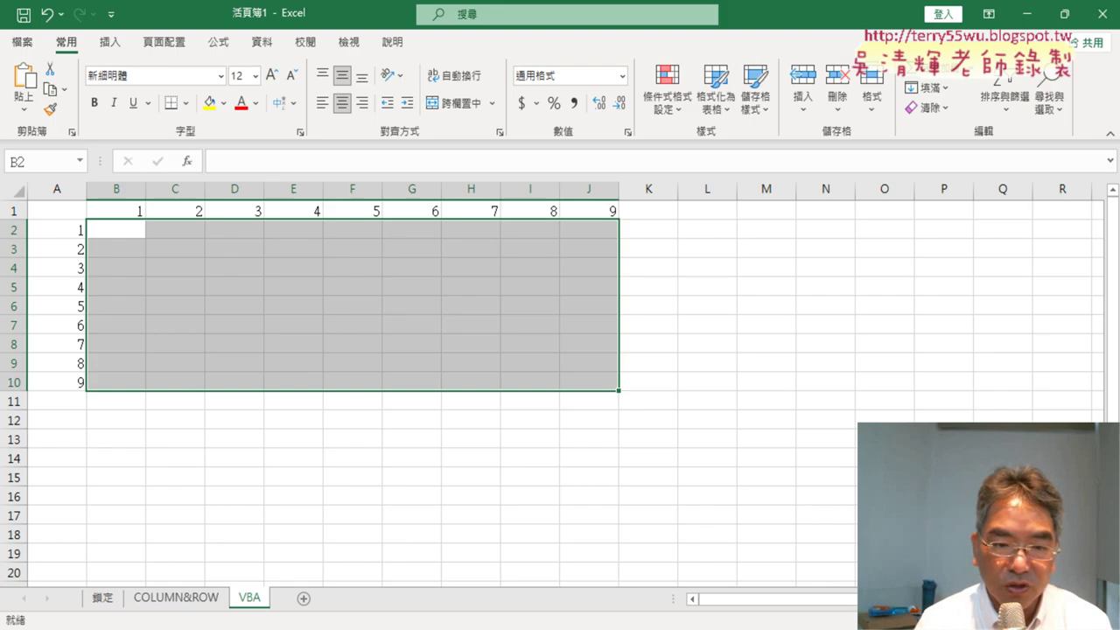
{"action": "left_click", "coordinate": [119, 209]}
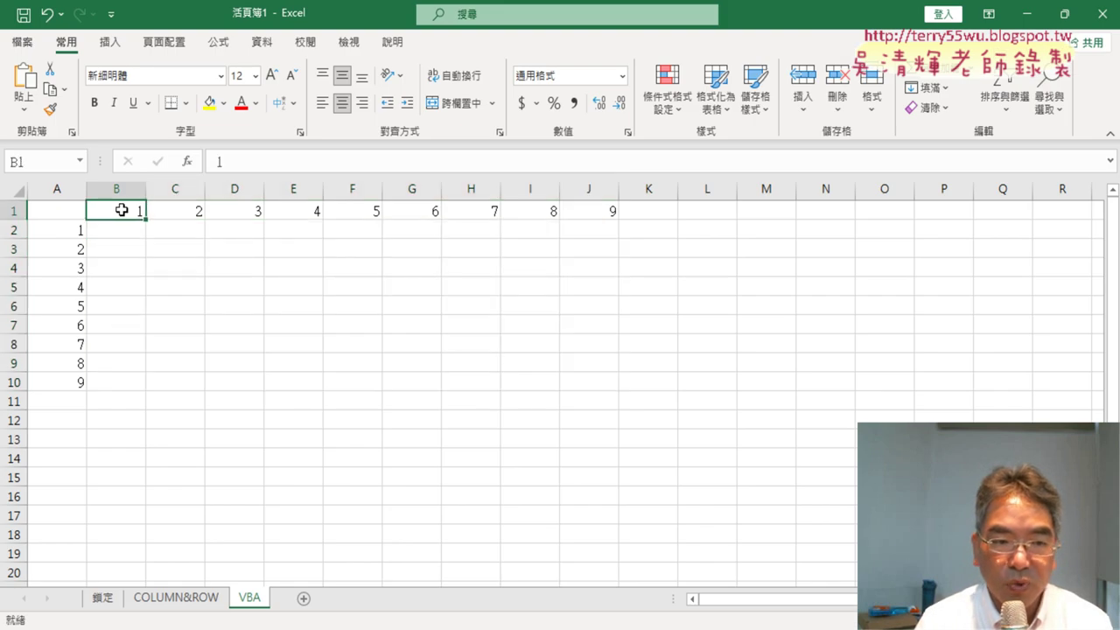
{"action": "left_click_drag", "start_coordinate": [123, 210], "coordinate": [616, 214]}
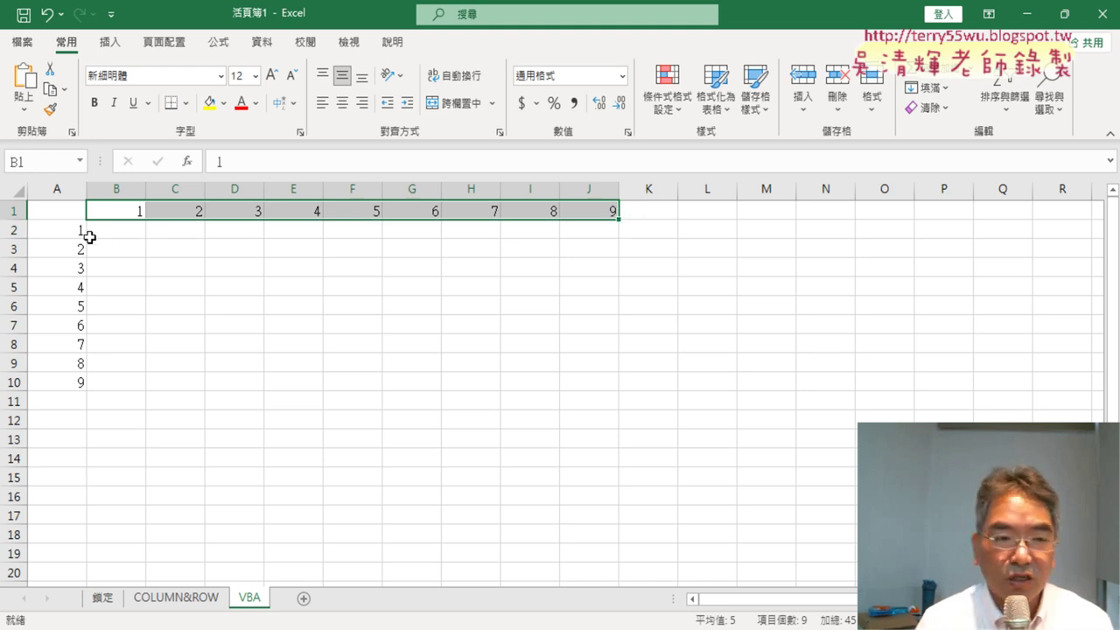
{"action": "mouse_move", "coordinate": [297, 626]}
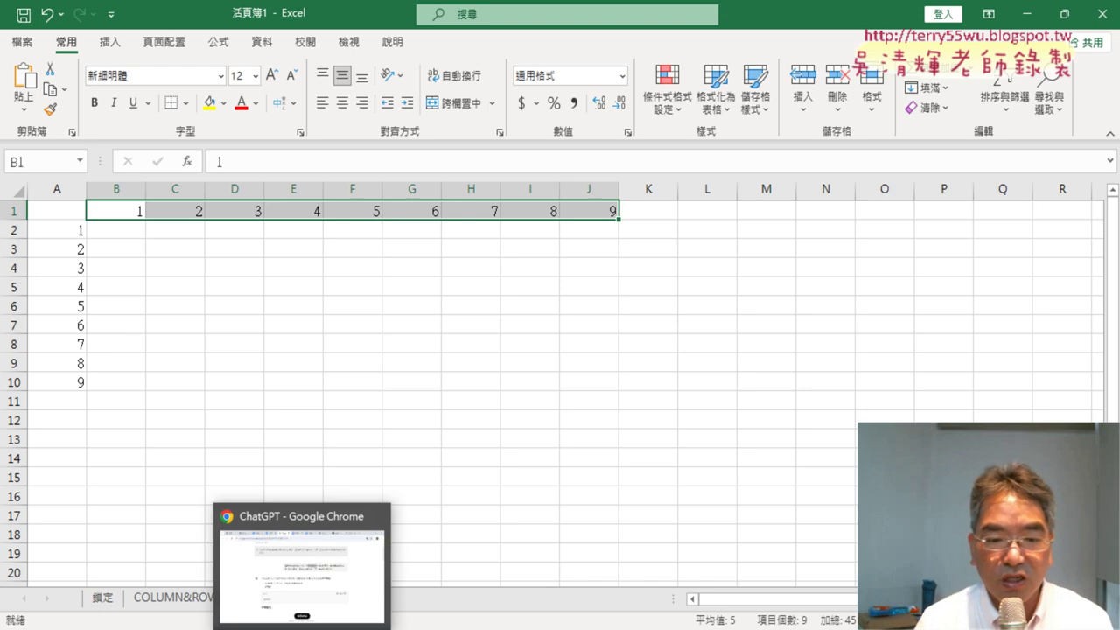
{"action": "left_click", "coordinate": [320, 573]}
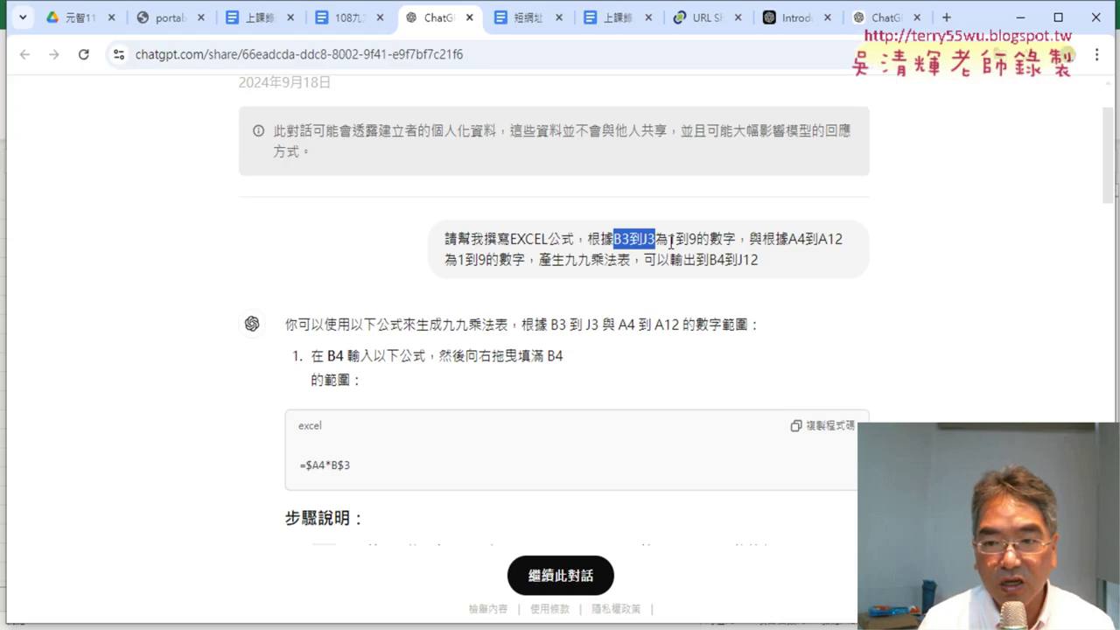
{"action": "left_click_drag", "start_coordinate": [668, 238], "coordinate": [843, 240]}
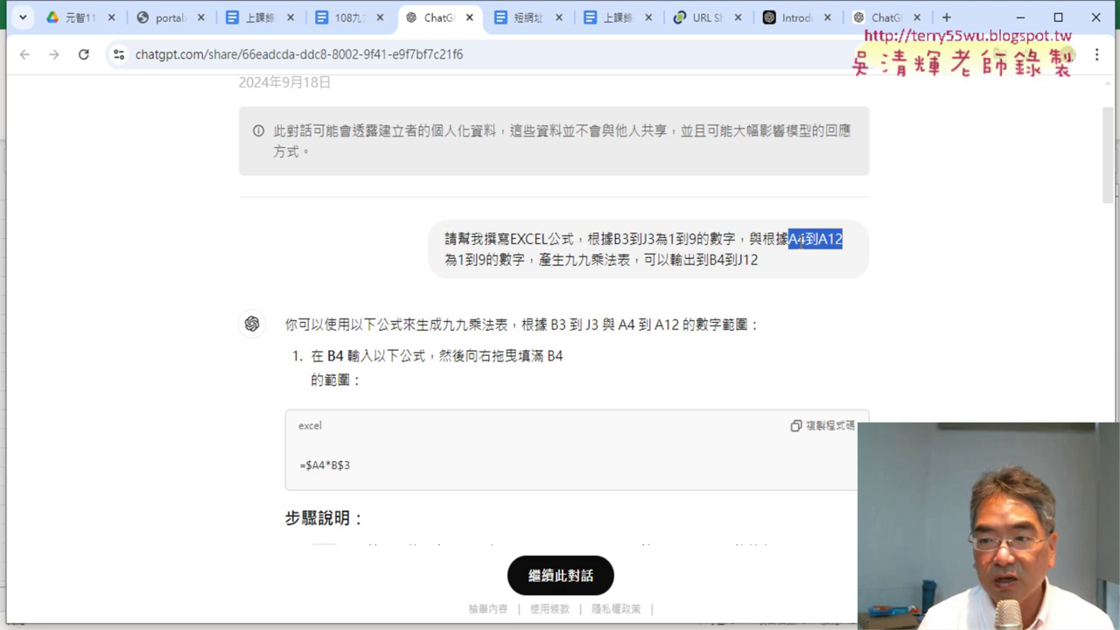
Point to column A's numbers down to A10, then minimize the workbook
{"action": "key", "text": "alt+Tab"}
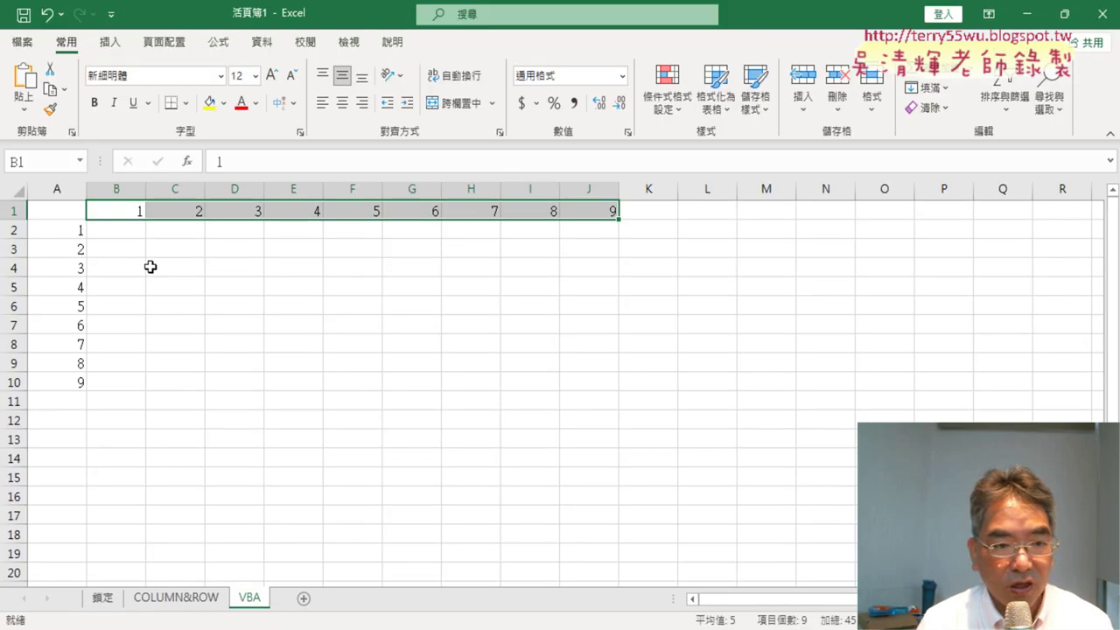
{"action": "left_click", "coordinate": [65, 232]}
{"action": "left_click", "coordinate": [65, 383]}
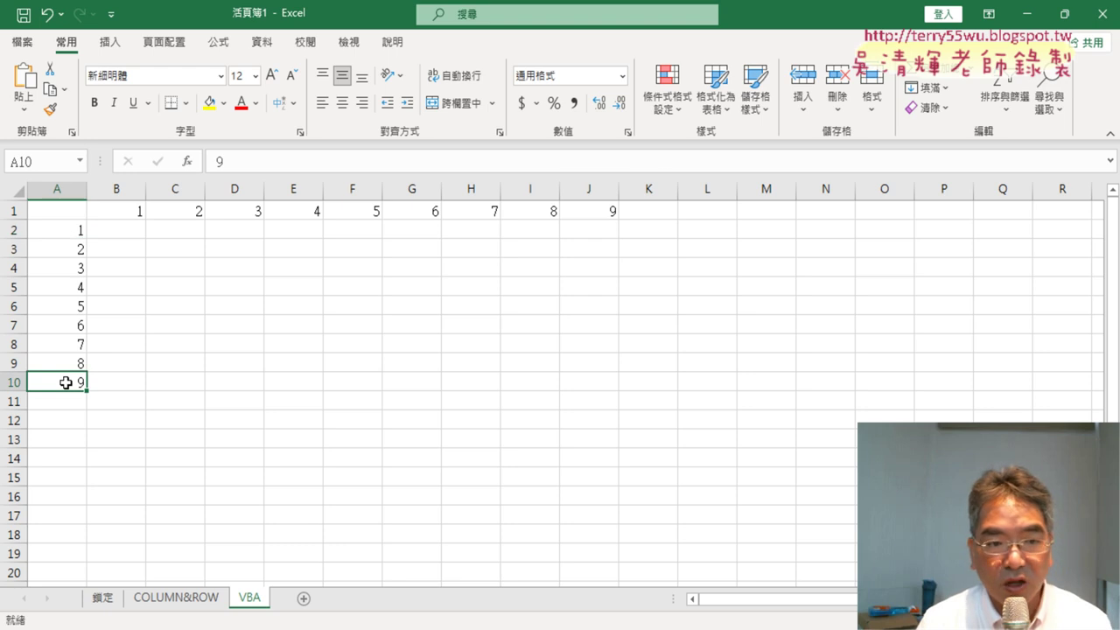
{"action": "left_click", "coordinate": [1027, 14]}
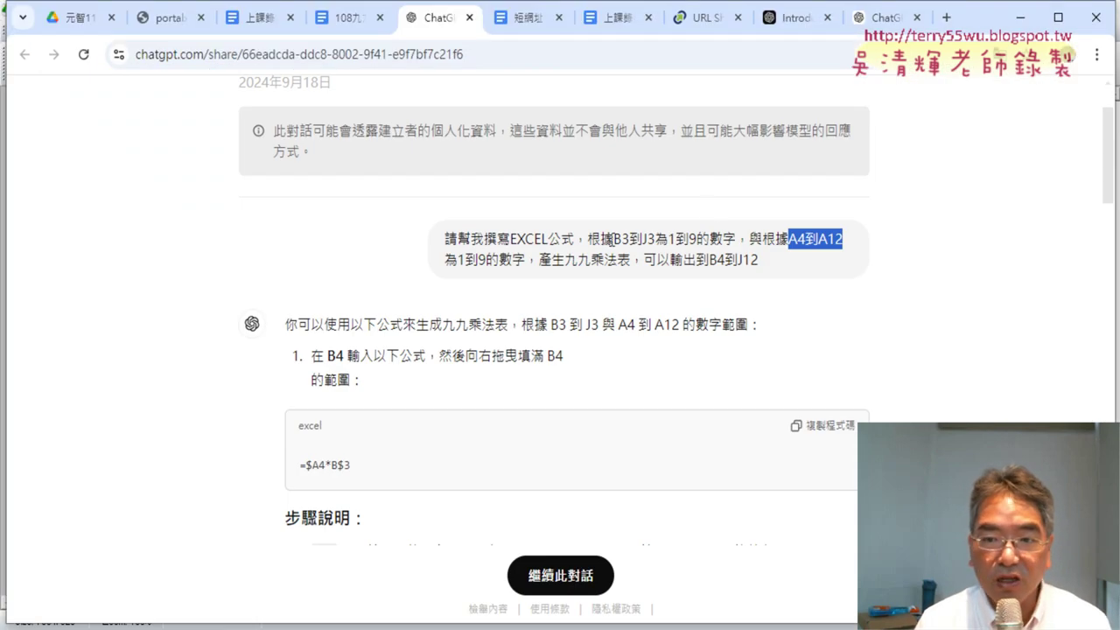
Highlight 產生九九乘法表 in the prompt and select the empty B2:J10 grid in Excel
{"action": "left_click", "coordinate": [530, 266]}
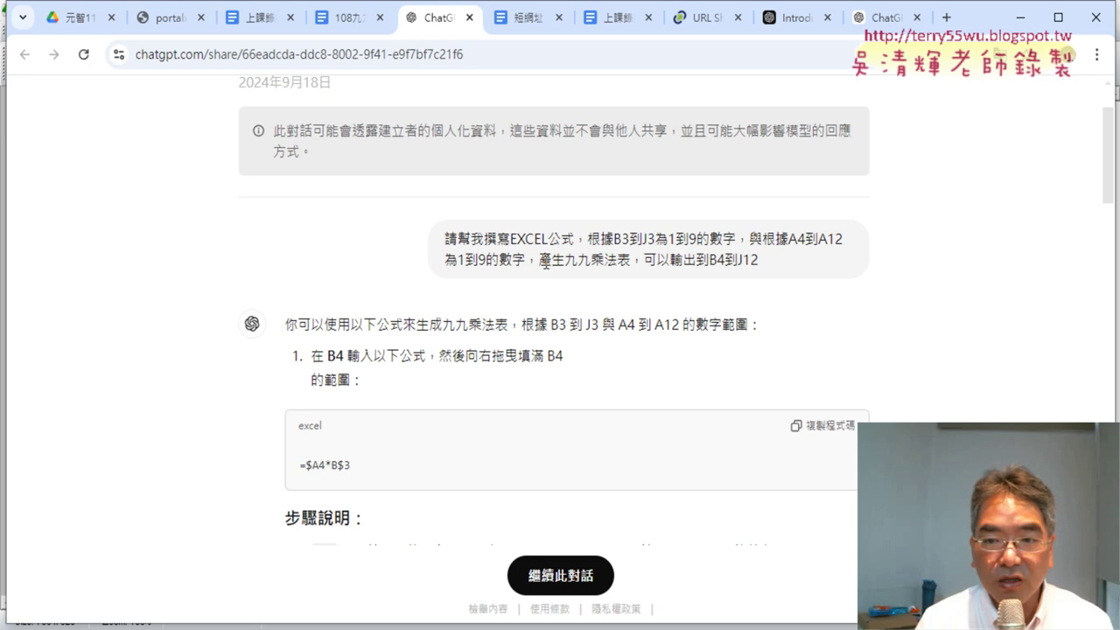
{"action": "left_click_drag", "start_coordinate": [539, 260], "coordinate": [629, 259]}
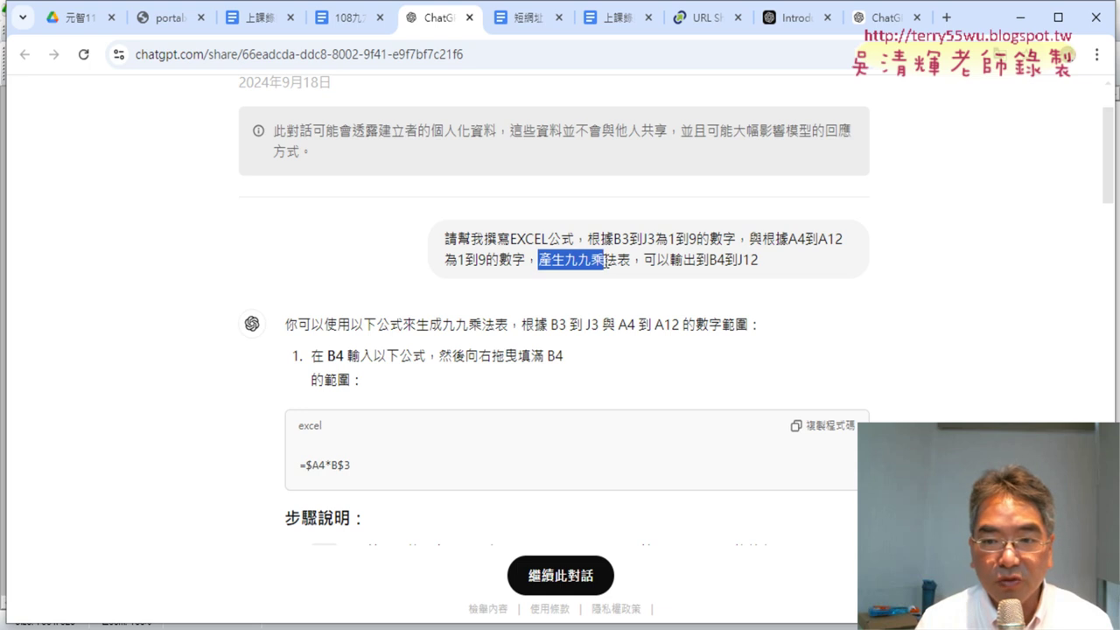
{"action": "left_click", "coordinate": [649, 260]}
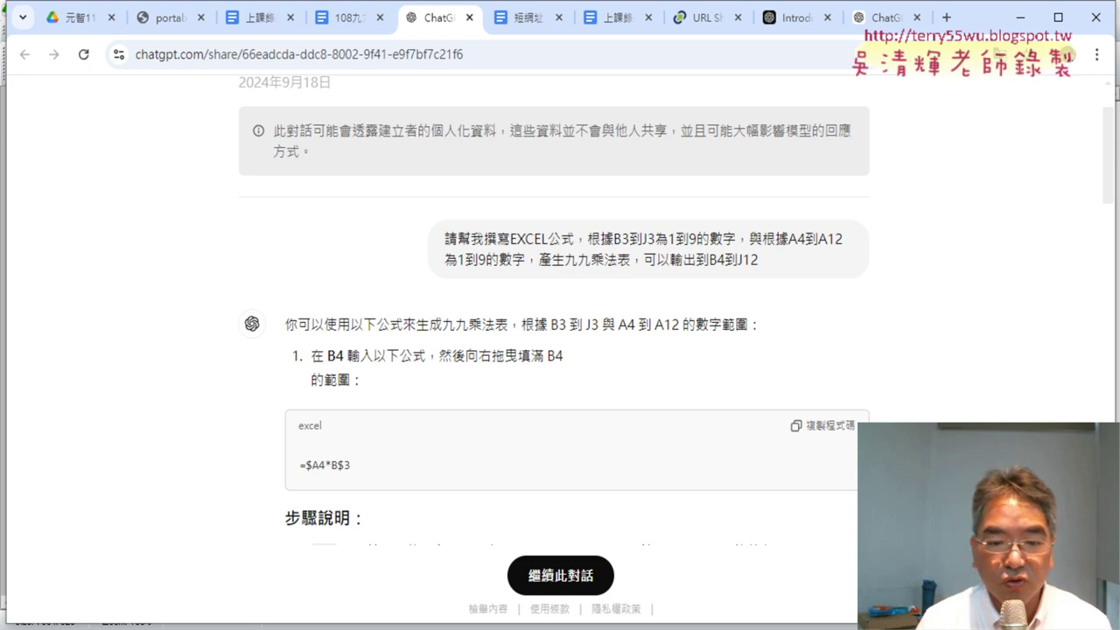
{"action": "key", "text": "alt+Tab"}
{"action": "left_click_drag", "start_coordinate": [130, 227], "coordinate": [610, 379]}
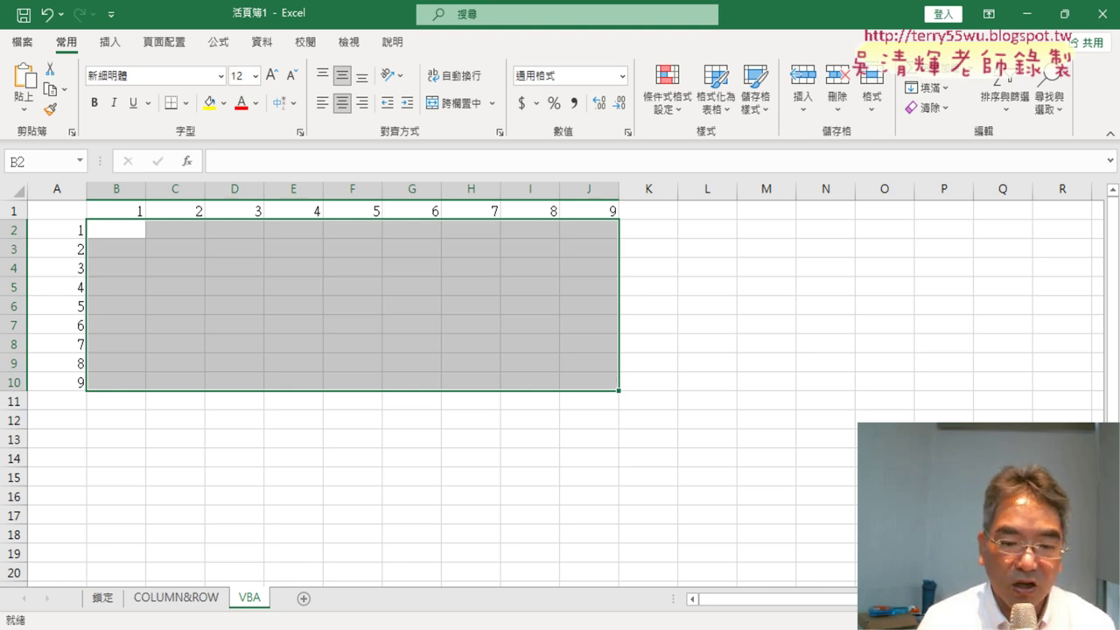
{"action": "key", "text": "alt+Tab"}
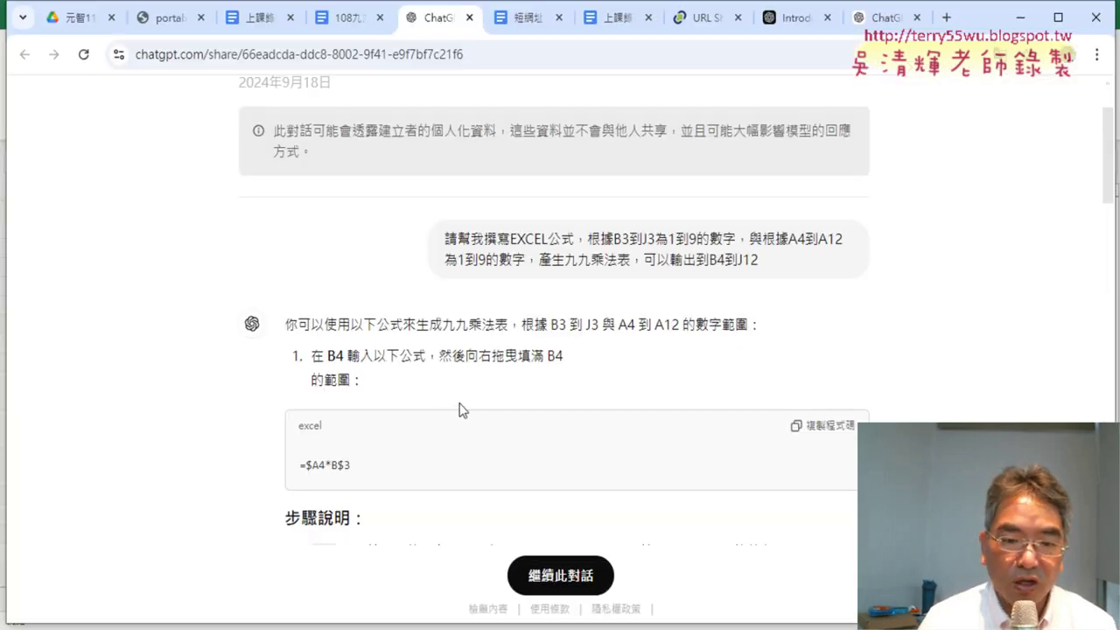
Scroll down to ChatGPT's GenerateMultiplicationTable VBA code, then return to the Excel workbook
{"action": "scroll", "coordinate": [462, 409], "scroll_direction": "down", "scroll_amount": 2}
{"action": "scroll", "coordinate": [462, 407], "scroll_direction": "down", "scroll_amount": 4}
{"action": "scroll", "coordinate": [461, 401], "scroll_direction": "down", "scroll_amount": 3}
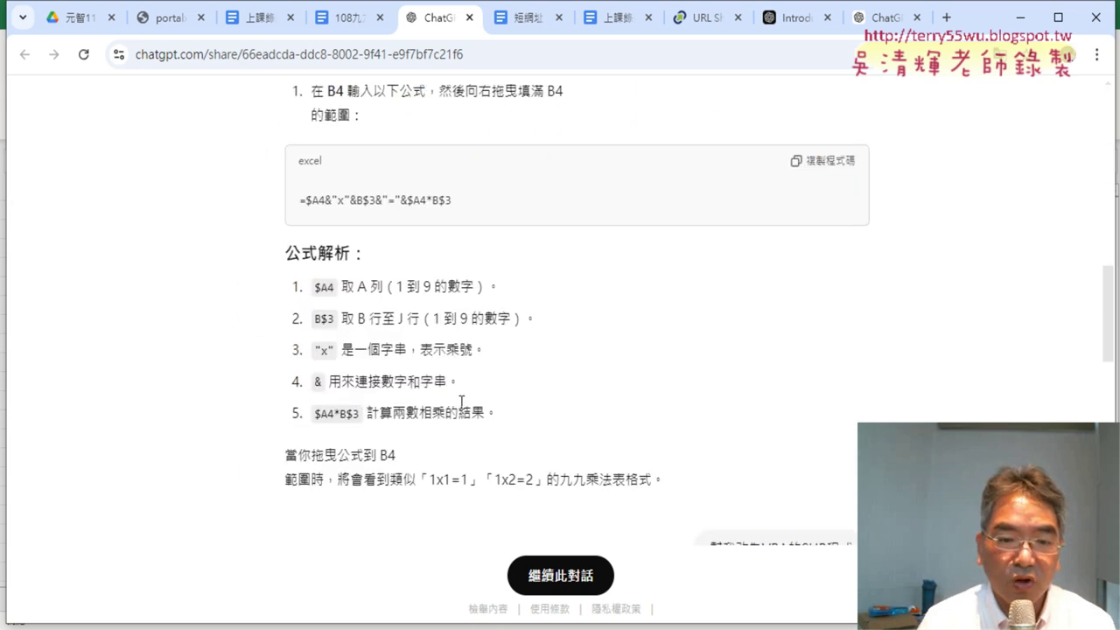
{"action": "scroll", "coordinate": [461, 400], "scroll_direction": "down", "scroll_amount": 1}
{"action": "scroll", "coordinate": [462, 400], "scroll_direction": "down", "scroll_amount": 2}
{"action": "scroll", "coordinate": [462, 404], "scroll_direction": "down", "scroll_amount": 2}
{"action": "scroll", "coordinate": [462, 409], "scroll_direction": "down", "scroll_amount": 1}
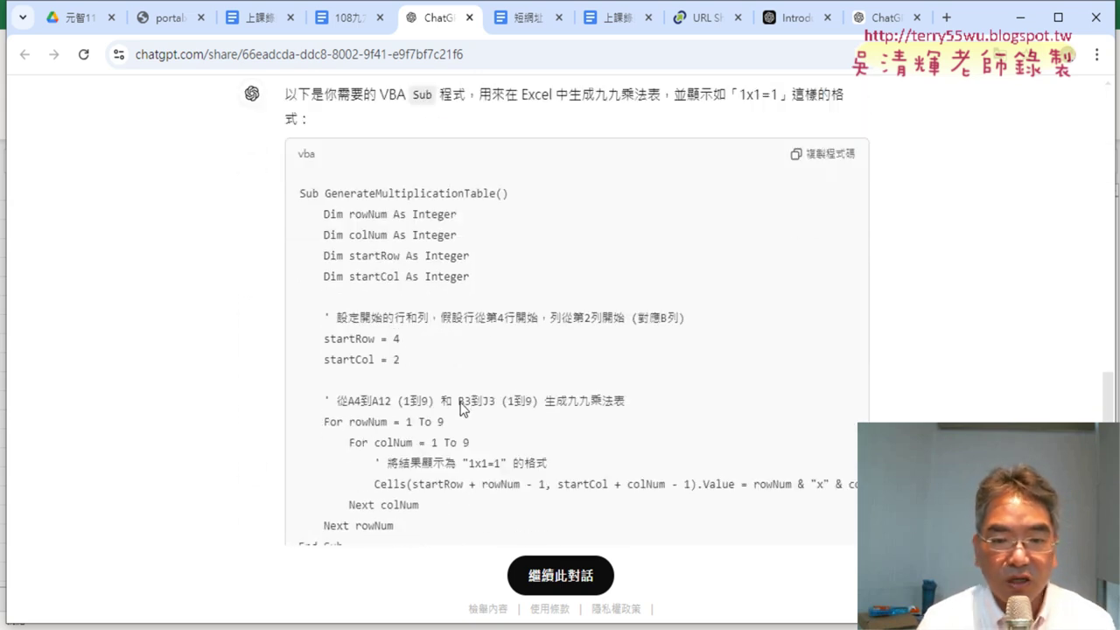
{"action": "scroll", "coordinate": [399, 365], "scroll_direction": "down", "scroll_amount": 1}
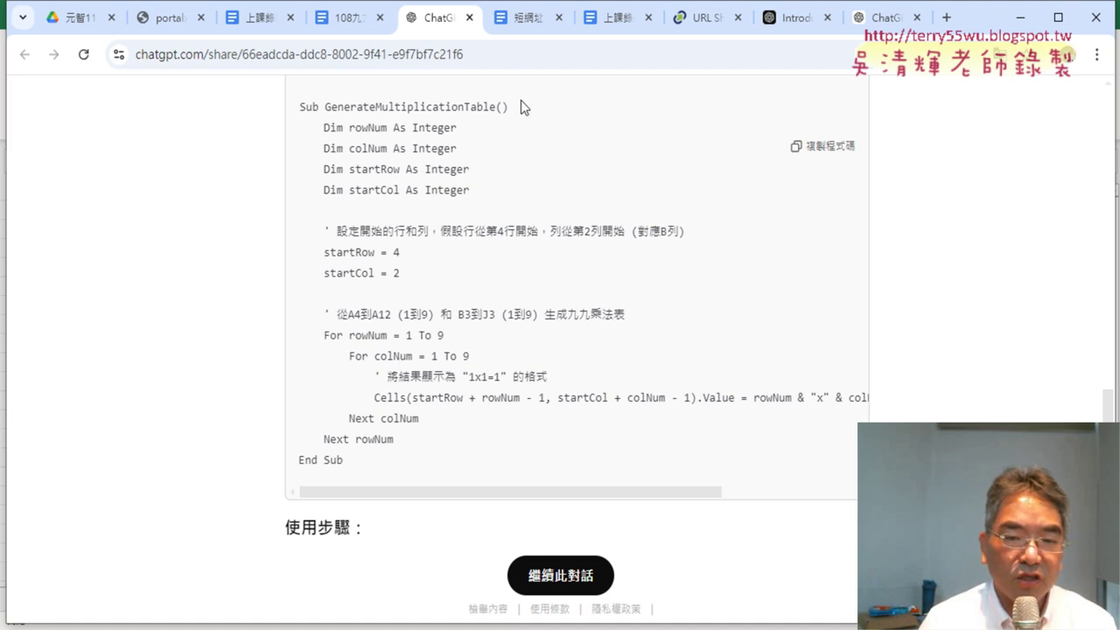
{"action": "left_click", "coordinate": [1018, 18]}
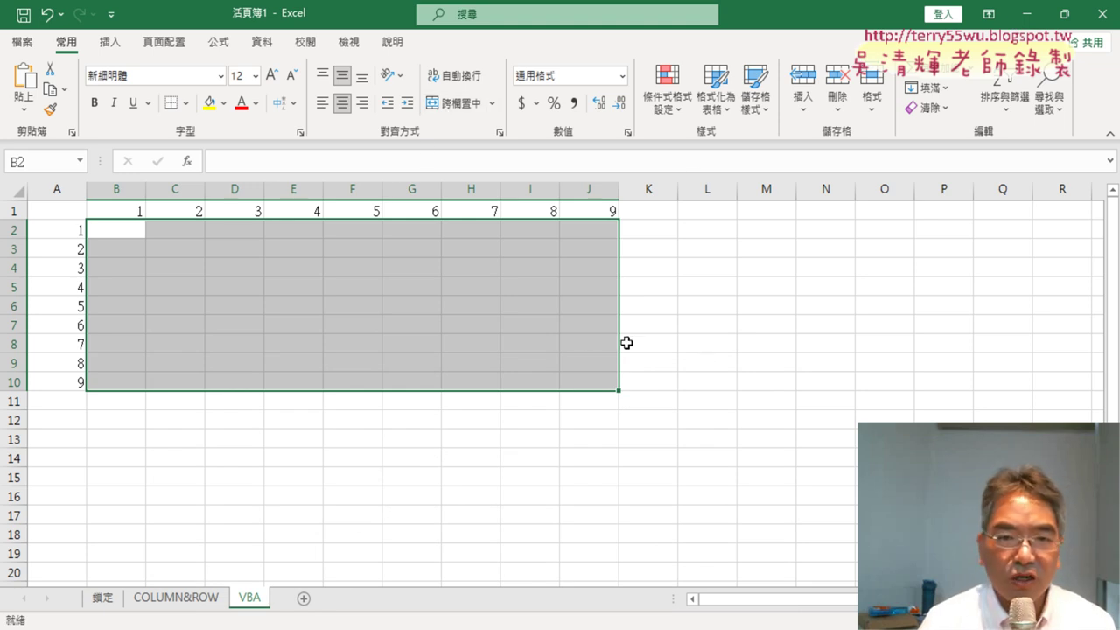
Tick 開發人員 (Developer) under Customize Ribbon via More Commands and confirm with OK
{"action": "left_click", "coordinate": [111, 14]}
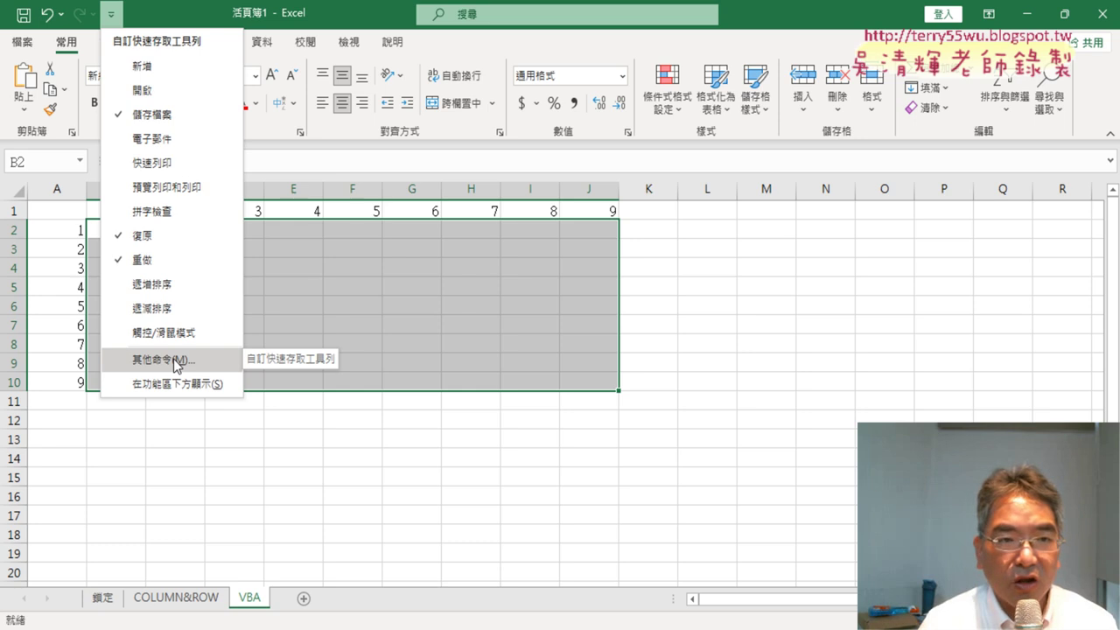
{"action": "left_click", "coordinate": [138, 369]}
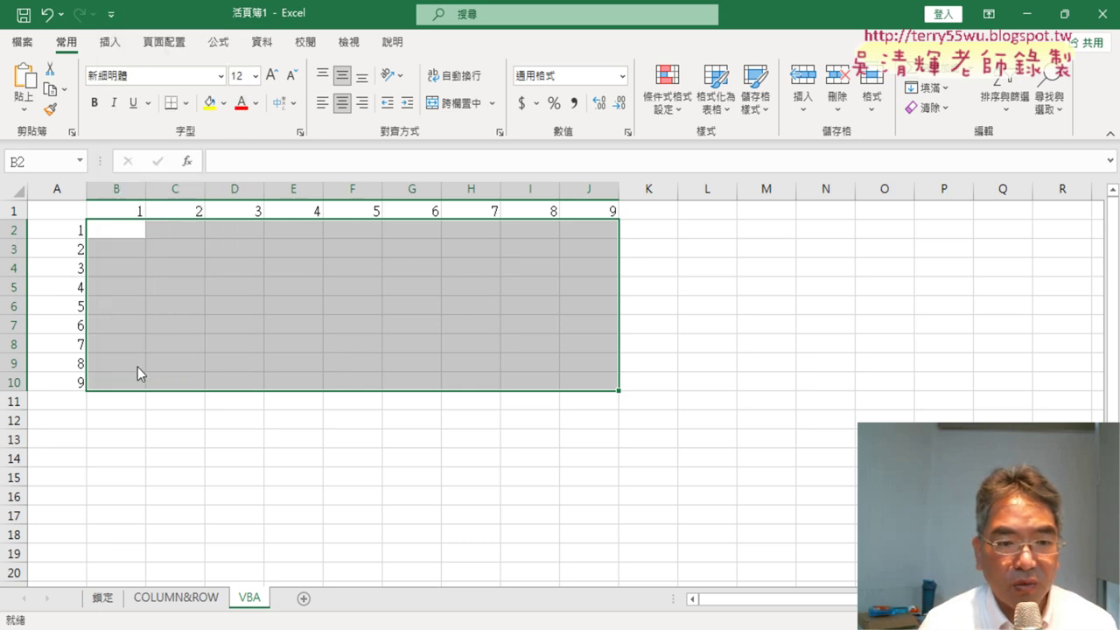
{"action": "left_click", "coordinate": [225, 253]}
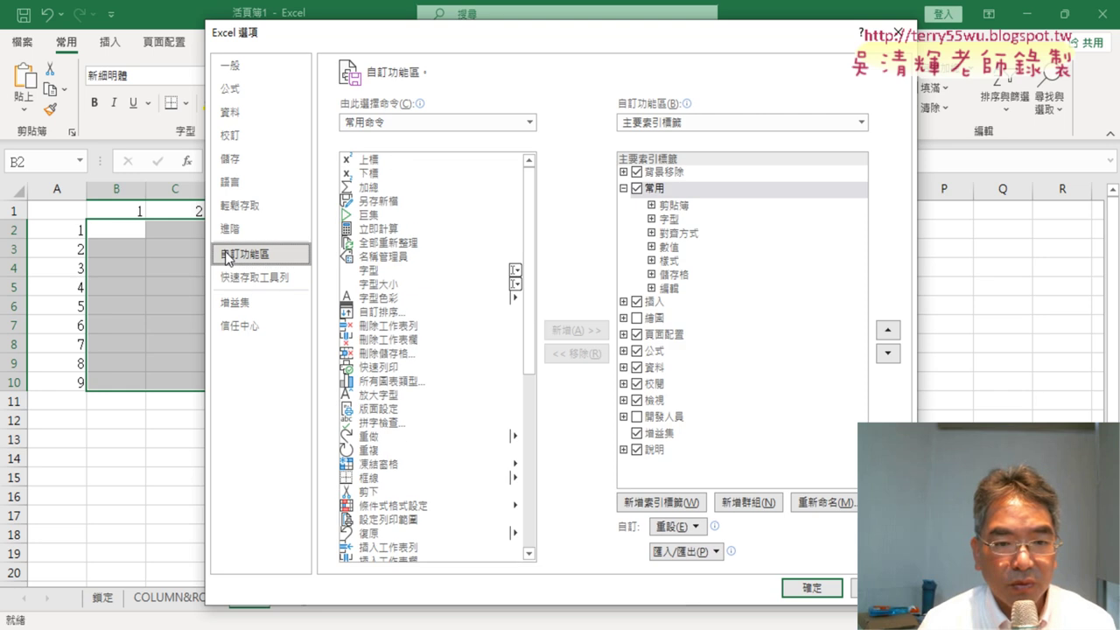
{"action": "left_click", "coordinate": [636, 416]}
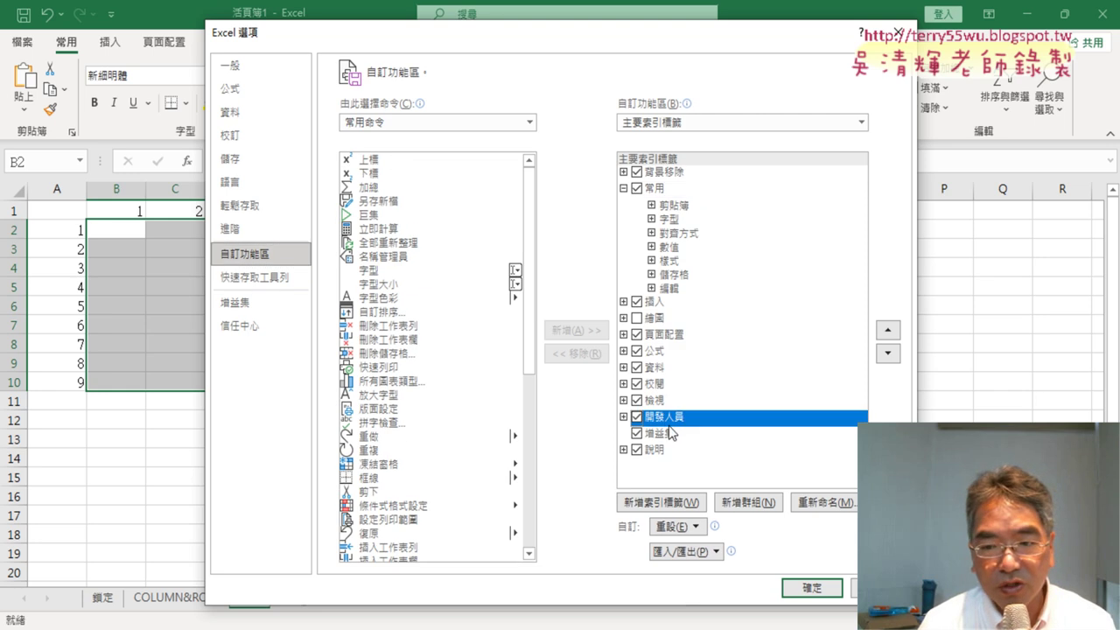
{"action": "left_click", "coordinate": [823, 594]}
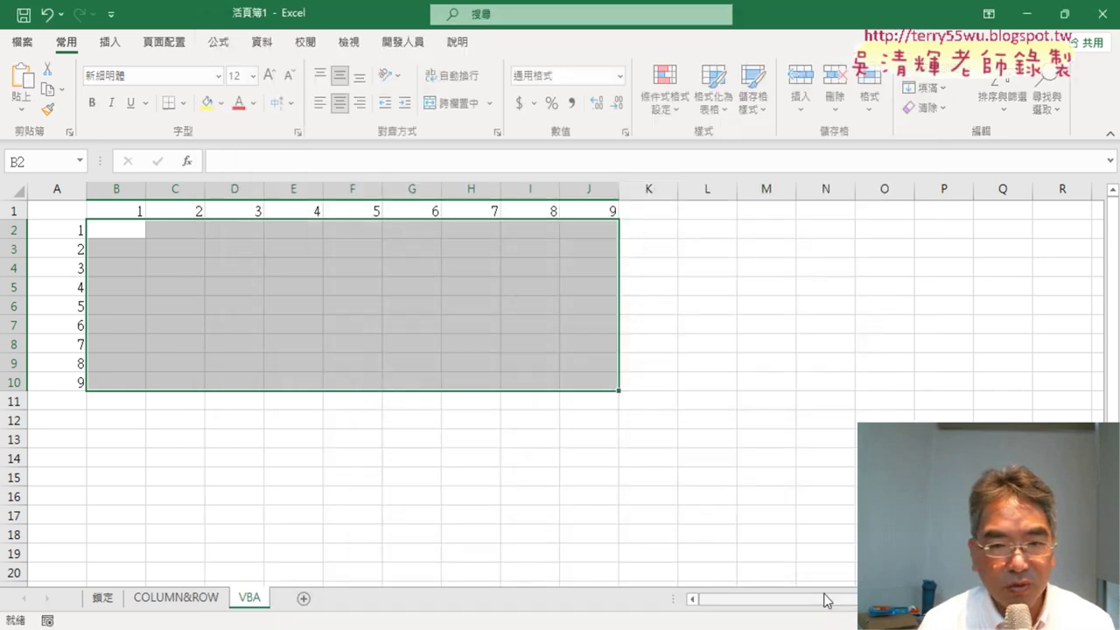
Open the Visual Basic editor from the Developer tab and insert a new Module1
{"action": "left_click", "coordinate": [402, 43]}
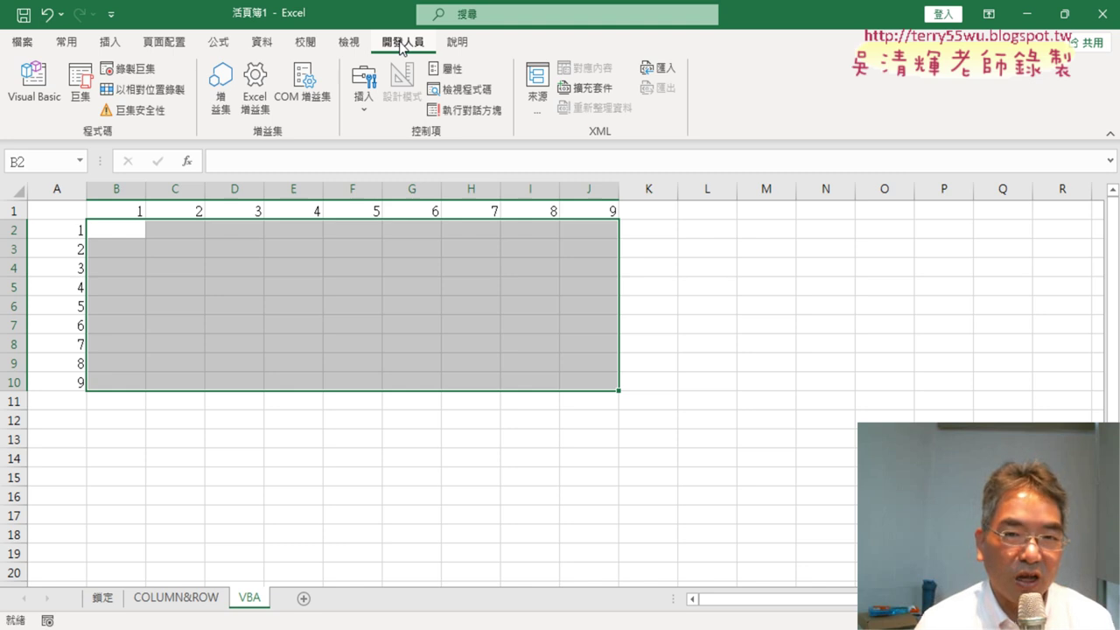
{"action": "left_click", "coordinate": [35, 87]}
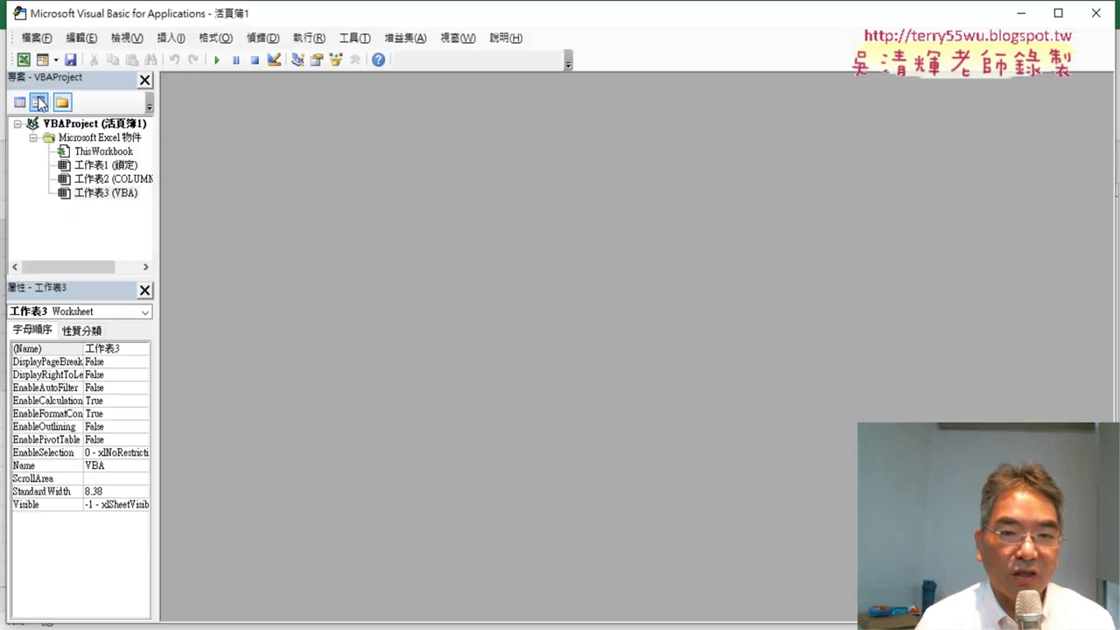
{"action": "left_click_drag", "start_coordinate": [94, 18], "coordinate": [328, 79]}
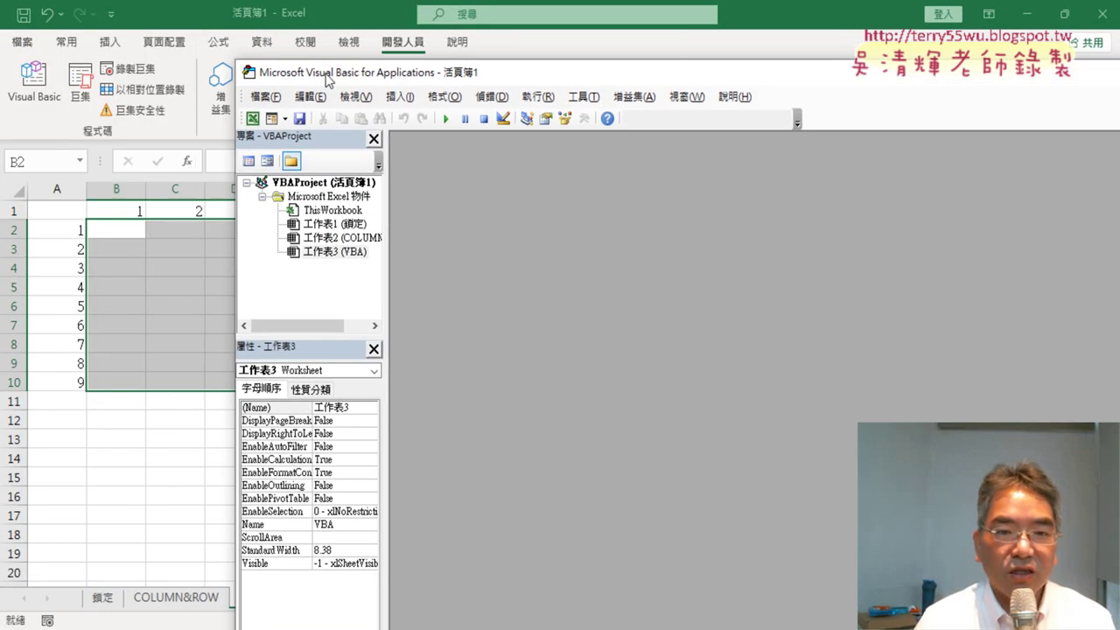
{"action": "right_click", "coordinate": [339, 252]}
{"action": "mouse_move", "coordinate": [469, 345]}
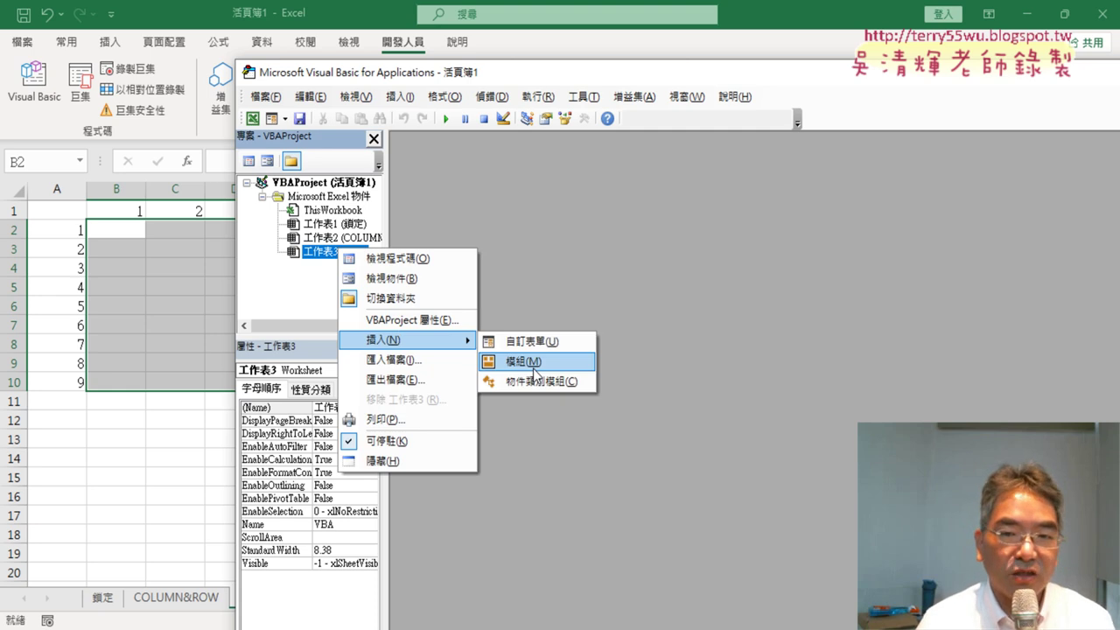
{"action": "right_click", "coordinate": [535, 75]}
{"action": "key", "text": "Escape"}
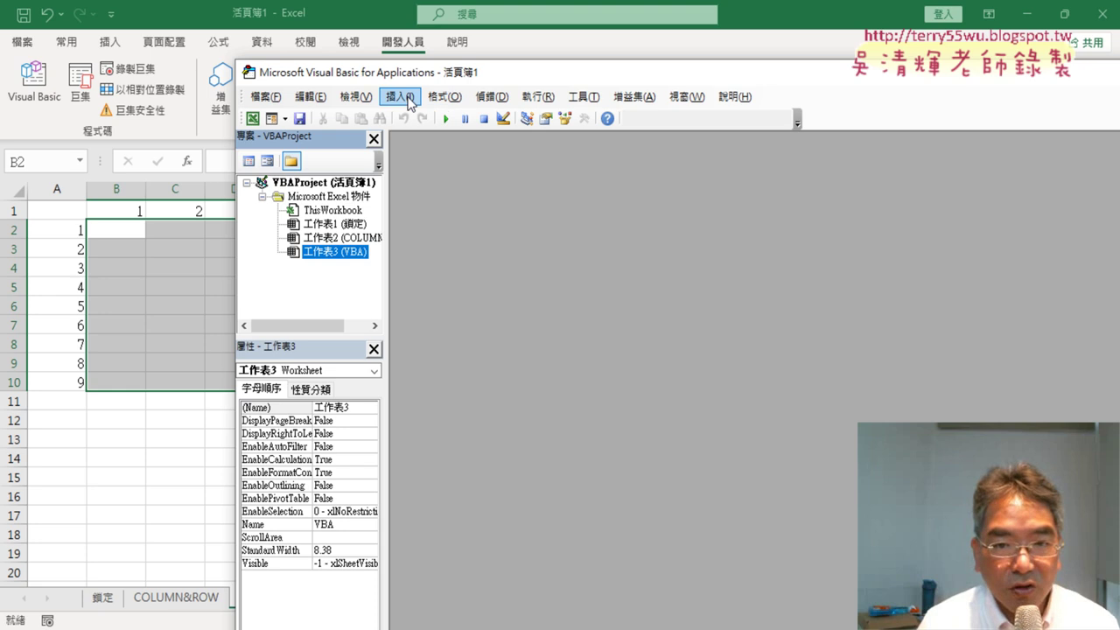
{"action": "left_click", "coordinate": [408, 99]}
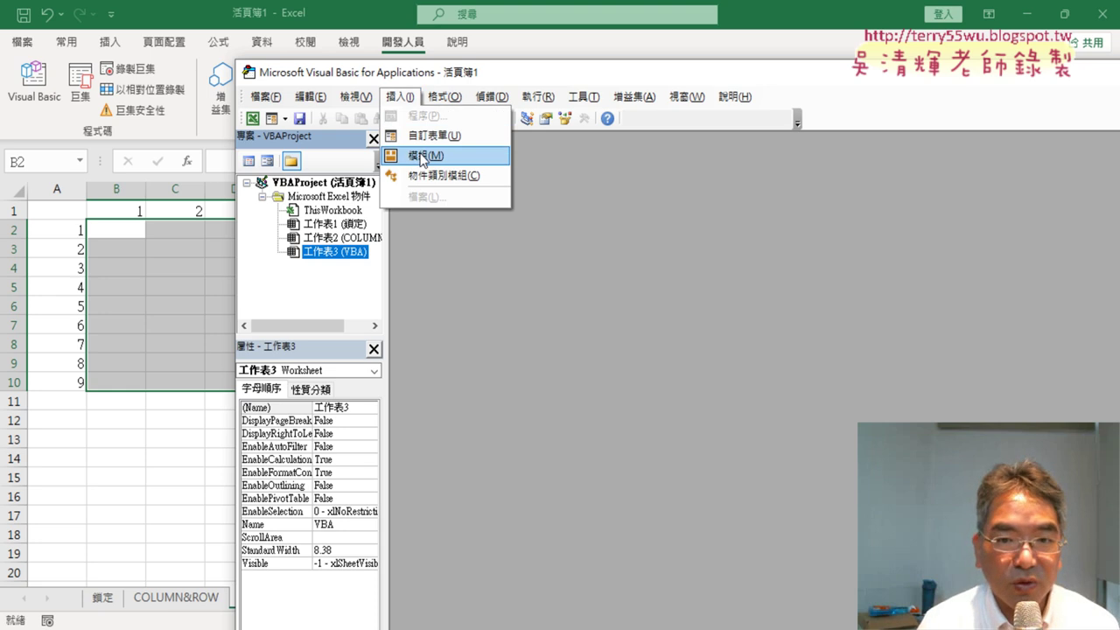
{"action": "left_click", "coordinate": [422, 156]}
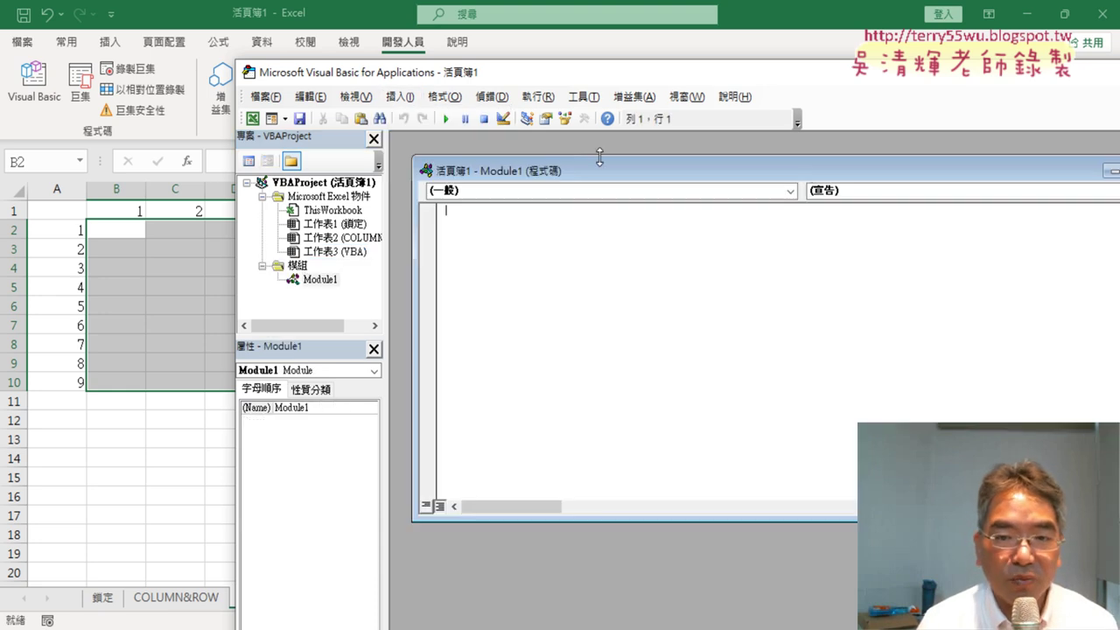
Maximize the Module1 code window and position the editor beside the sheet's columns
{"action": "double_click", "coordinate": [701, 171]}
{"action": "left_click_drag", "start_coordinate": [559, 77], "coordinate": [505, 56]}
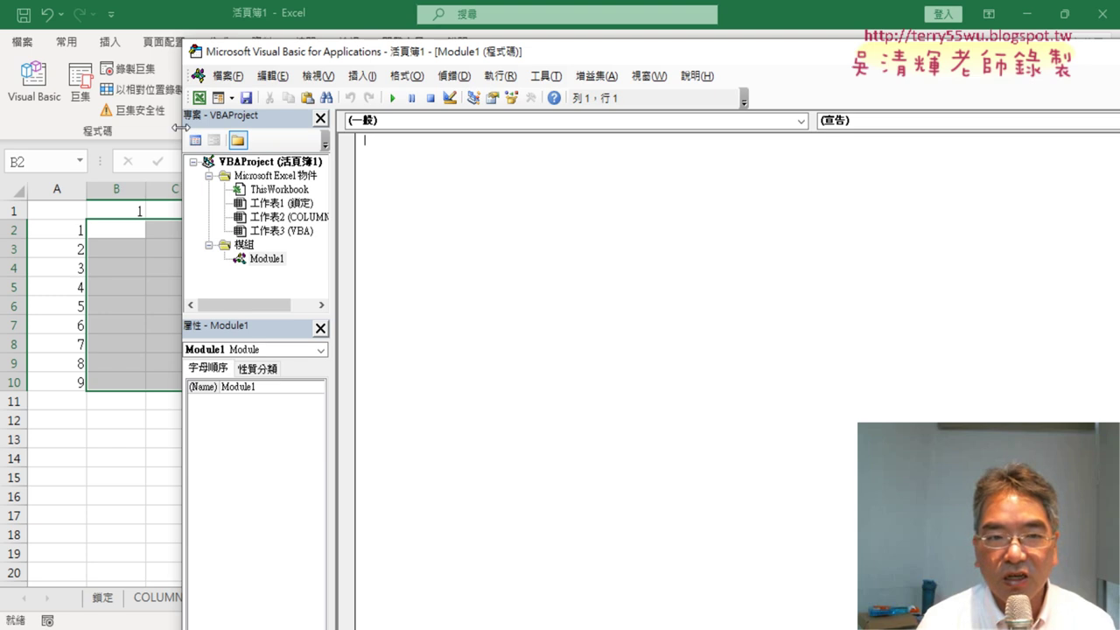
{"action": "left_click_drag", "start_coordinate": [179, 127], "coordinate": [662, 130]}
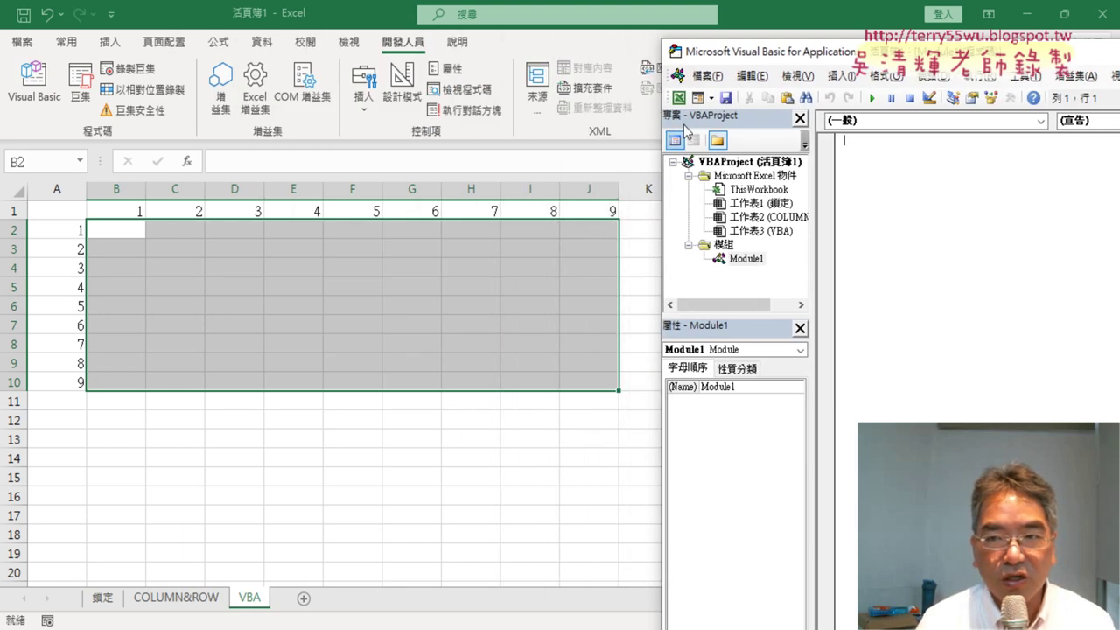
{"action": "mouse_move", "coordinate": [751, 58]}
{"action": "left_mouse_down"}
{"action": "mouse_move", "coordinate": [683, 44]}
{"action": "mouse_move", "coordinate": [761, 51]}
{"action": "left_mouse_up"}
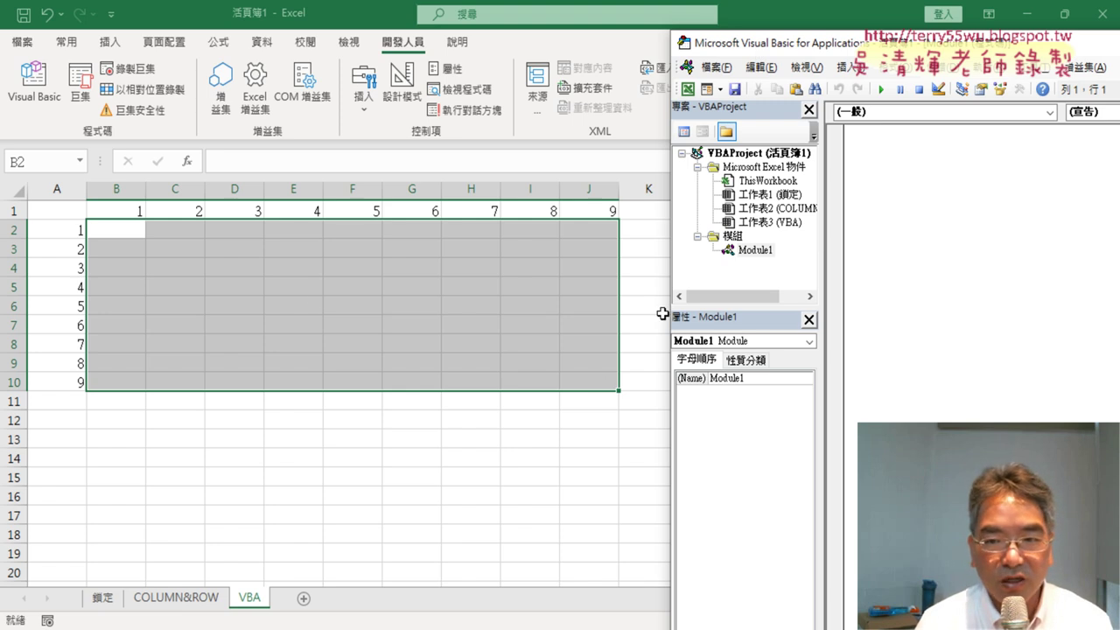
{"action": "left_click_drag", "start_coordinate": [896, 51], "coordinate": [490, 42]}
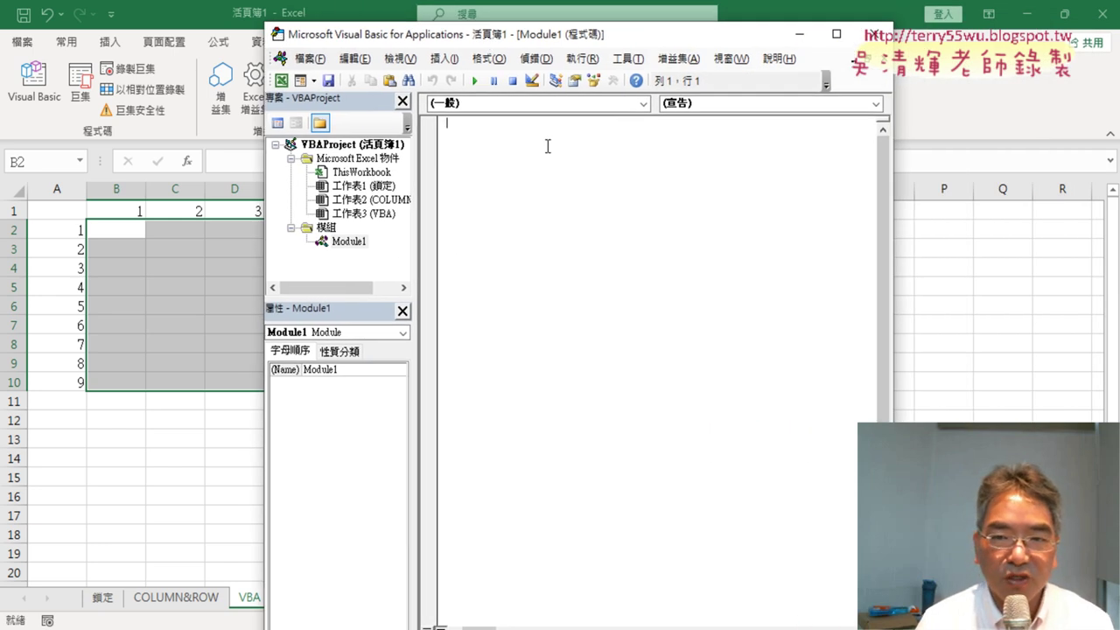
Type sub 九九乘法表 in Module1 so Sub 九九乘法表() and End Sub appear
{"action": "type", "text": "s"}
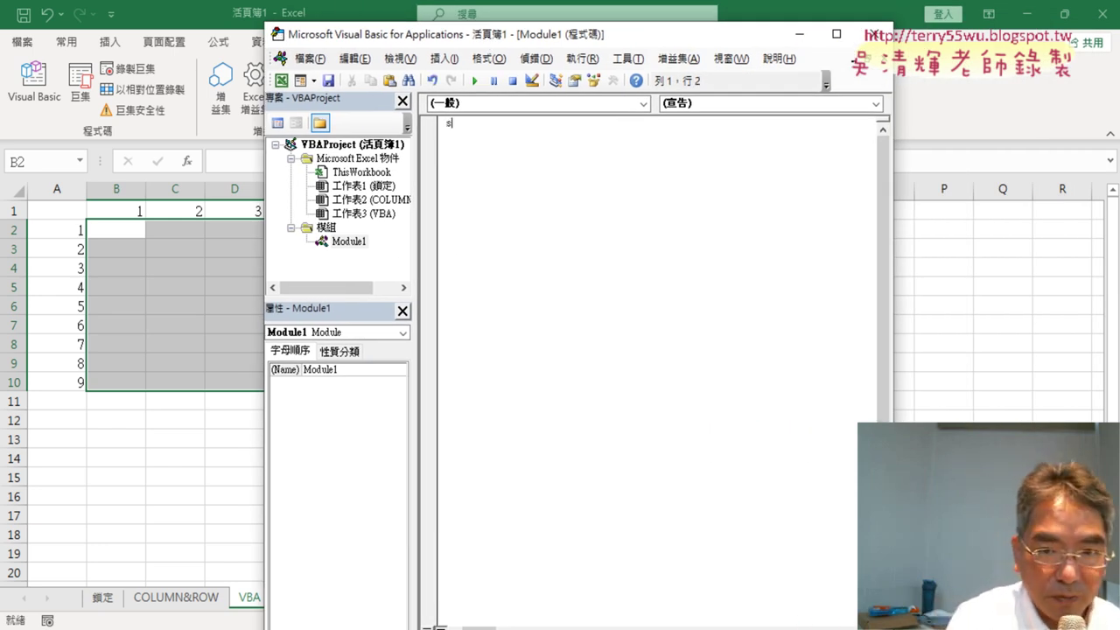
{"action": "type", "text": "ub "}
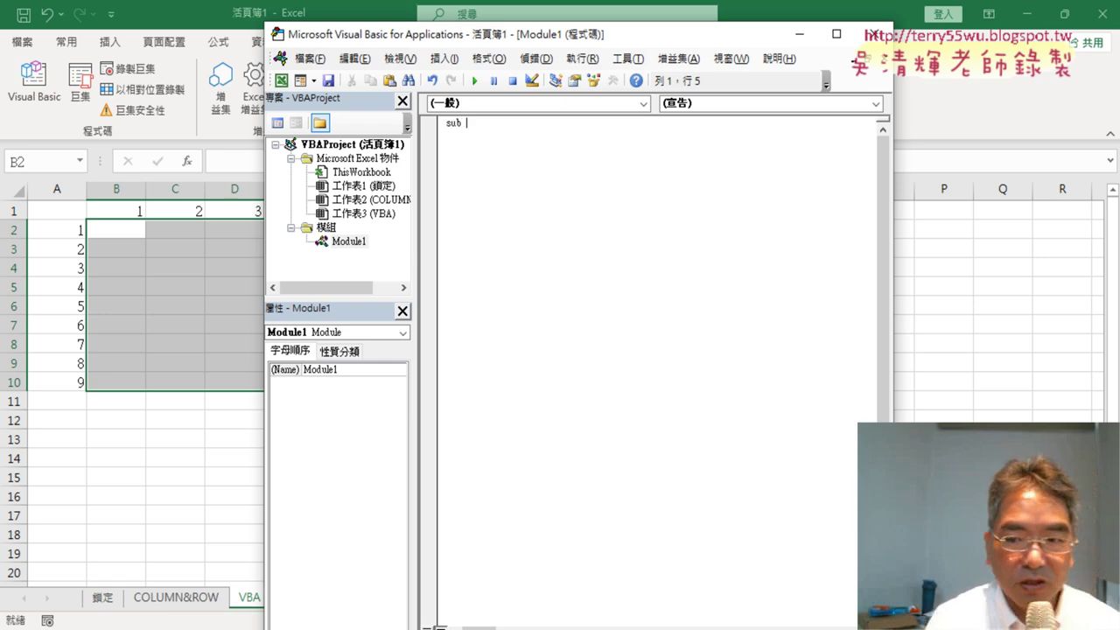
{"action": "type", "text": "九"}
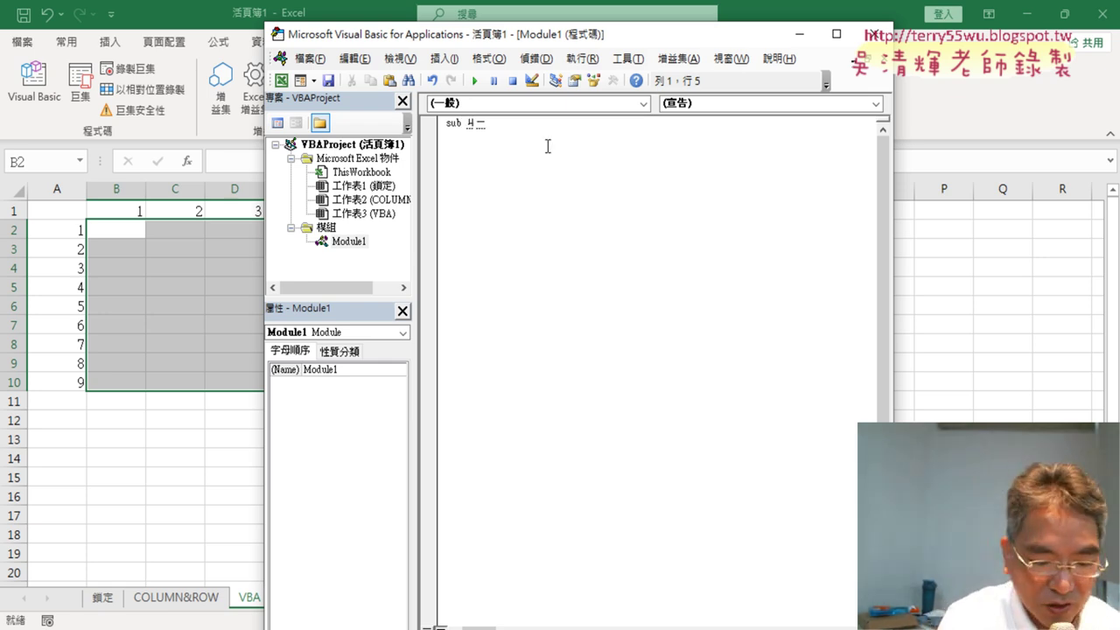
{"action": "type", "text": "九"}
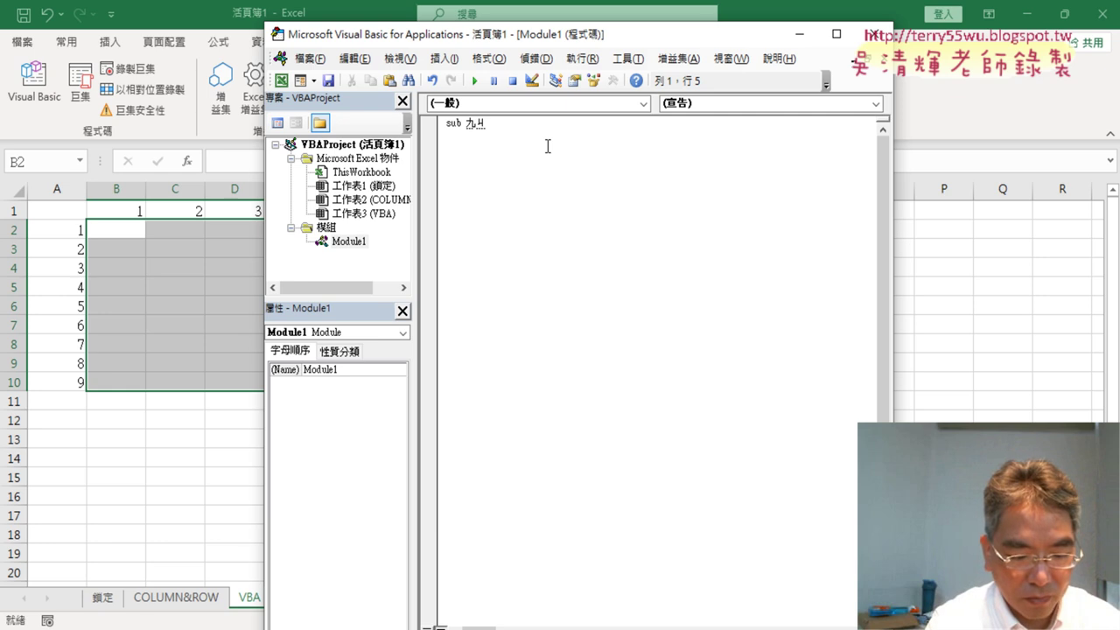
{"action": "type", "text": "ㄔ乘"}
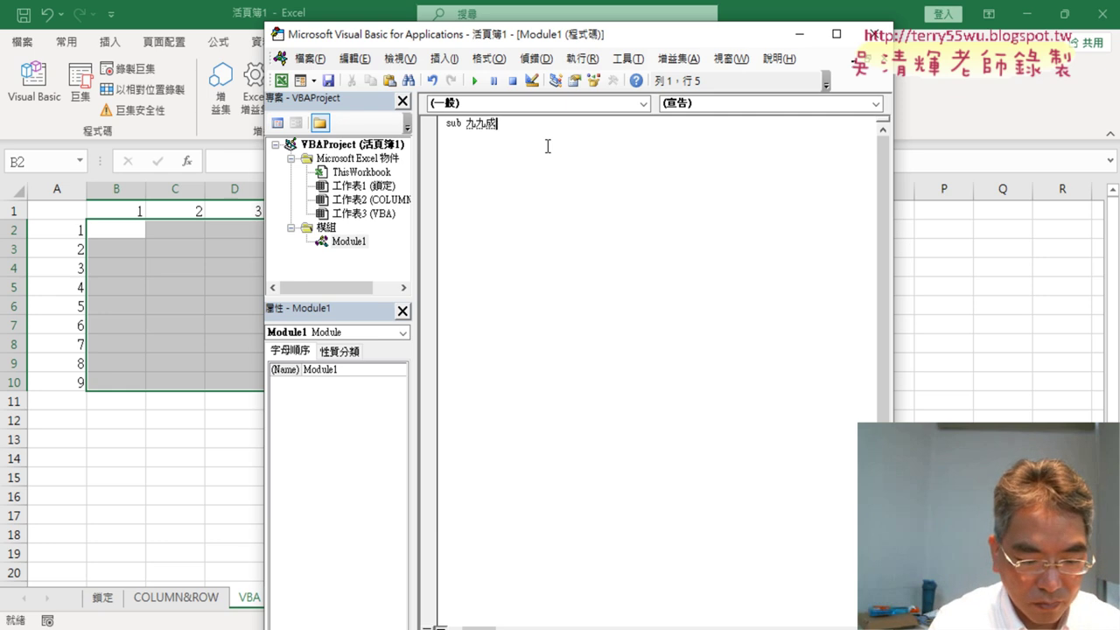
{"action": "type", "text": "法表"}
{"action": "key", "text": "Return"}
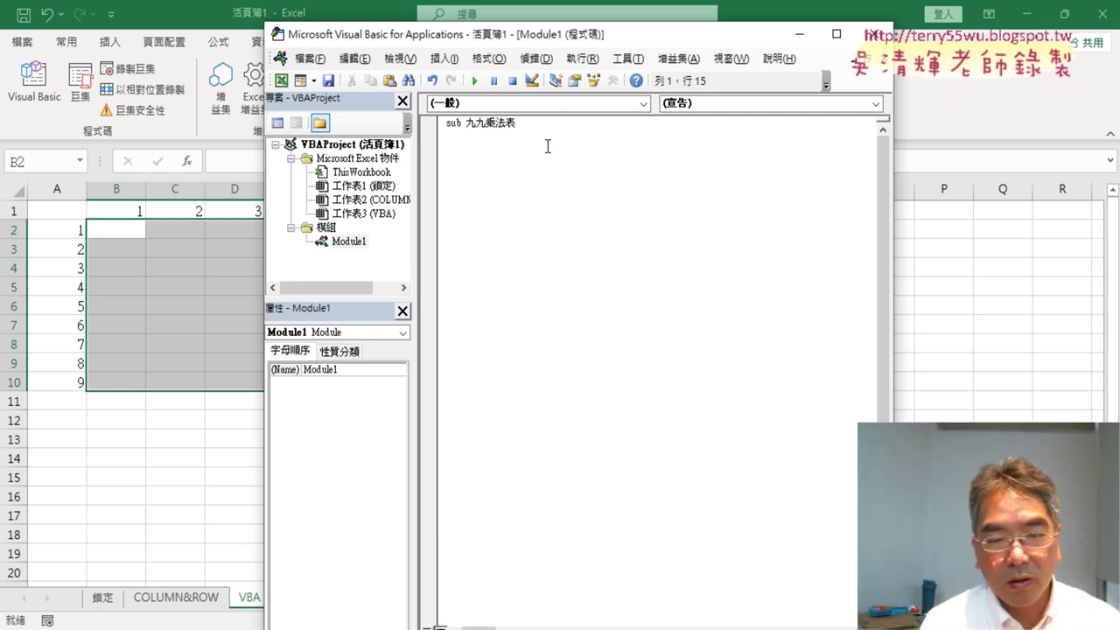
{"action": "key", "text": "Return"}
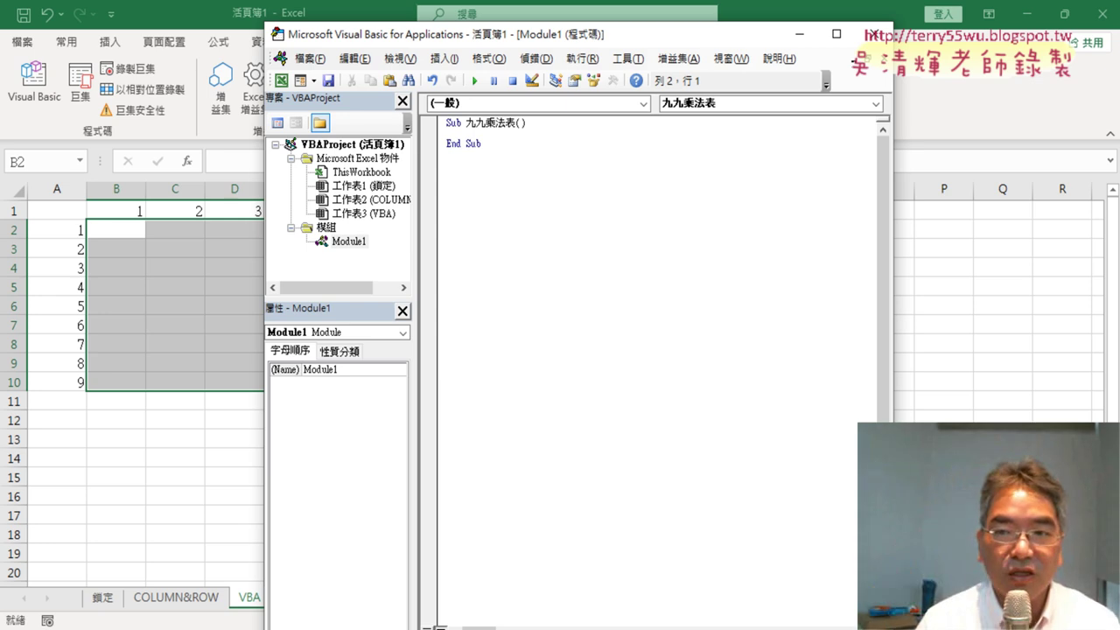
Enlarge the code font in Options > Editor Format's Size list, then shift the editor right
{"action": "left_click", "coordinate": [627, 59]}
{"action": "left_click", "coordinate": [650, 143]}
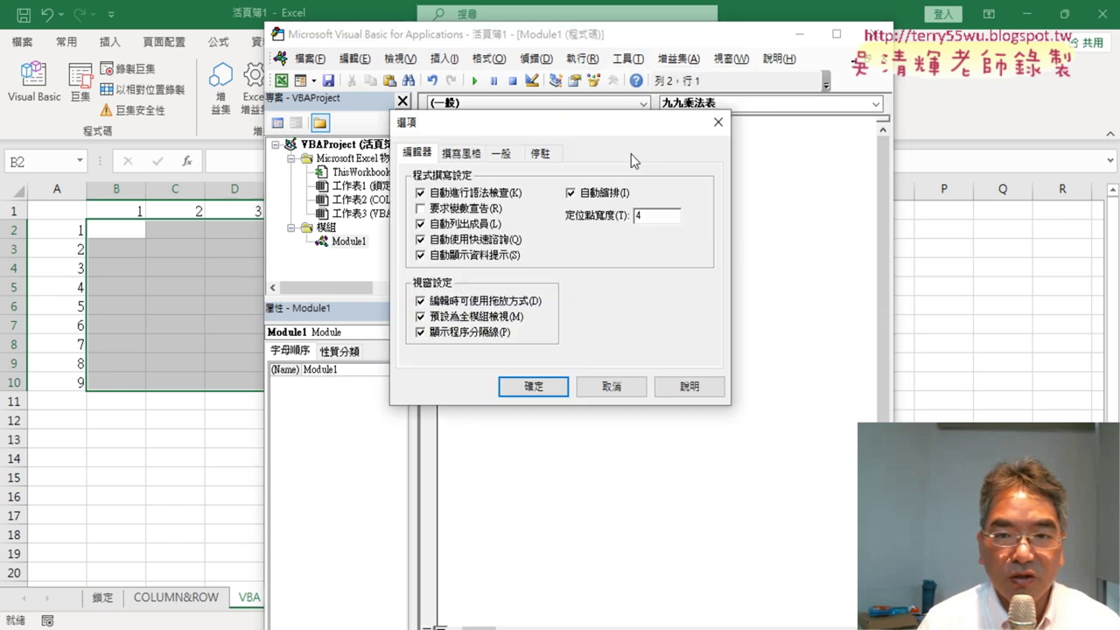
{"action": "left_click", "coordinate": [462, 153]}
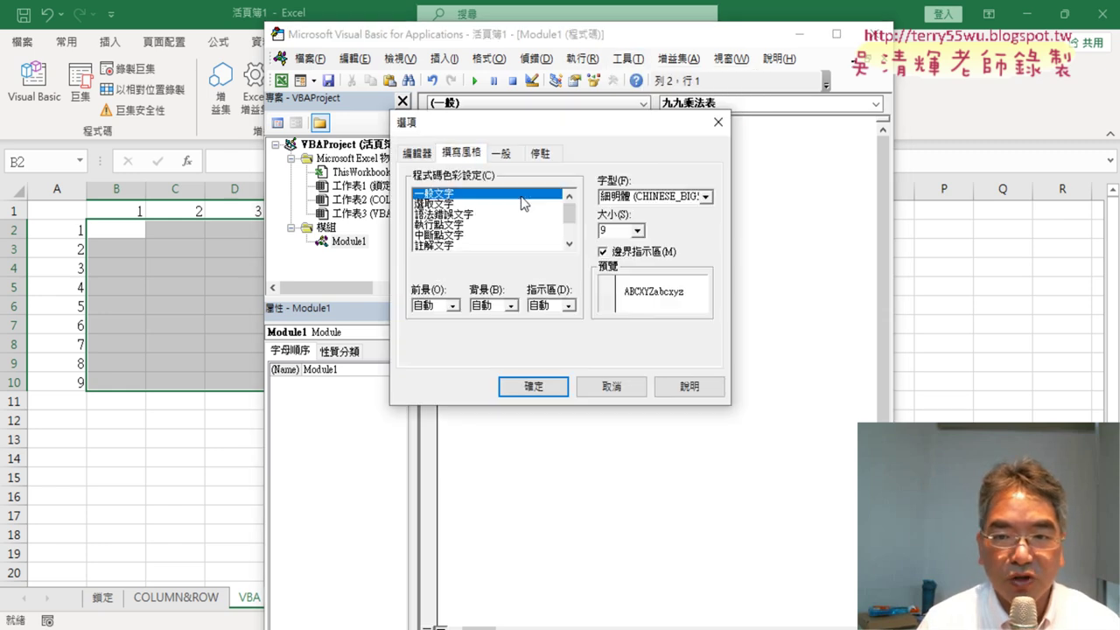
{"action": "left_click", "coordinate": [636, 230]}
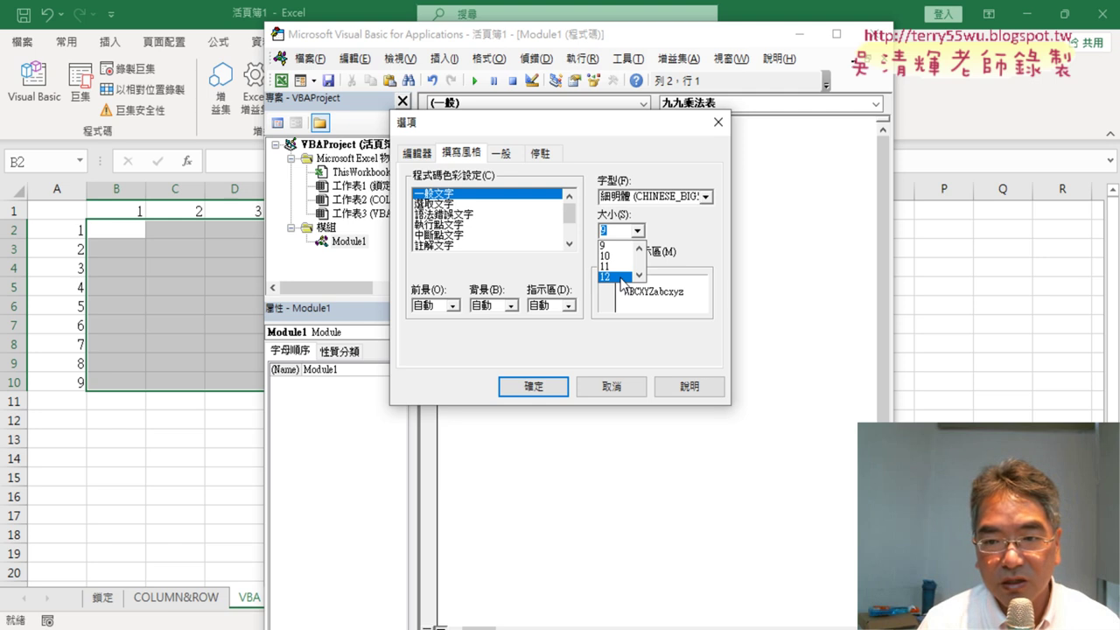
{"action": "left_click", "coordinate": [621, 278]}
{"action": "left_click", "coordinate": [637, 230]}
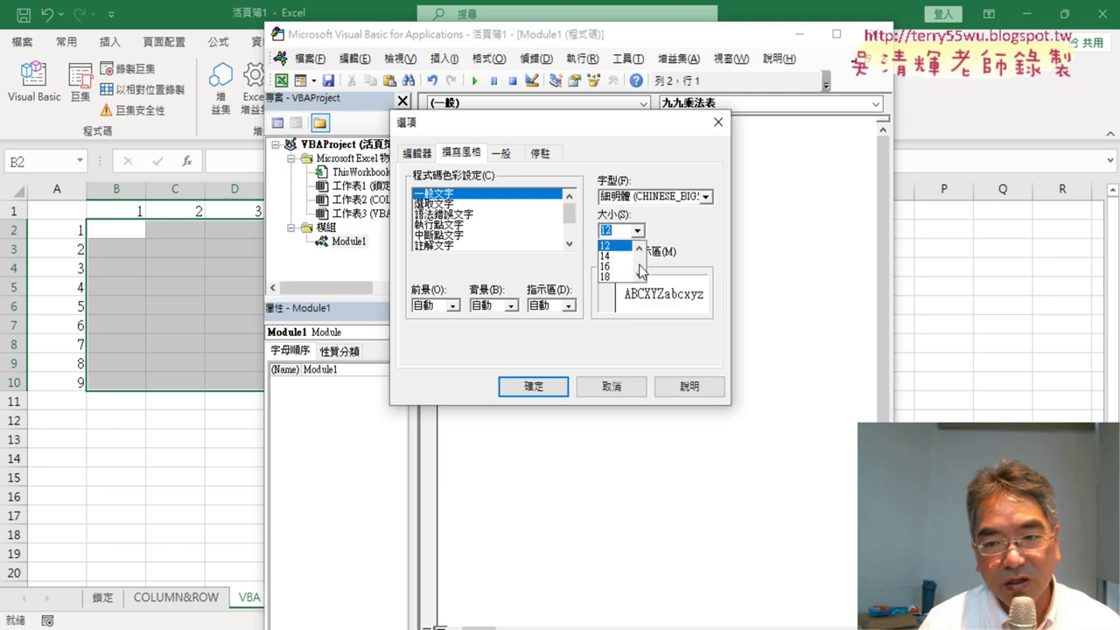
{"action": "left_click", "coordinate": [613, 273]}
{"action": "left_click", "coordinate": [533, 386]}
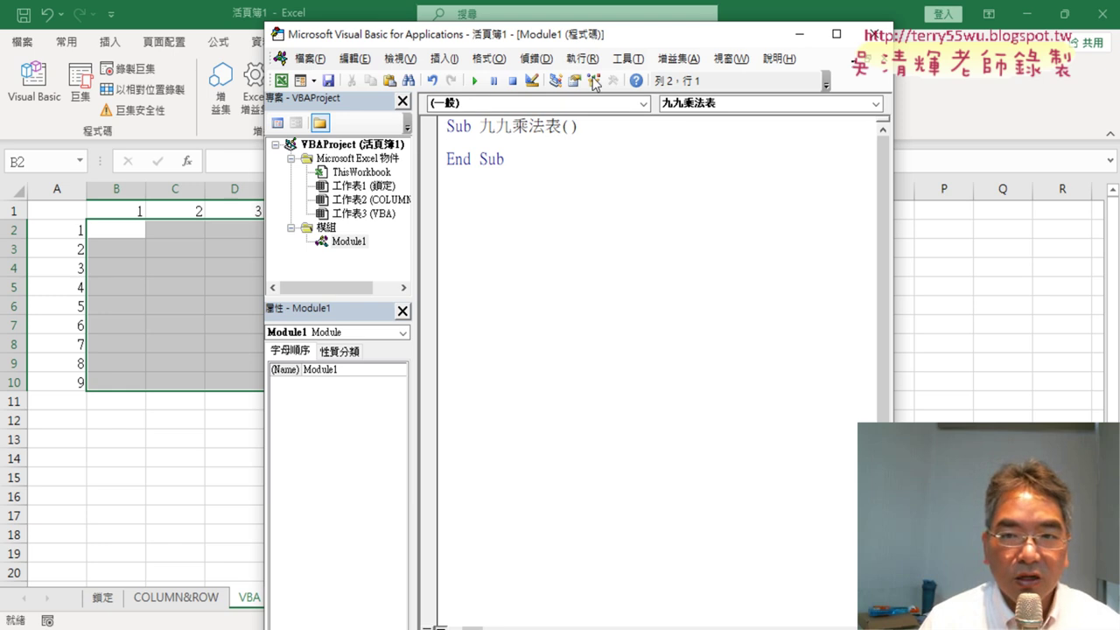
{"action": "left_click_drag", "start_coordinate": [596, 47], "coordinate": [738, 37]}
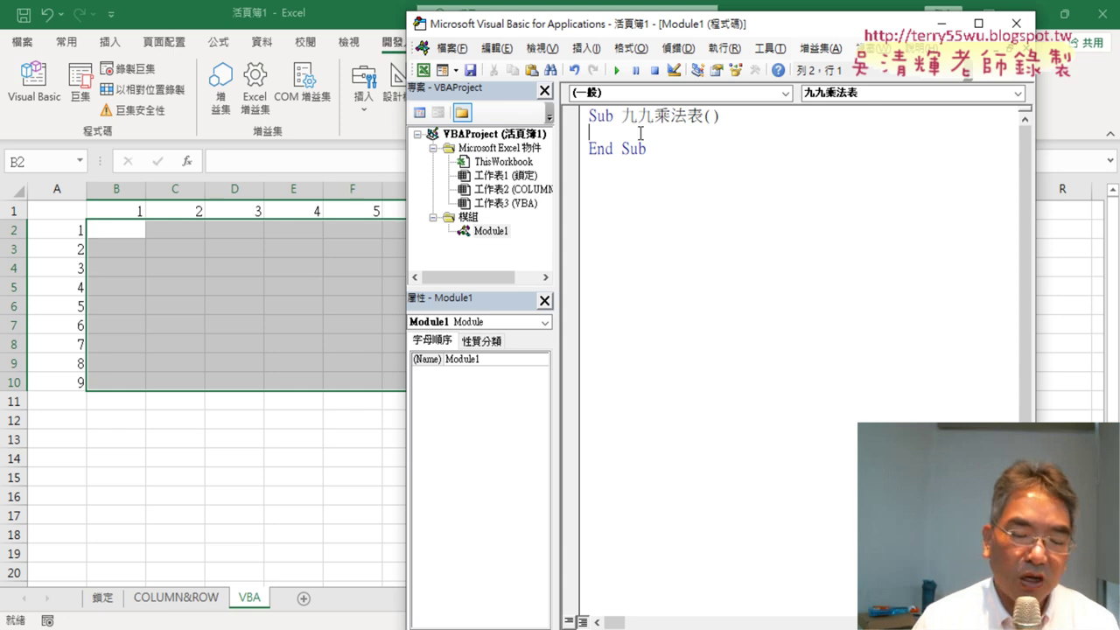
Indent the macro's empty line, mark B2:J2 on the sheet, and move the editor to reveal columns G–J
{"action": "key", "text": "Tab"}
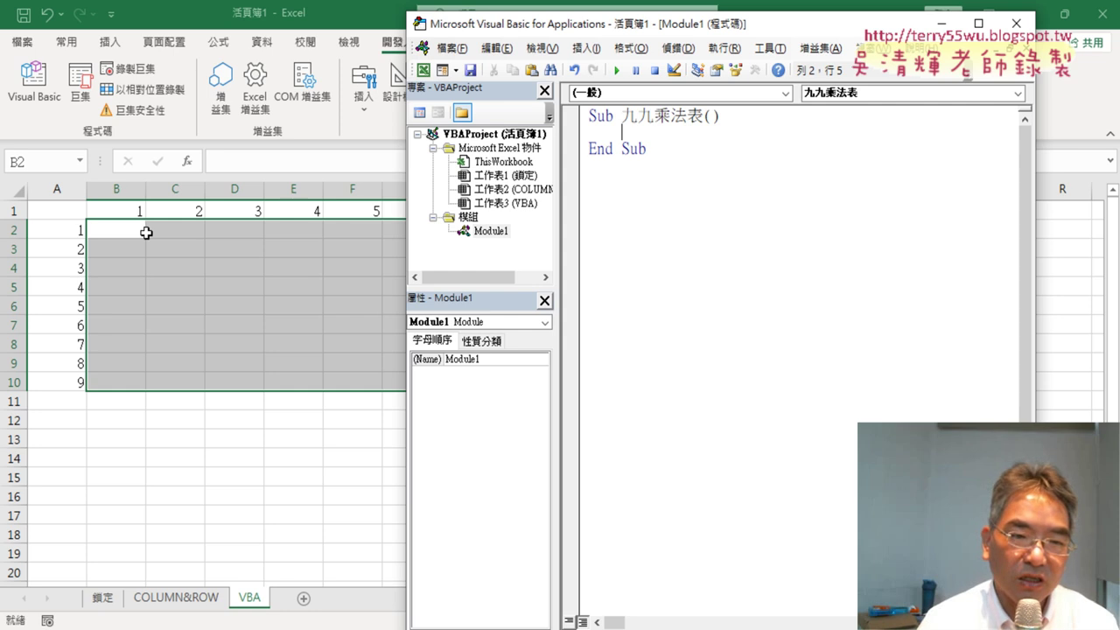
{"action": "left_click_drag", "start_coordinate": [114, 229], "coordinate": [592, 237]}
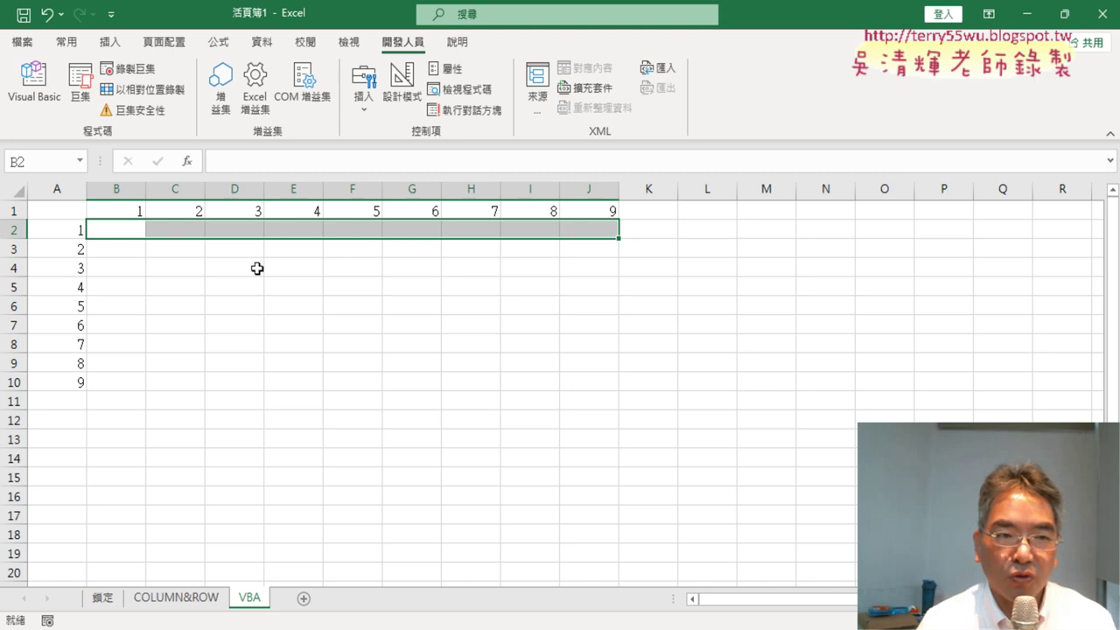
{"action": "left_click", "coordinate": [35, 87]}
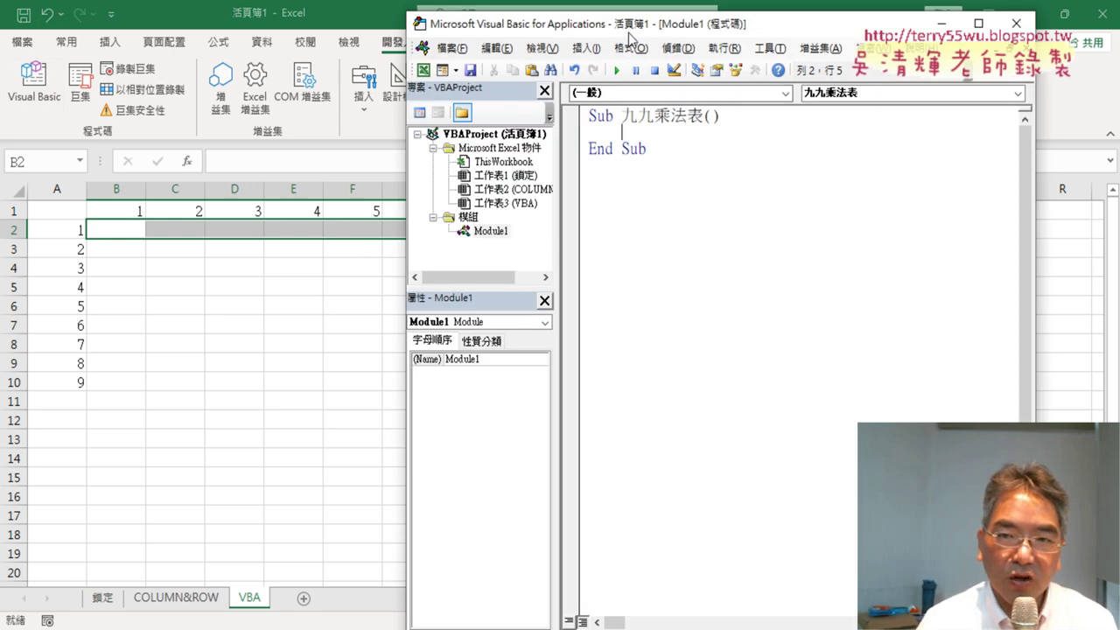
{"action": "left_click_drag", "start_coordinate": [631, 30], "coordinate": [274, 282]}
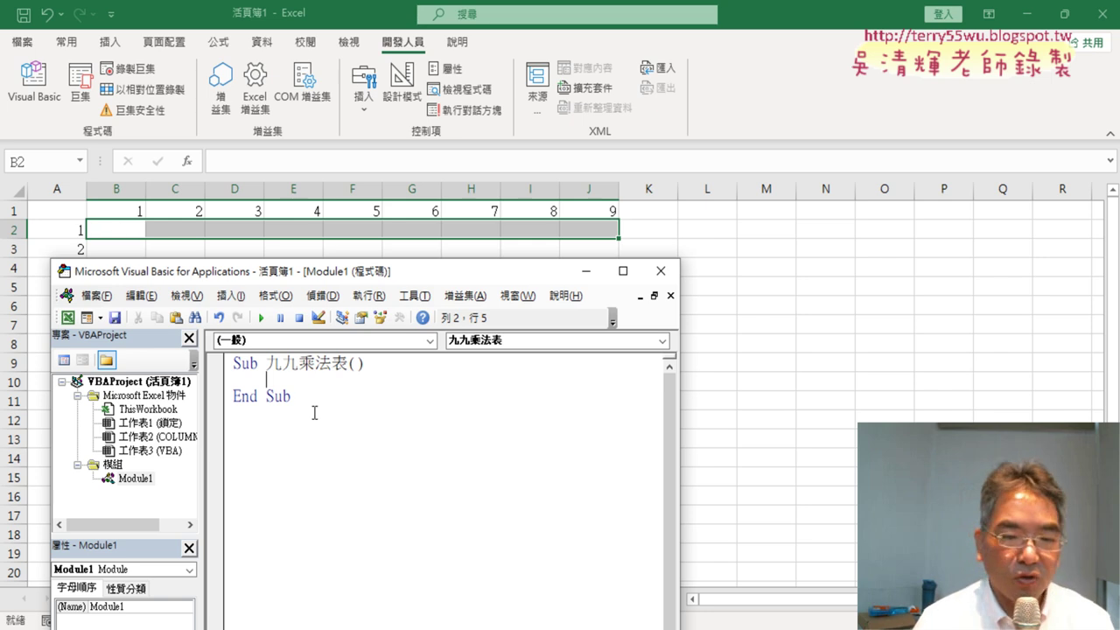
Write a For j = 1 To 9 … Next loop inside the macro, leaving an empty body line
{"action": "type", "text": "ㄐ"}
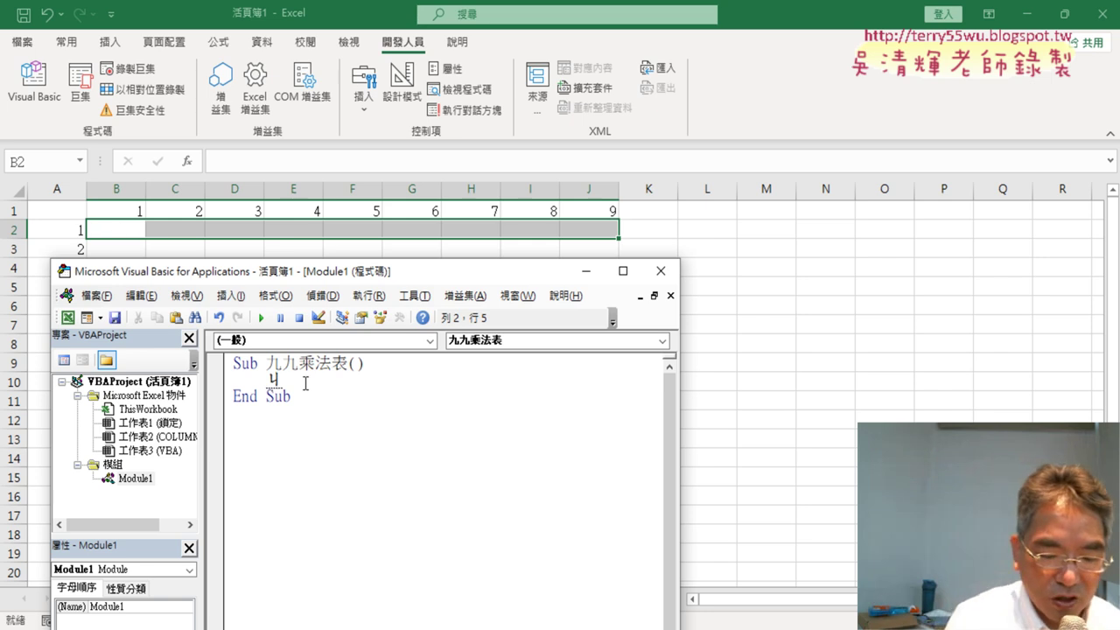
{"action": "type", "text": "ㄛ"}
{"action": "key", "text": "BackSpace"}
{"action": "key", "text": "BackSpace"}
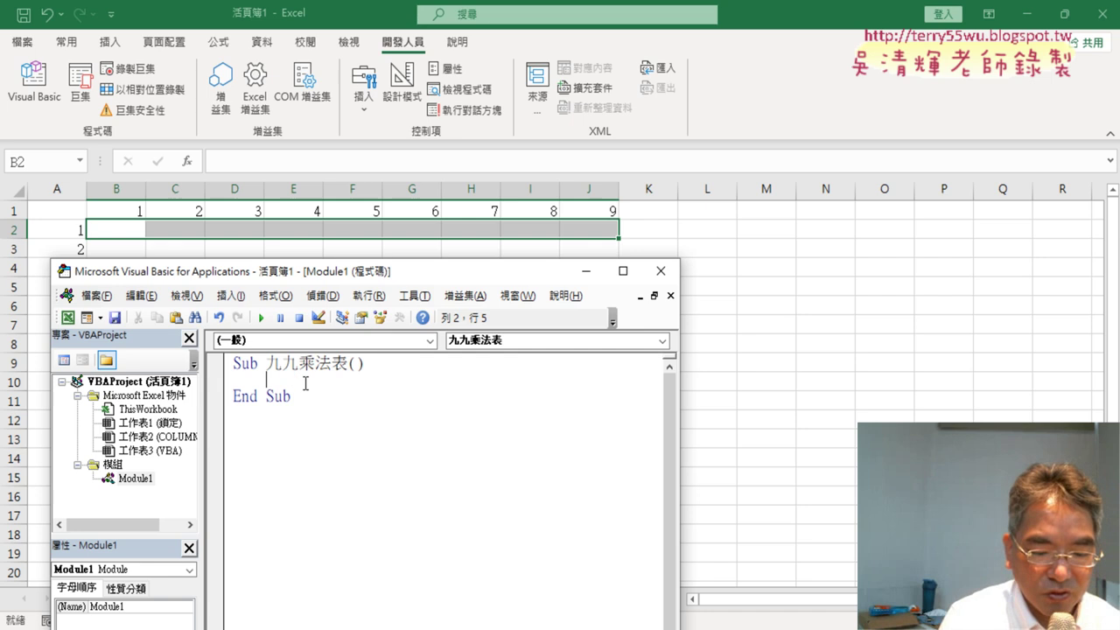
{"action": "type", "text": "for"}
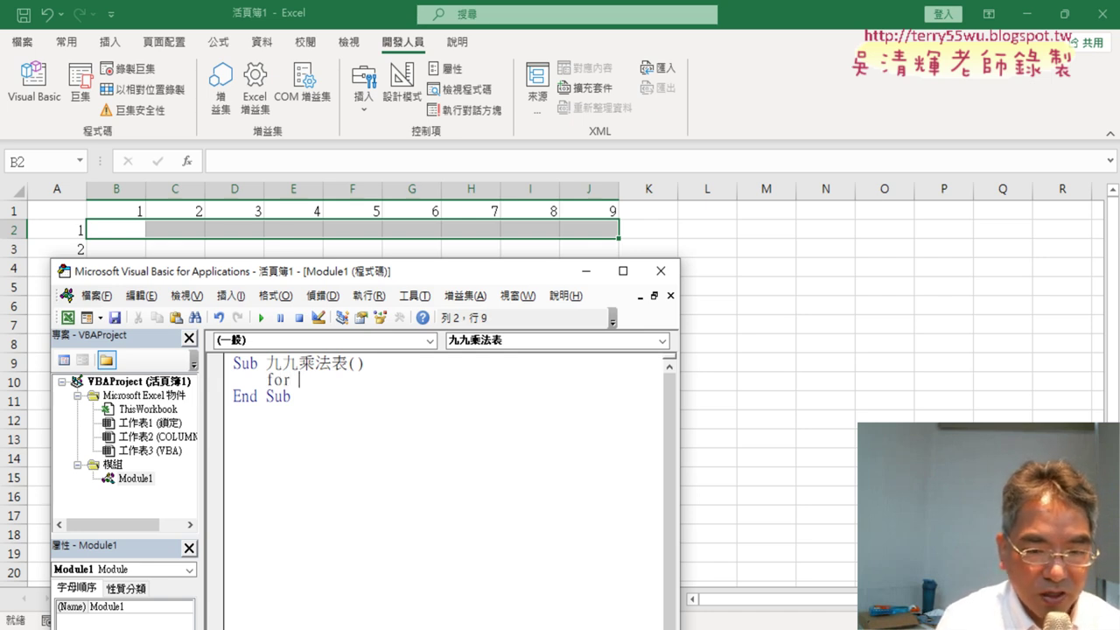
{"action": "type", "text": " j"}
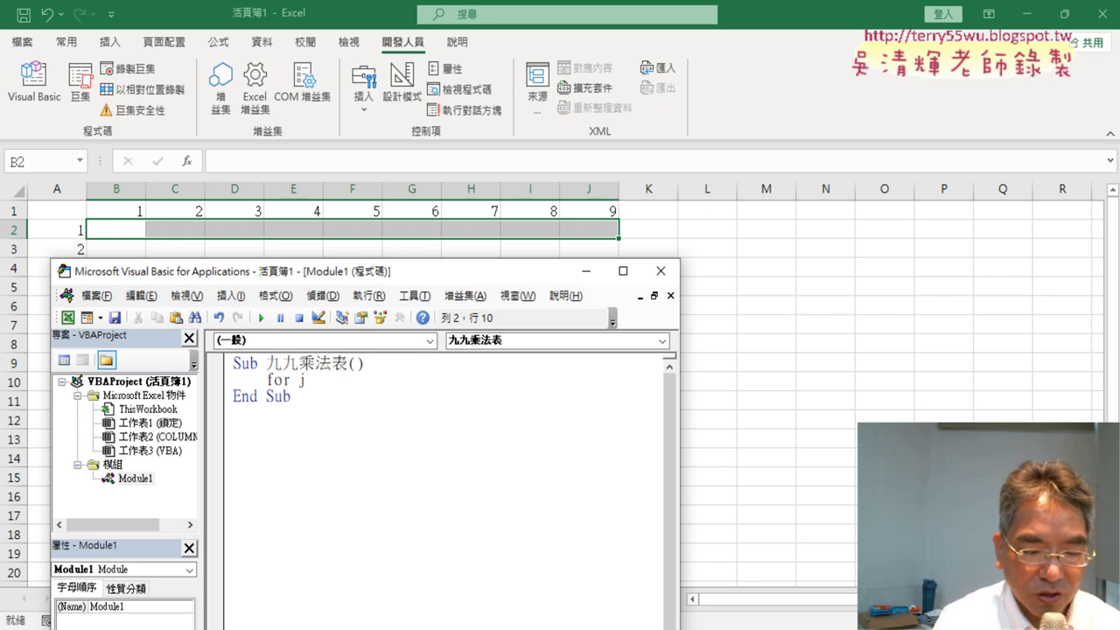
{"action": "type", "text": "="}
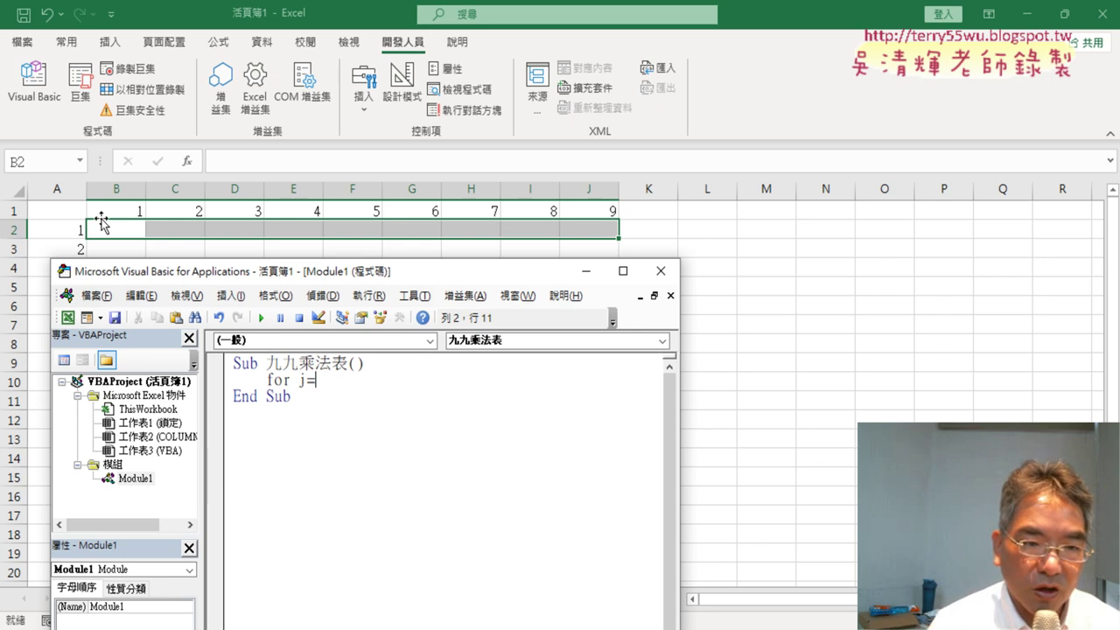
{"action": "type", "text": "1 "}
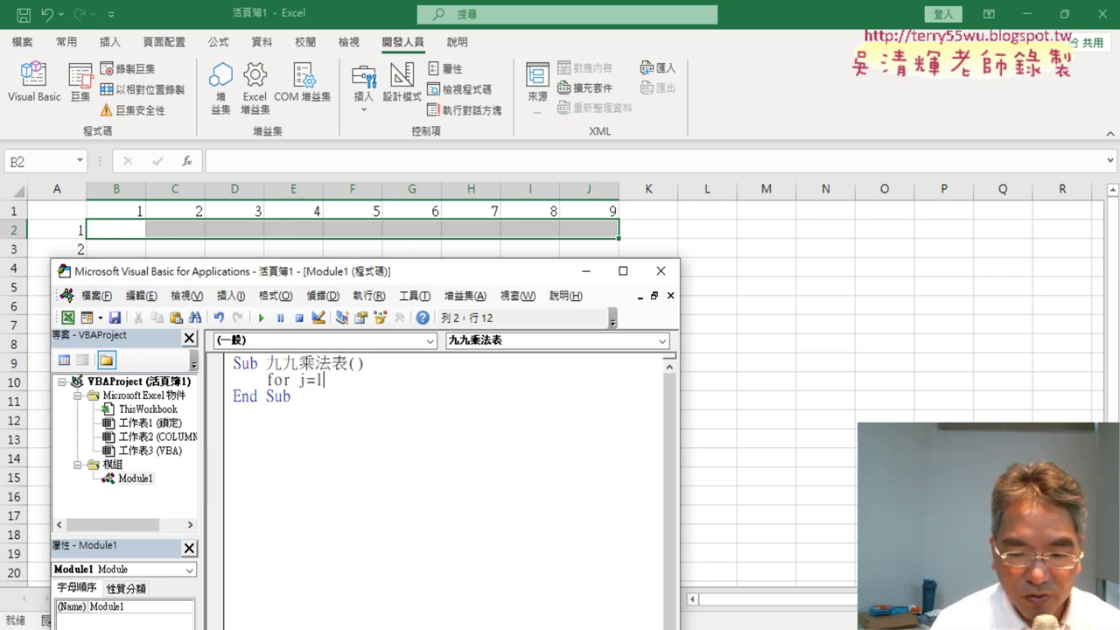
{"action": "type", "text": "t"}
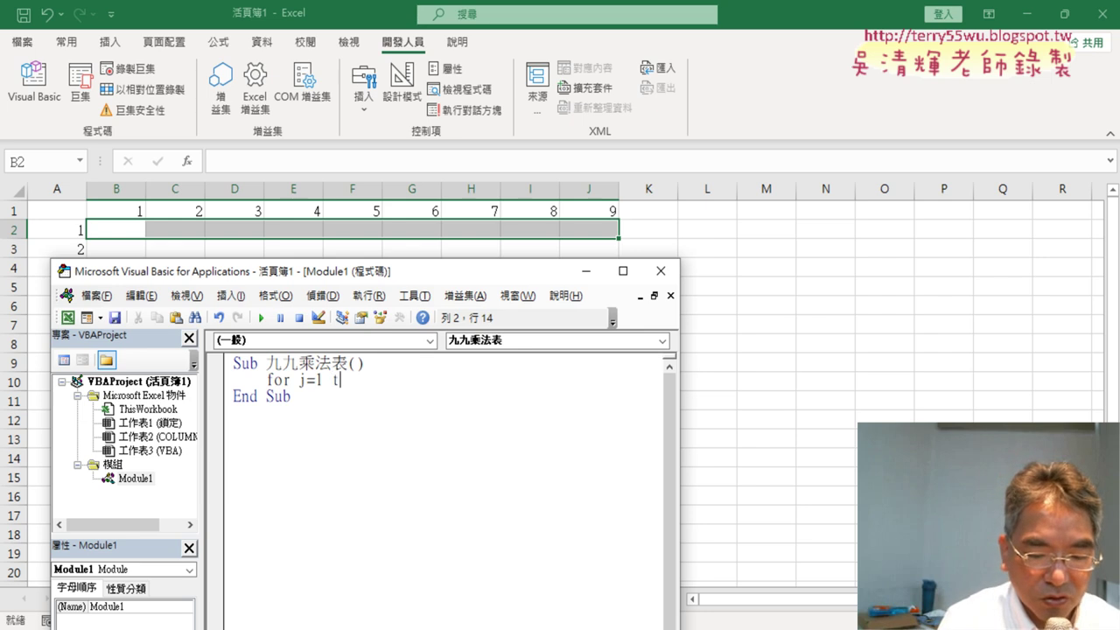
{"action": "type", "text": "o 9"}
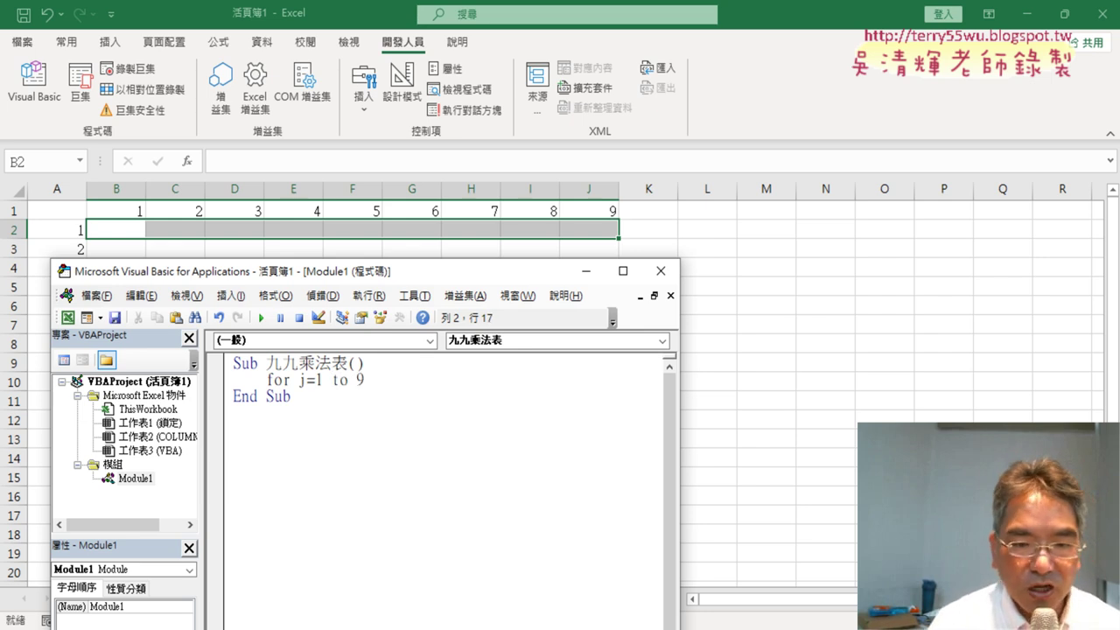
{"action": "key", "text": "Return"}
{"action": "key", "text": "Return"}
{"action": "type", "text": "nex"}
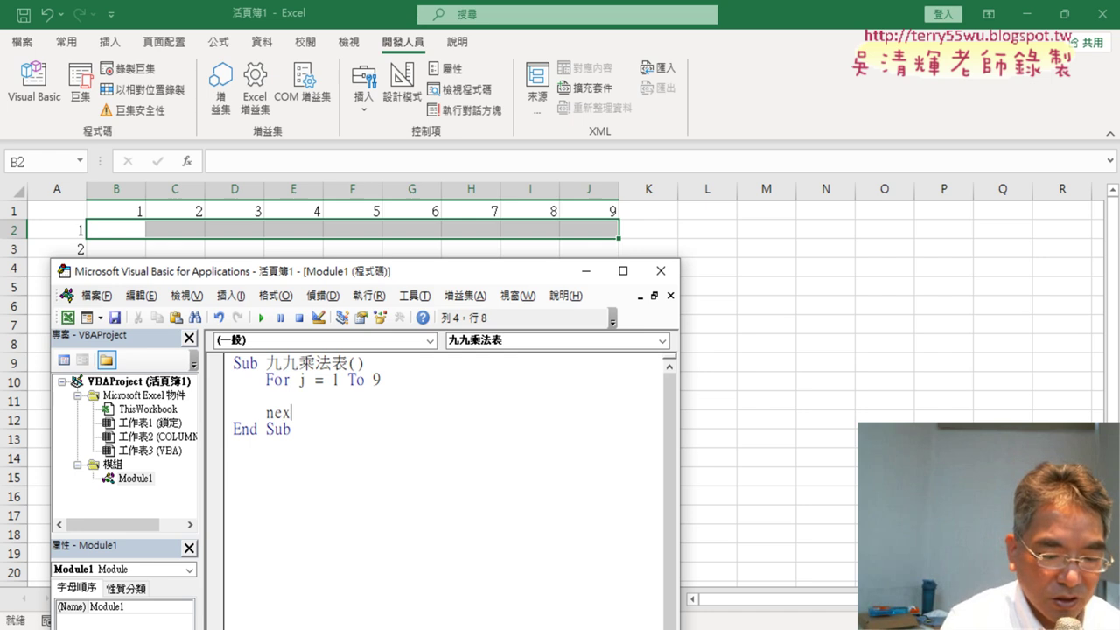
{"action": "type", "text": "t"}
{"action": "left_click", "coordinate": [266, 396]}
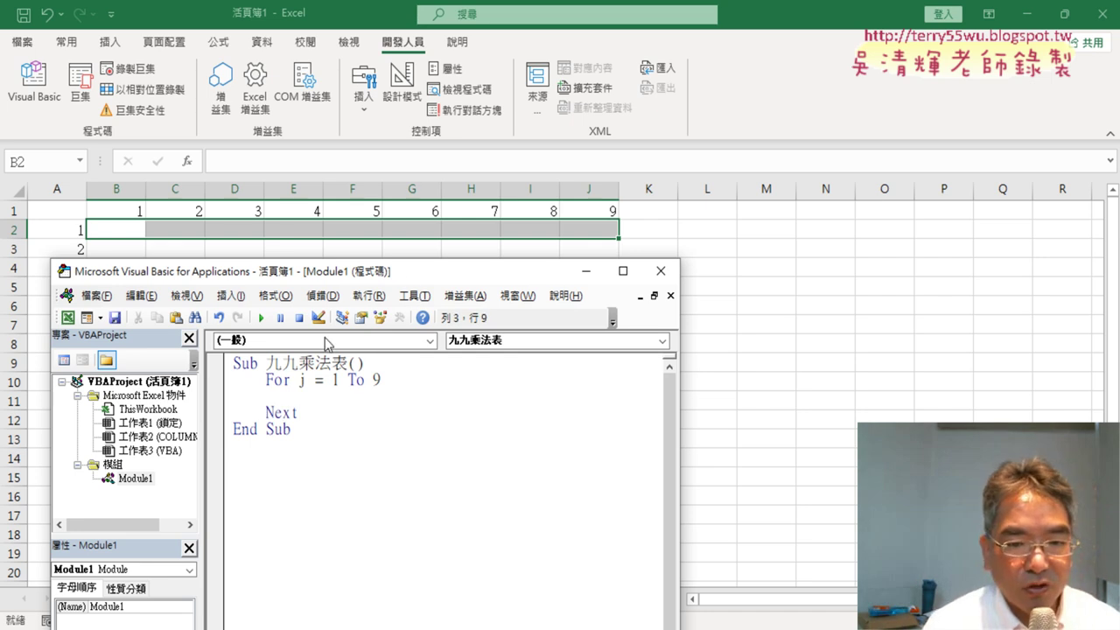
Highlight the loop variable j and the 1 To 9 range, then return to the empty body line
{"action": "double_click", "coordinate": [301, 380]}
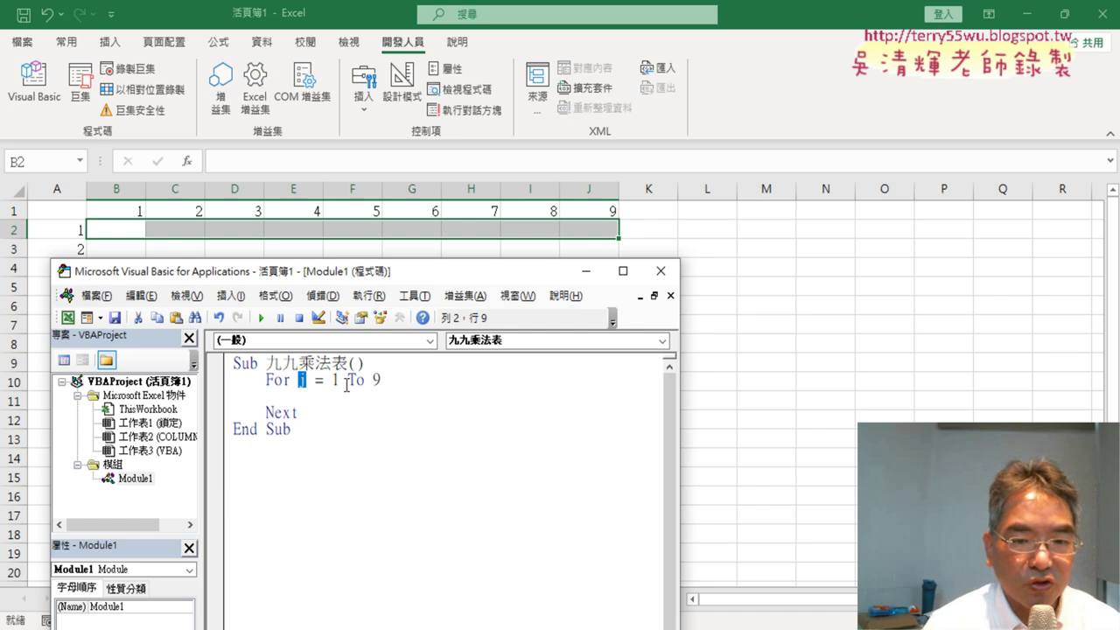
{"action": "type", "text": "j"}
{"action": "left_click_drag", "start_coordinate": [332, 379], "coordinate": [384, 378]}
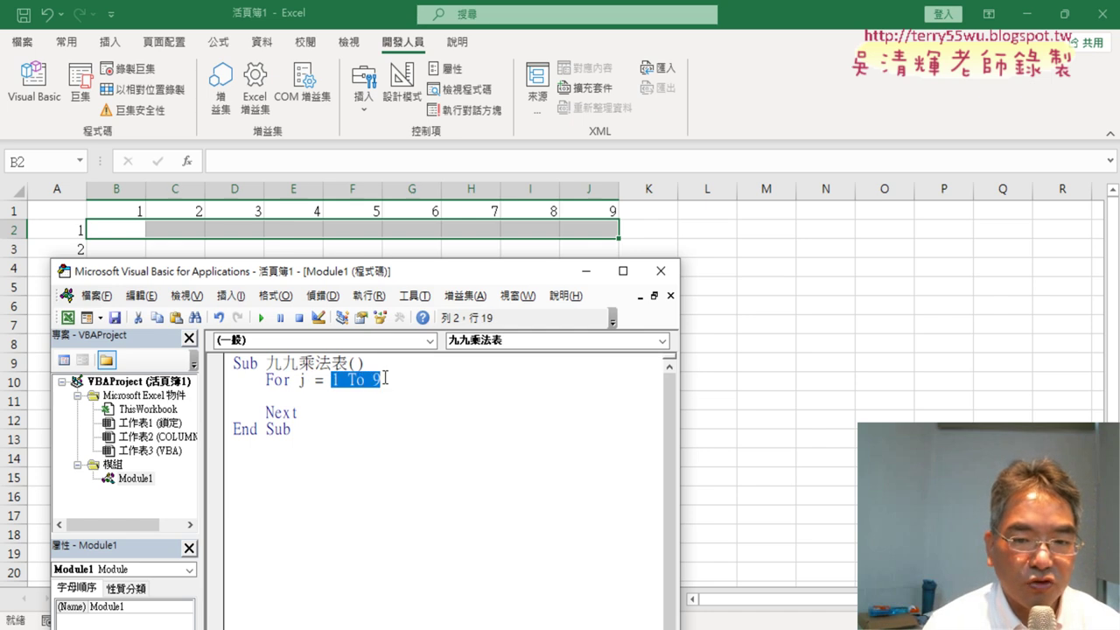
{"action": "left_click", "coordinate": [348, 398]}
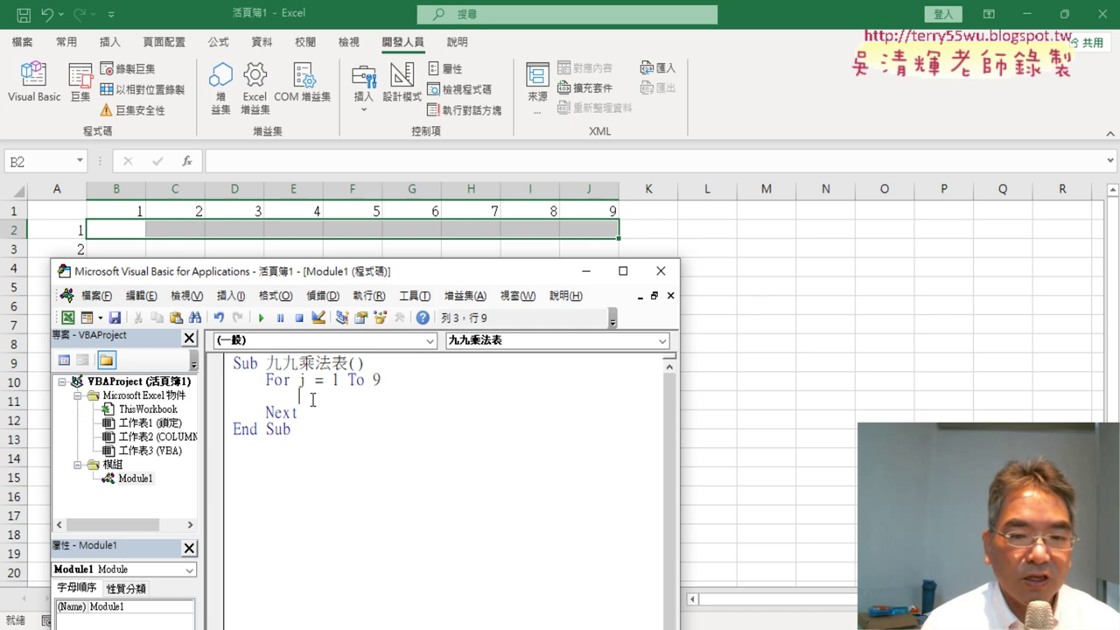
Enter the loop body Cells(2, j + 1) = "1X" & j & "=" & 1 * j and confirm the line
{"action": "type", "text": "ce"}
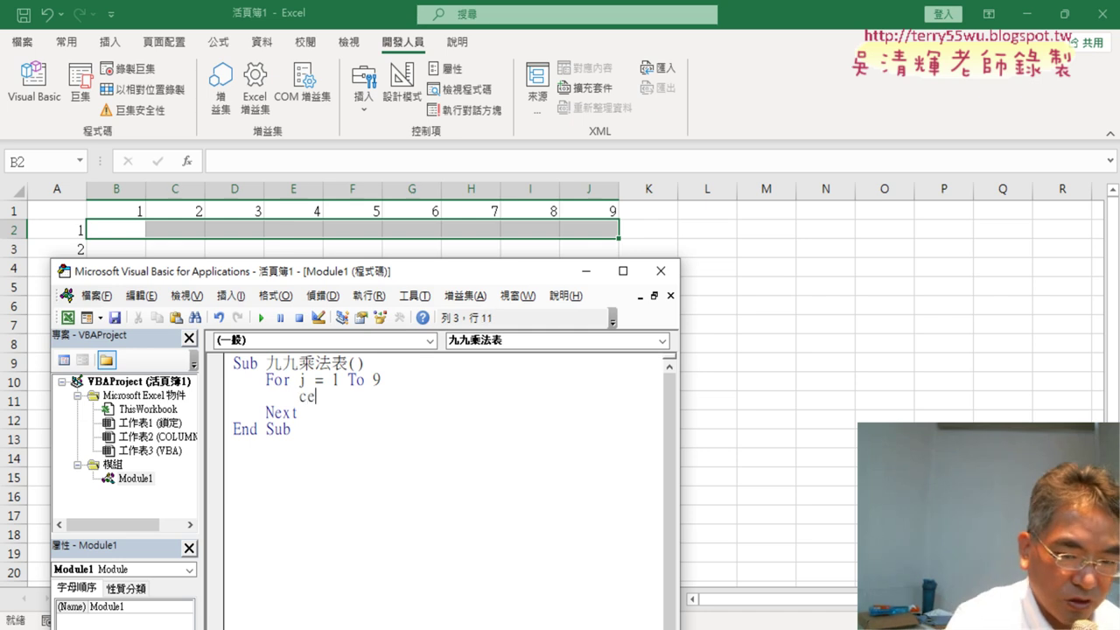
{"action": "type", "text": "ll"}
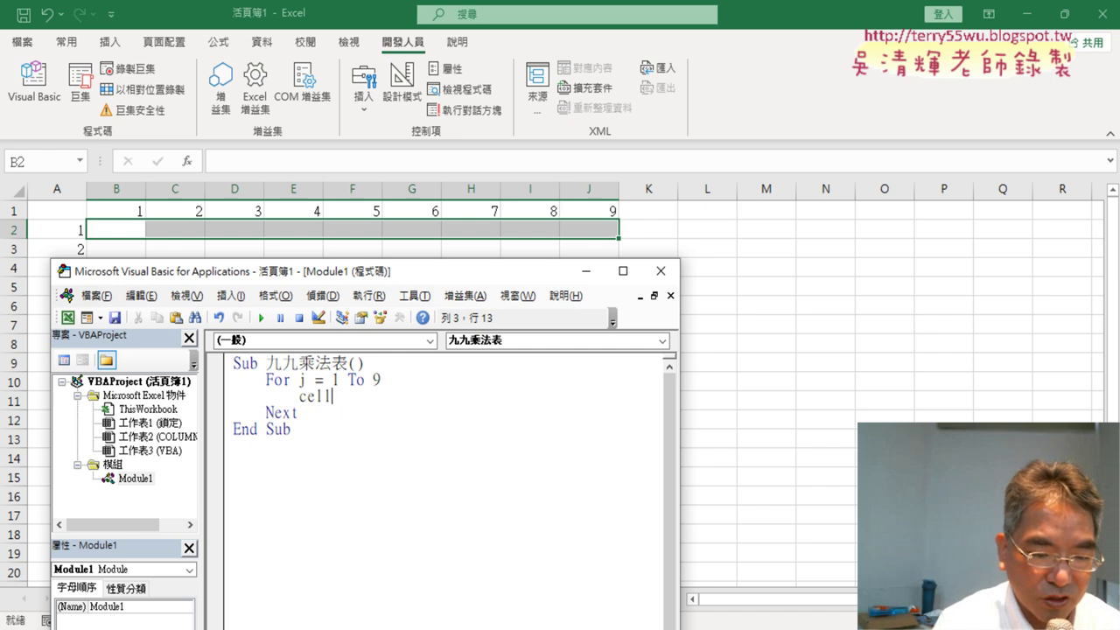
{"action": "type", "text": "s"}
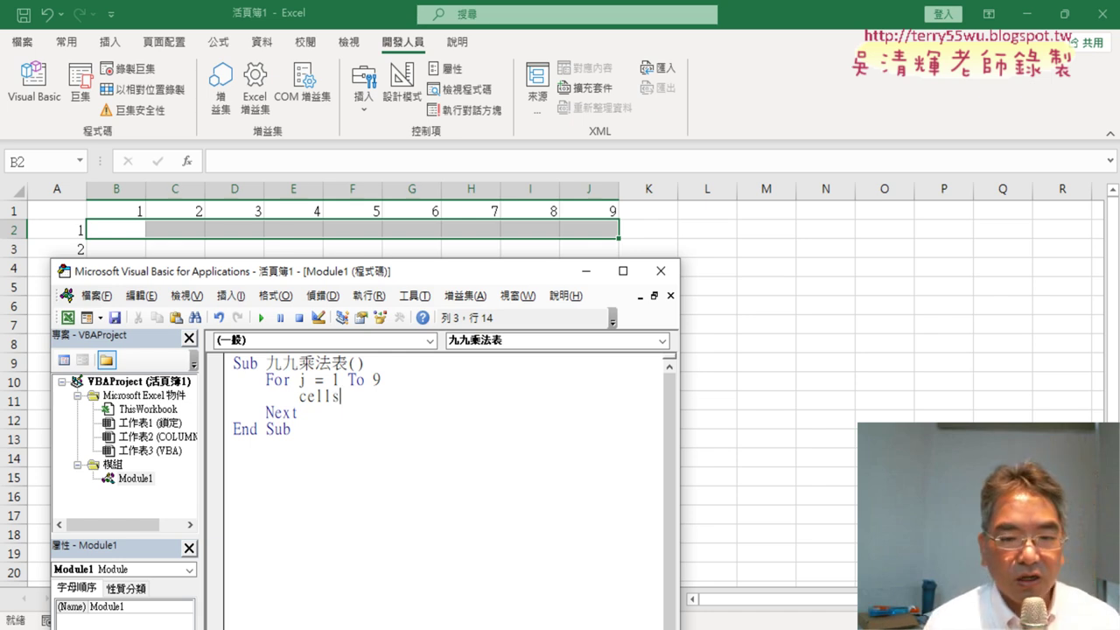
{"action": "type", "text": "("}
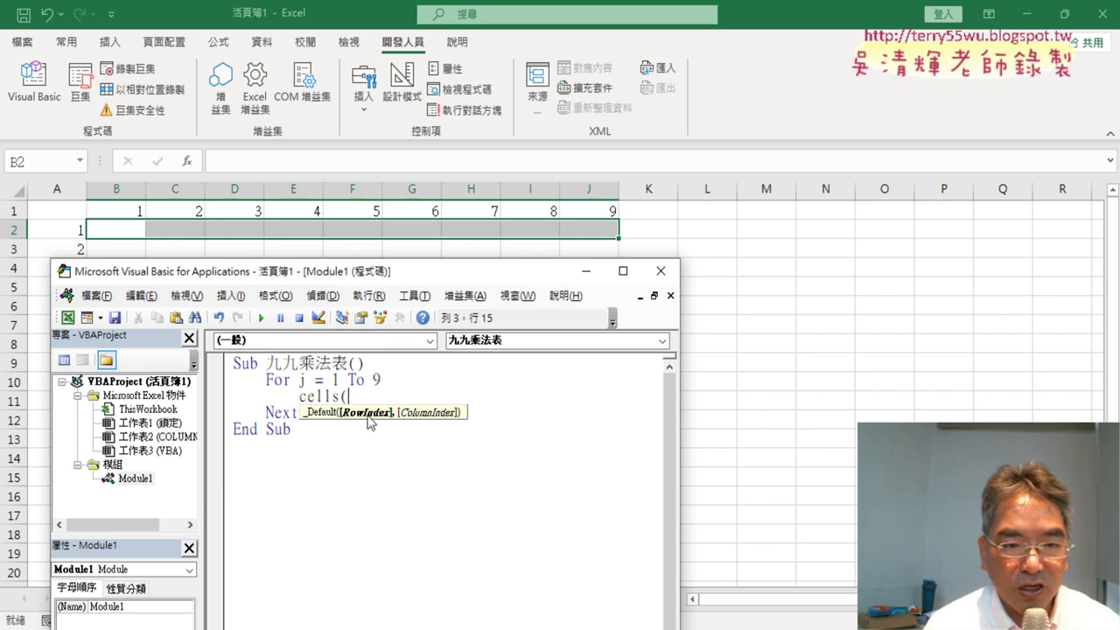
{"action": "type", "text": "2"}
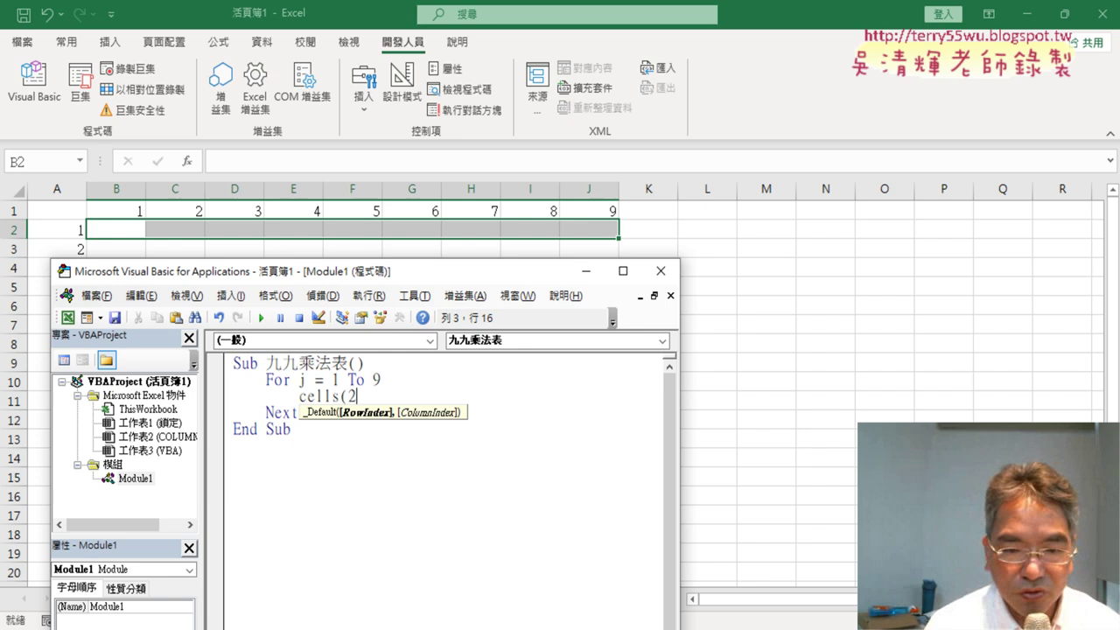
{"action": "type", "text": ","}
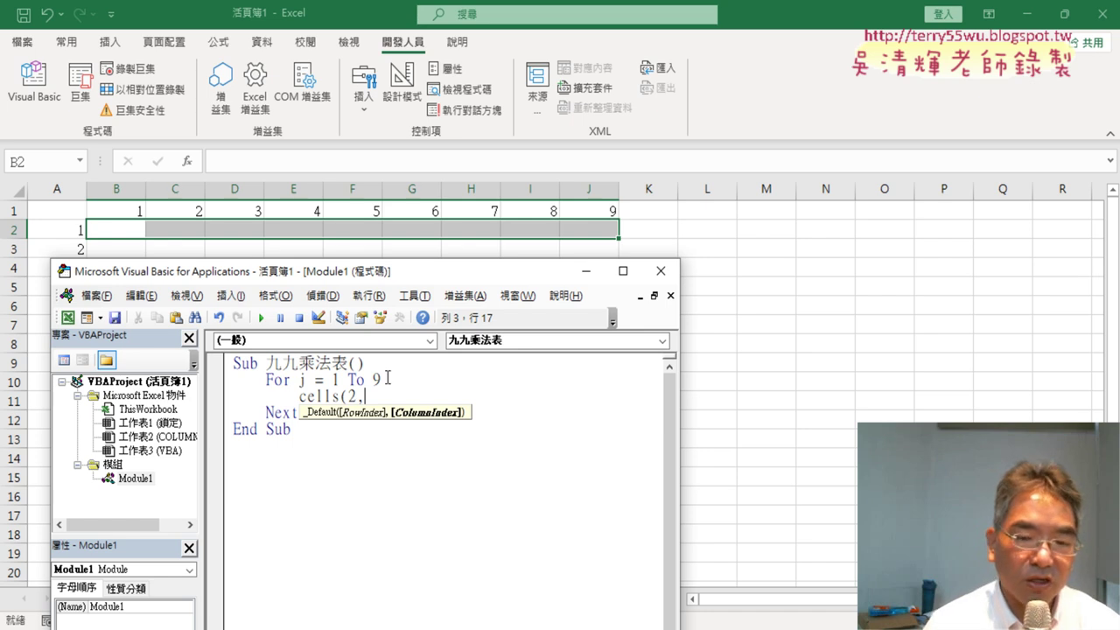
{"action": "type", "text": "j"}
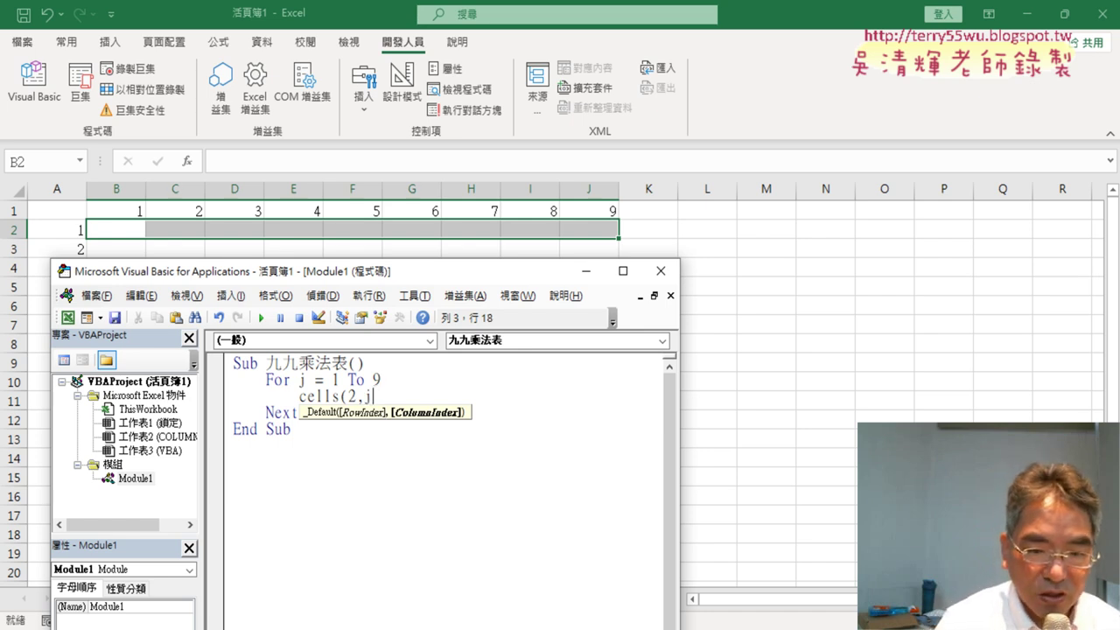
{"action": "type", "text": "+1"}
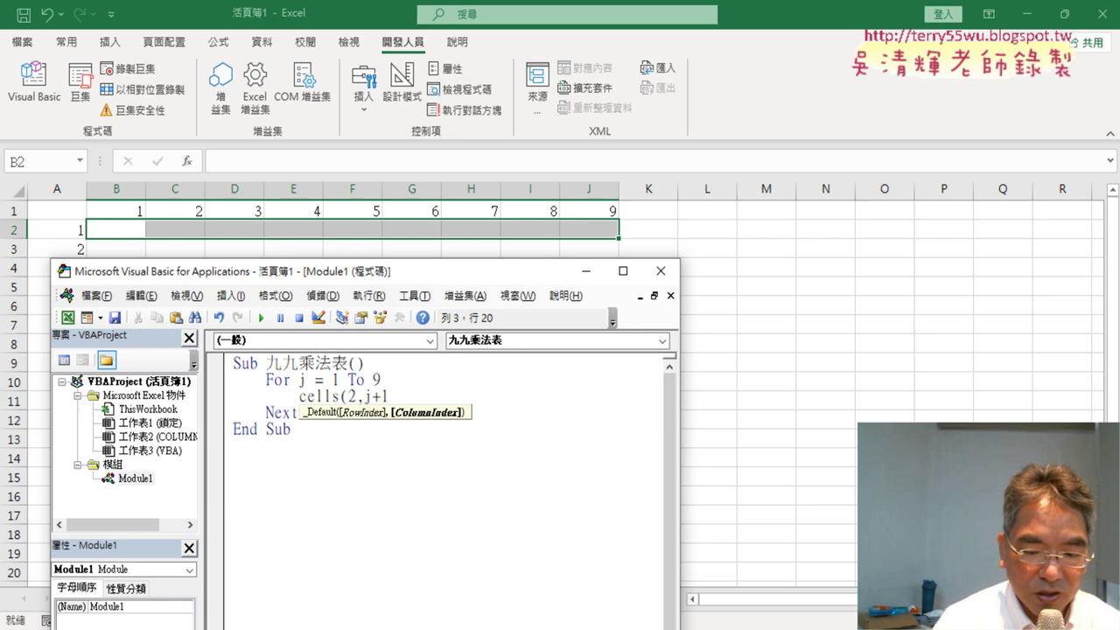
{"action": "type", "text": ")"}
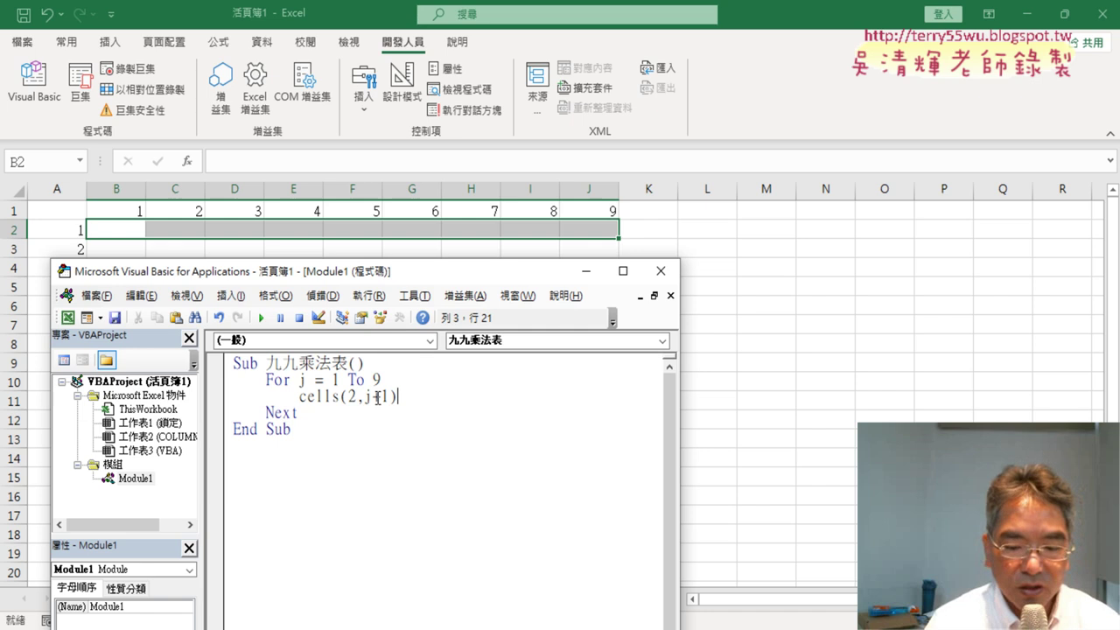
{"action": "type", "text": "="}
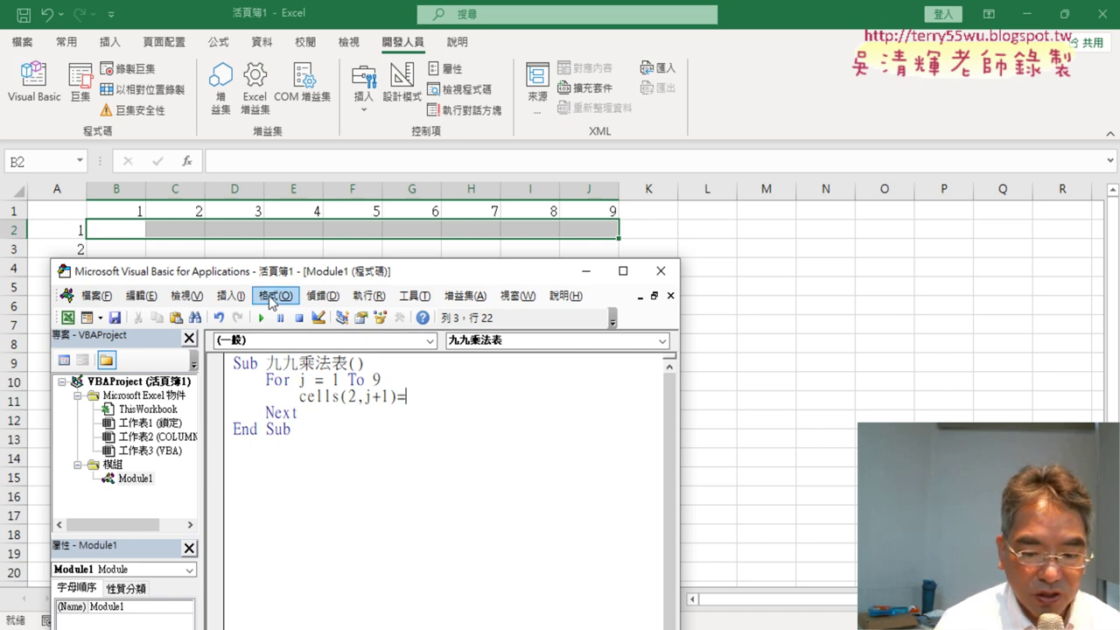
{"action": "type", "text": "\"1"}
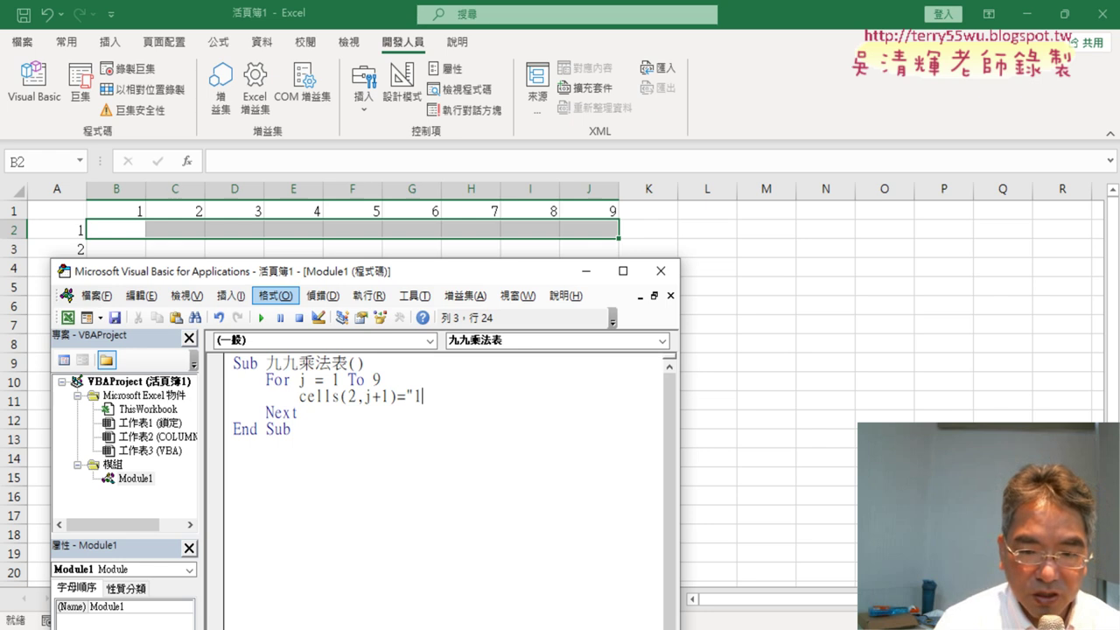
{"action": "type", "text": "X"}
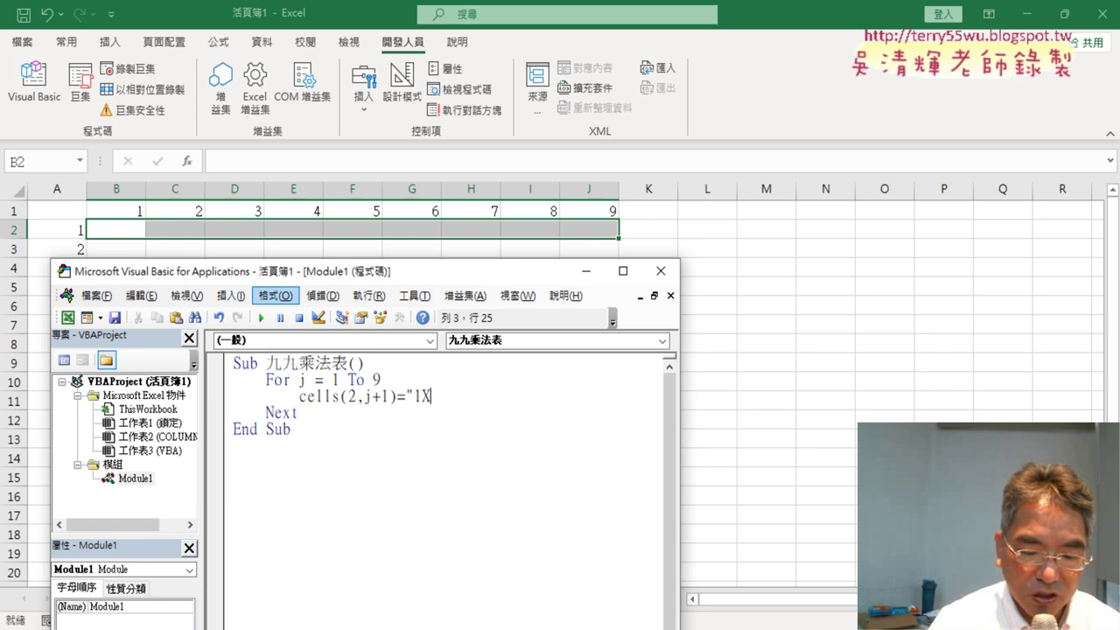
{"action": "type", "text": "\" "}
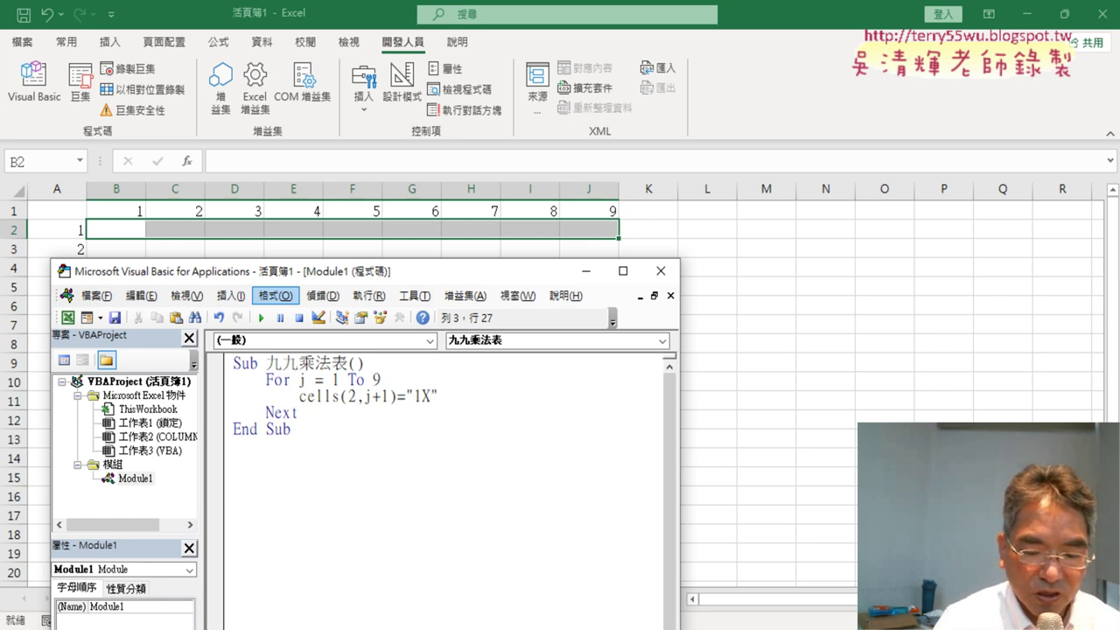
{"action": "type", "text": "& j"}
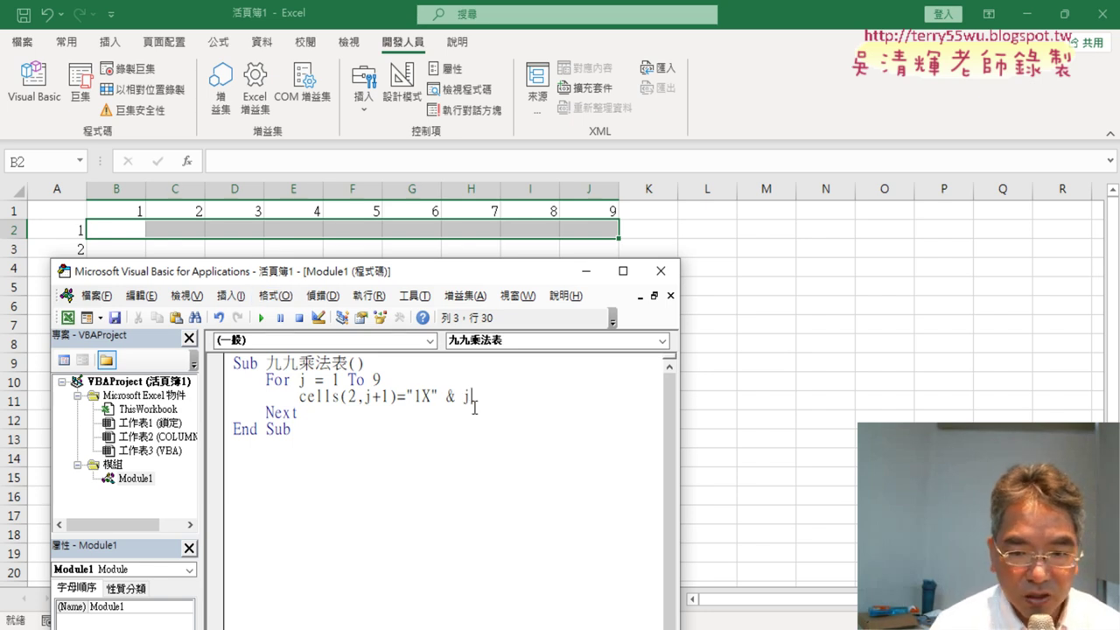
{"action": "type", "text": "& "}
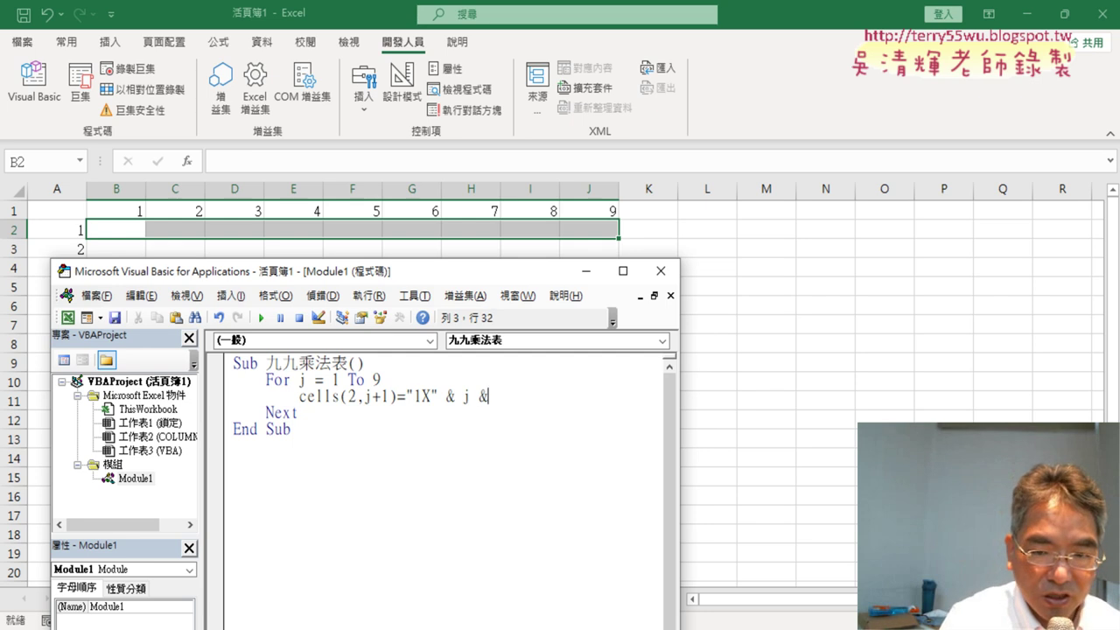
{"action": "type", "text": "\"="}
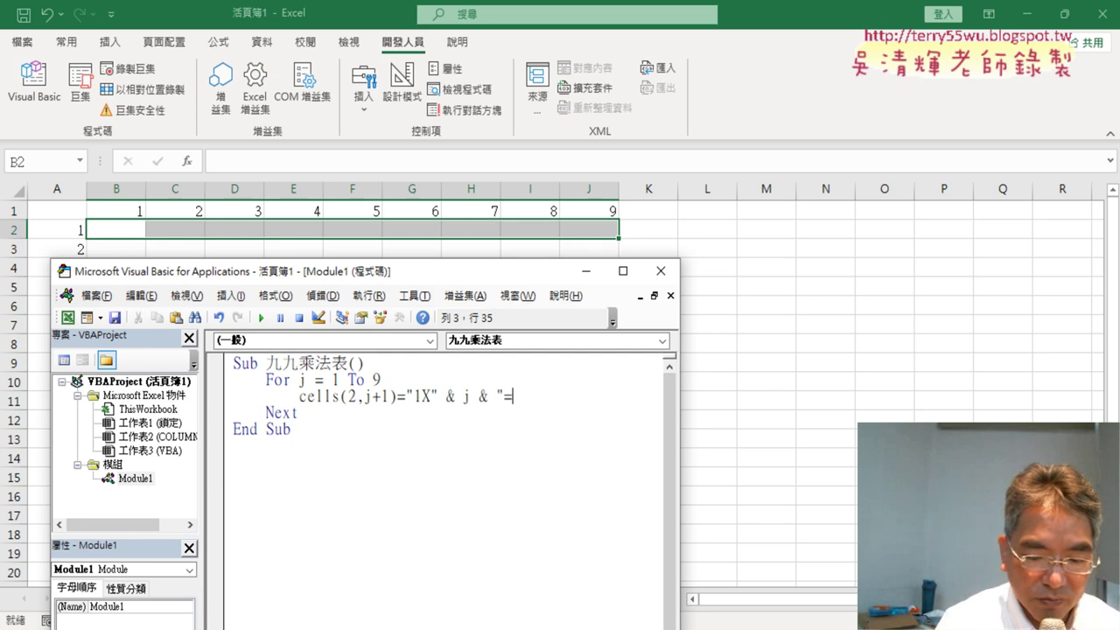
{"action": "type", "text": "\" "}
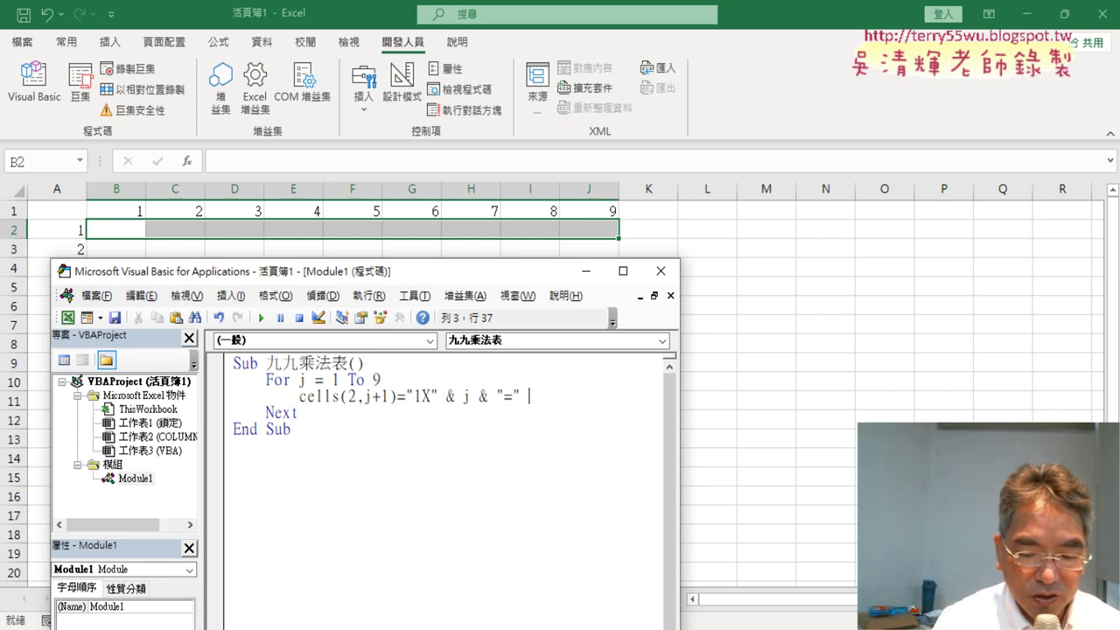
{"action": "type", "text": "& 1*"}
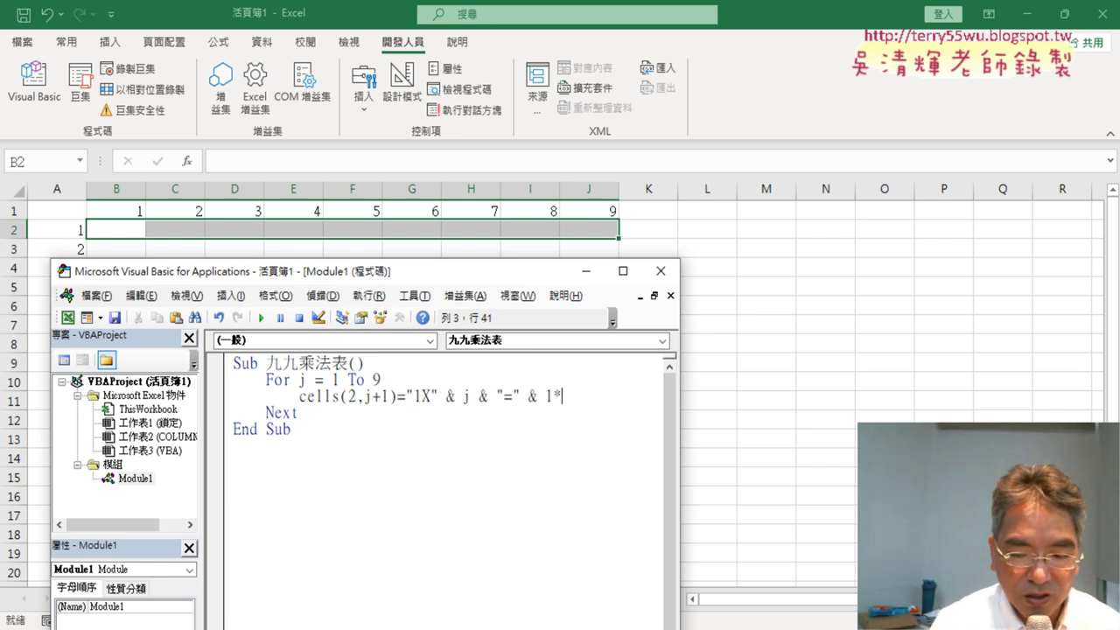
{"action": "type", "text": "j"}
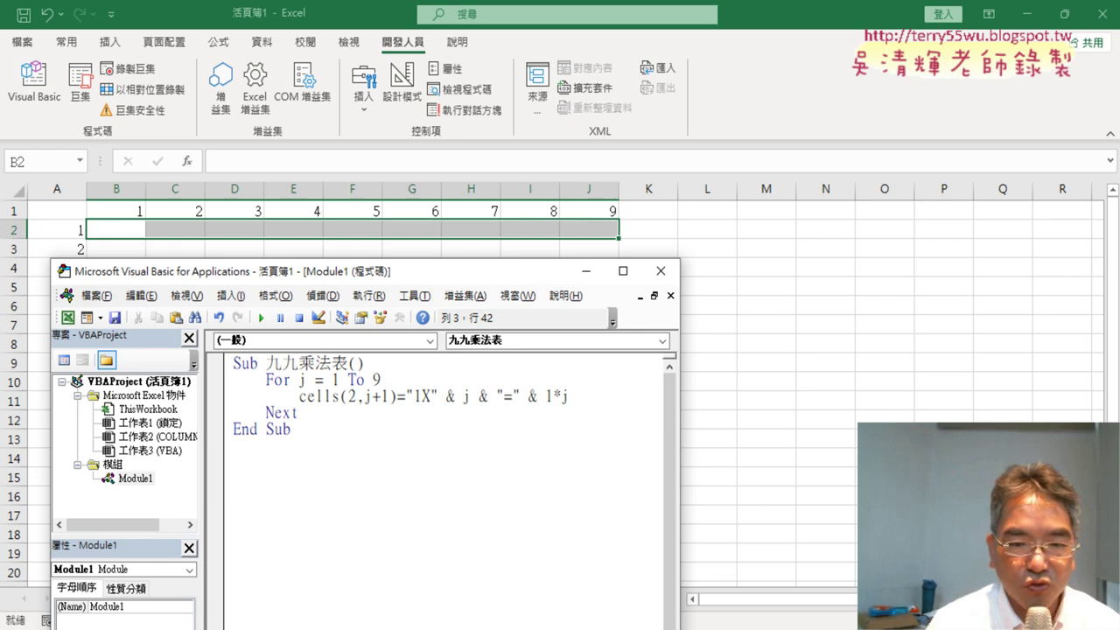
{"action": "left_click", "coordinate": [490, 457]}
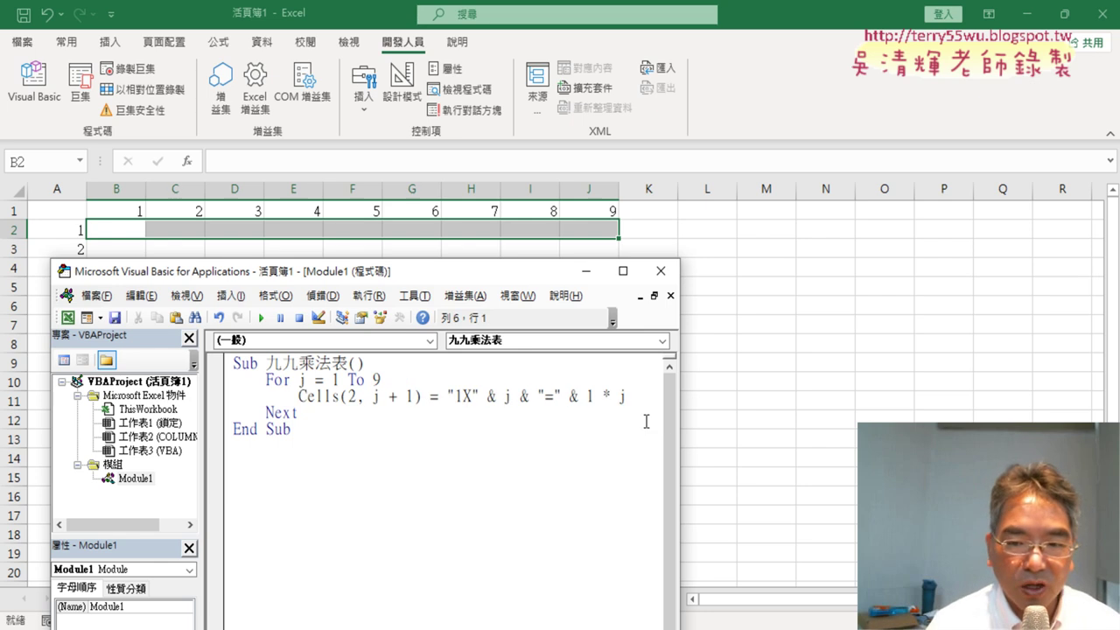
Widen the VBA editor, then highlight the Cells(2, j + 1) target, the text expression and the equals sign
{"action": "left_click_drag", "start_coordinate": [679, 424], "coordinate": [836, 419]}
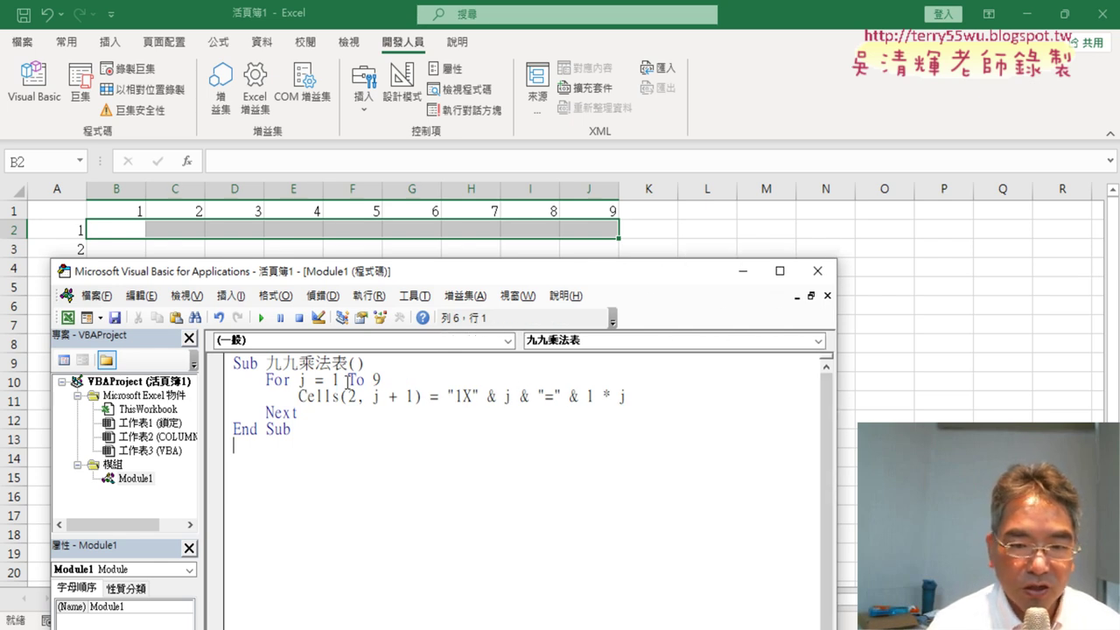
{"action": "left_click_drag", "start_coordinate": [300, 396], "coordinate": [426, 397]}
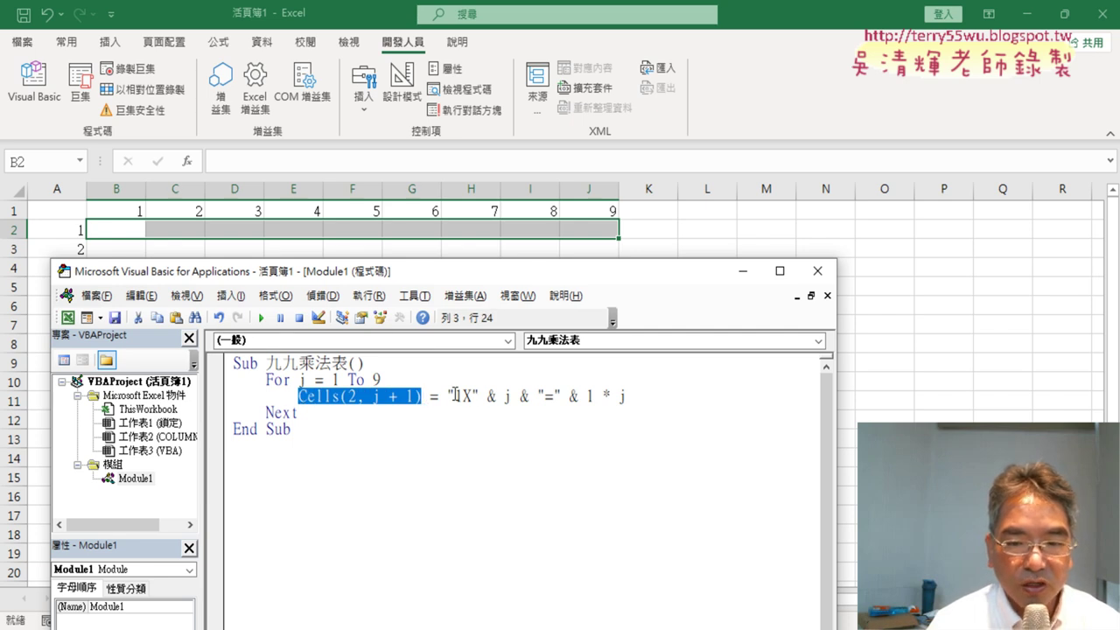
{"action": "left_click_drag", "start_coordinate": [445, 397], "coordinate": [623, 398]}
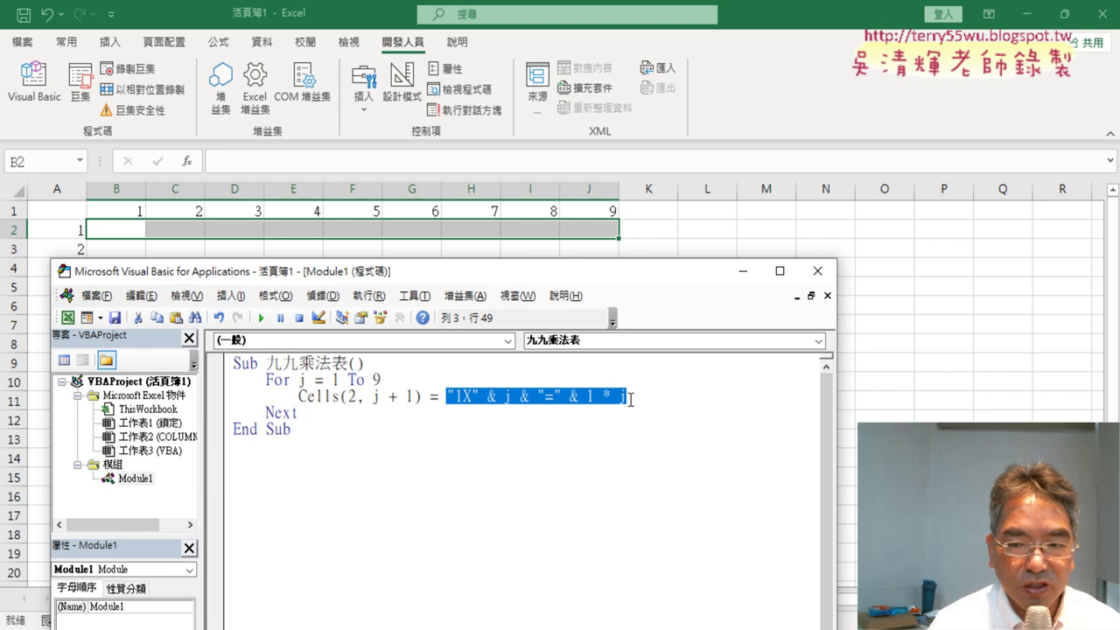
{"action": "double_click", "coordinate": [435, 396]}
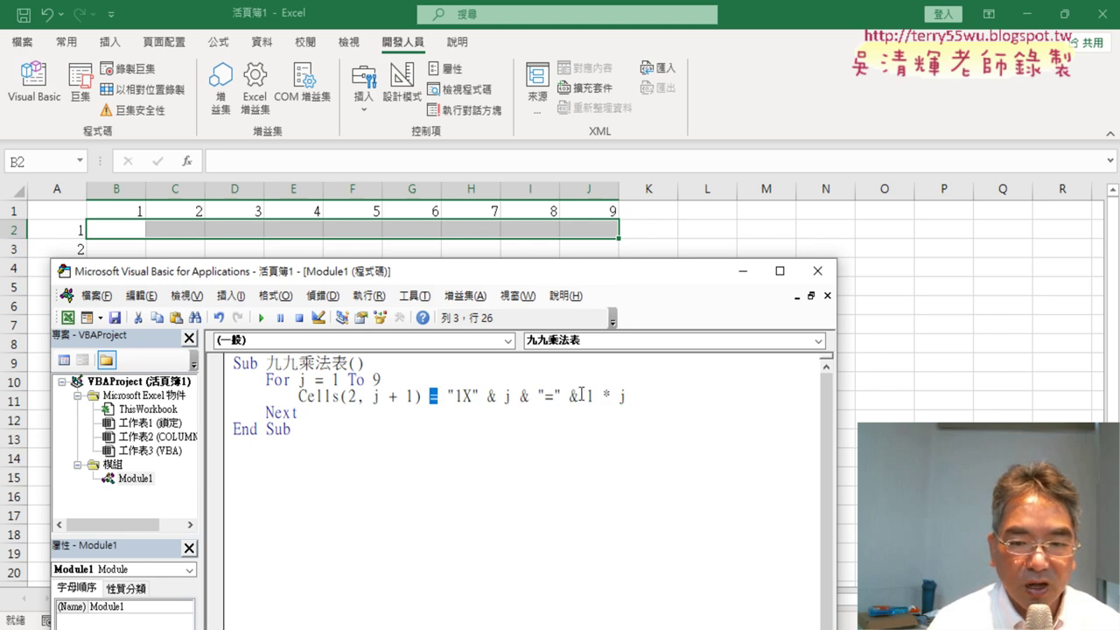
{"action": "left_click", "coordinate": [332, 398]}
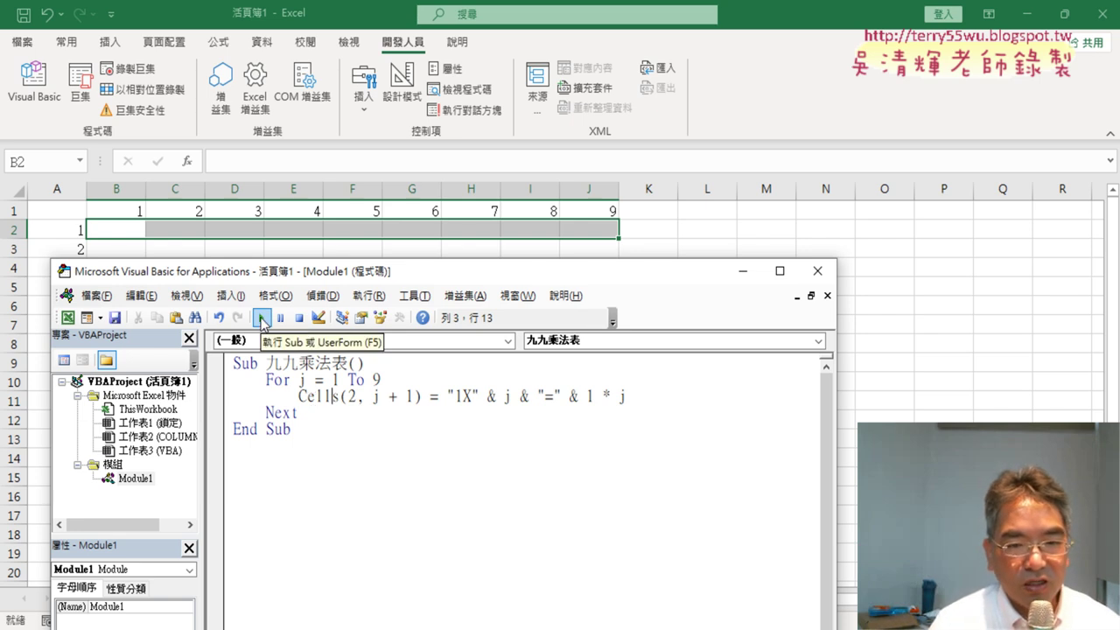
Run the 九九乘法表 macro, then highlight the row number 2 and the 1 values in the loop line
{"action": "left_click", "coordinate": [262, 320]}
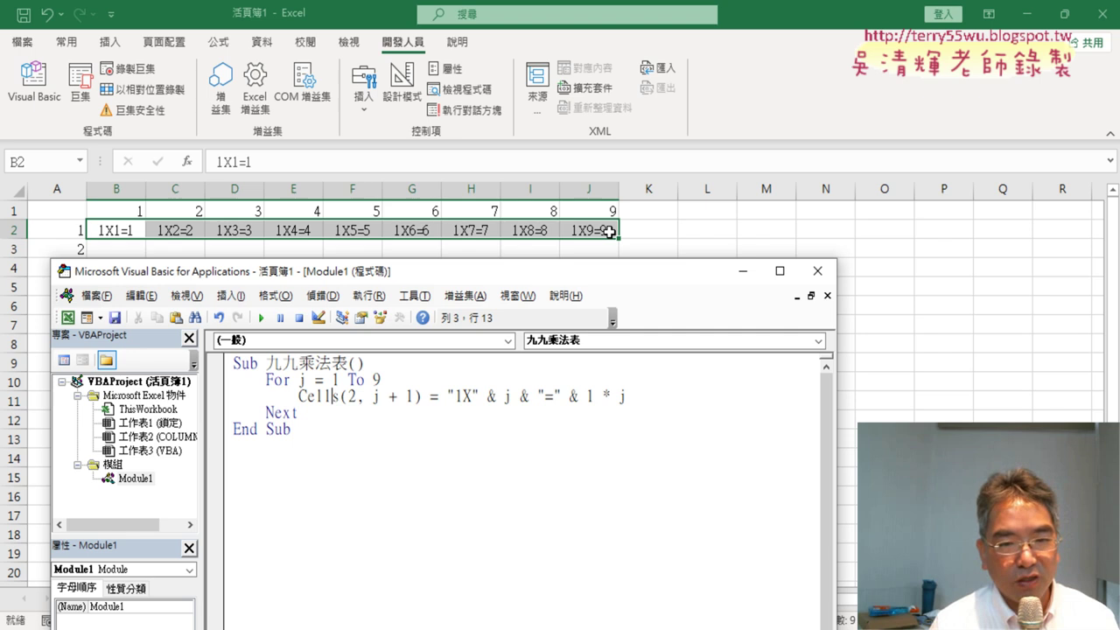
{"action": "double_click", "coordinate": [350, 398]}
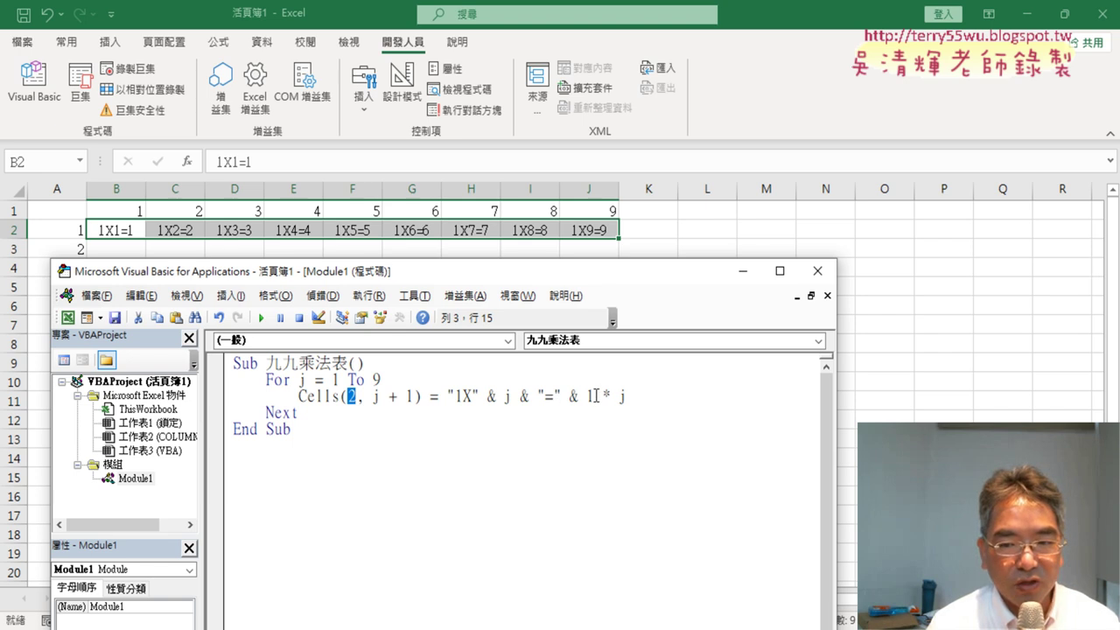
{"action": "double_click", "coordinate": [591, 396]}
{"action": "left_click", "coordinate": [462, 397]}
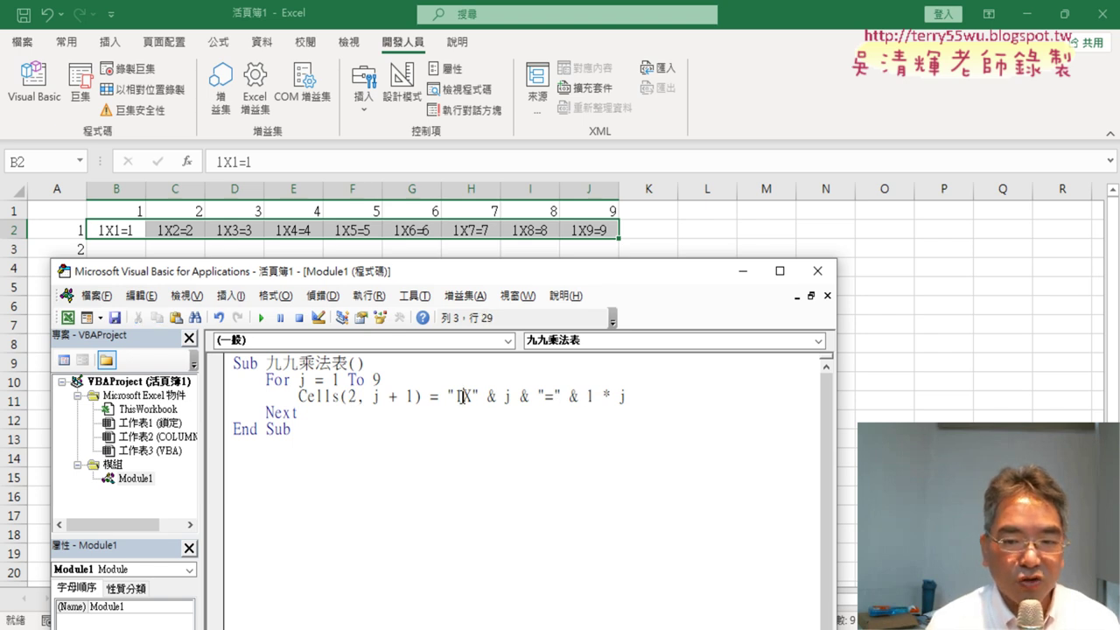
{"action": "left_click_drag", "start_coordinate": [462, 396], "coordinate": [451, 398]}
{"action": "left_click_drag", "start_coordinate": [355, 400], "coordinate": [349, 401]}
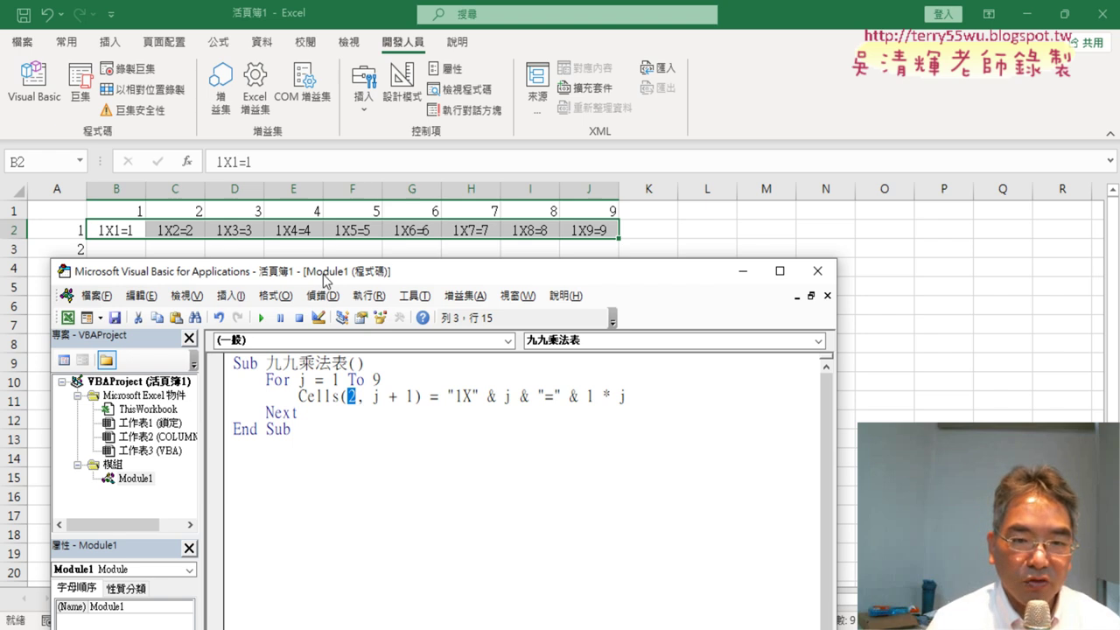
Move the code window aside to show the filled row, and highlight the whole macro from Sub to End Sub
{"action": "left_click_drag", "start_coordinate": [327, 279], "coordinate": [374, 268]}
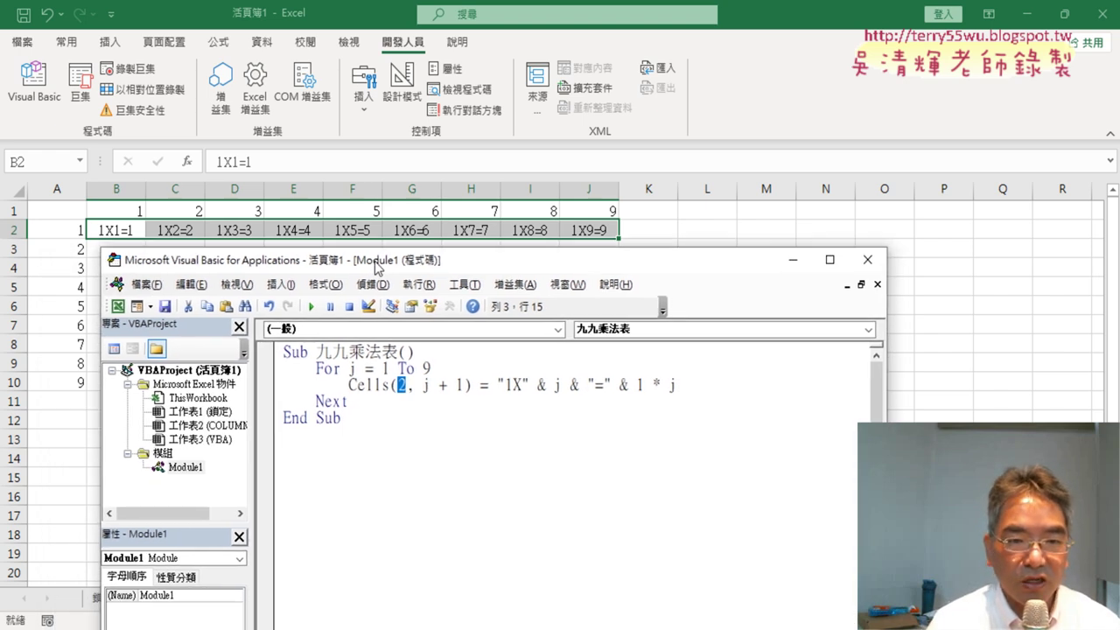
{"action": "left_click_drag", "start_coordinate": [365, 418], "coordinate": [282, 351]}
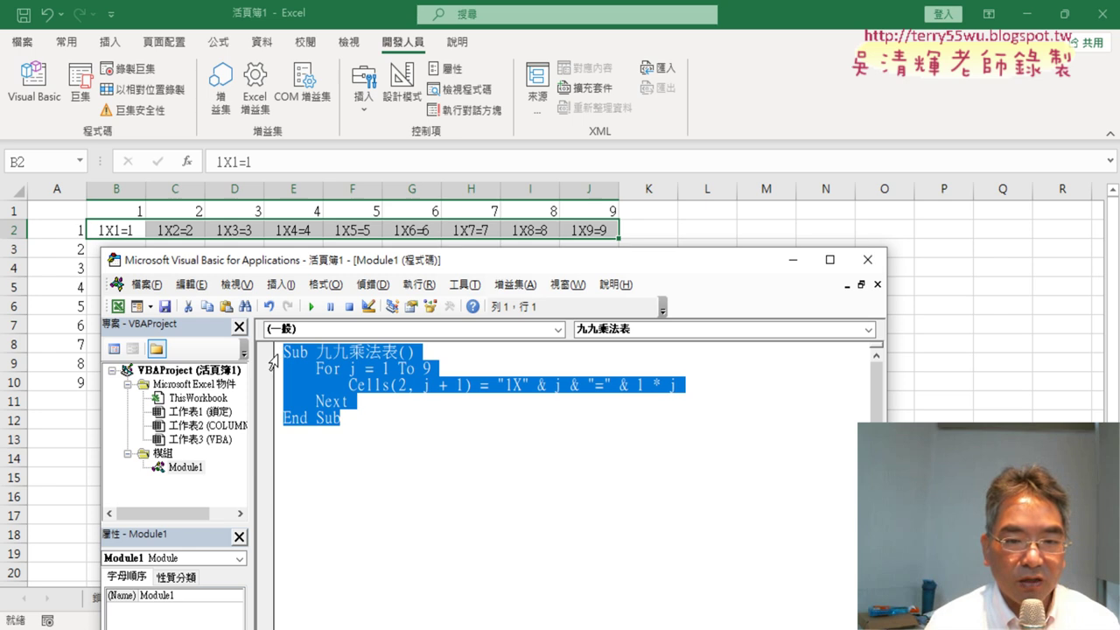
{"action": "left_click", "coordinate": [378, 419]}
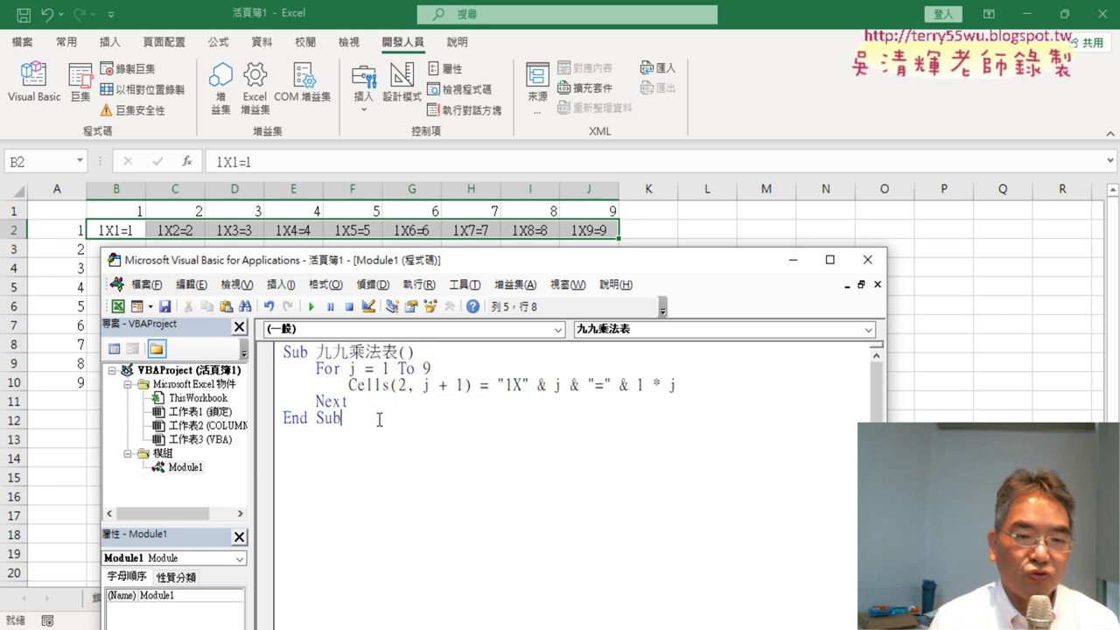